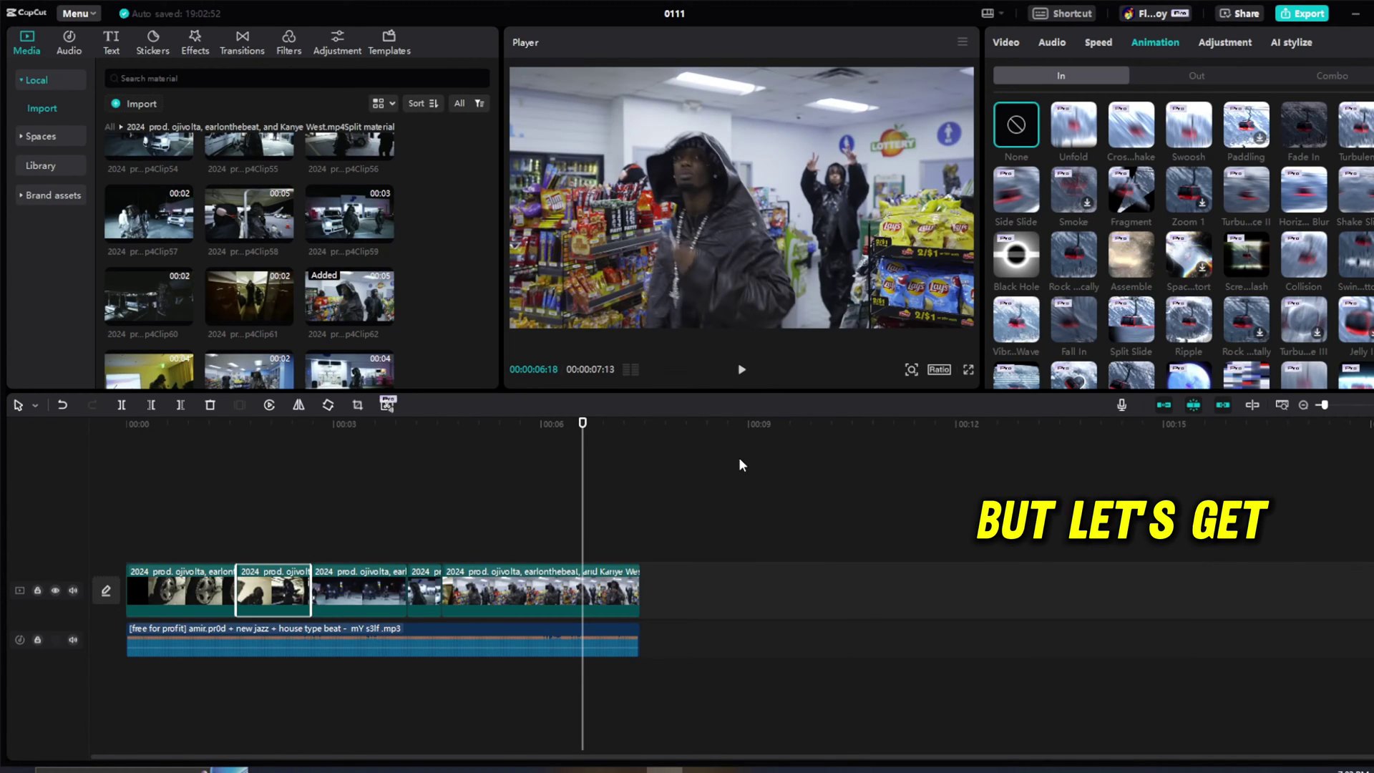
Duplicate the second main-track clip onto a new track above, starting at 00:00:01:13.
left_click(236, 425)
left_click_drag(240, 431, 262, 487)
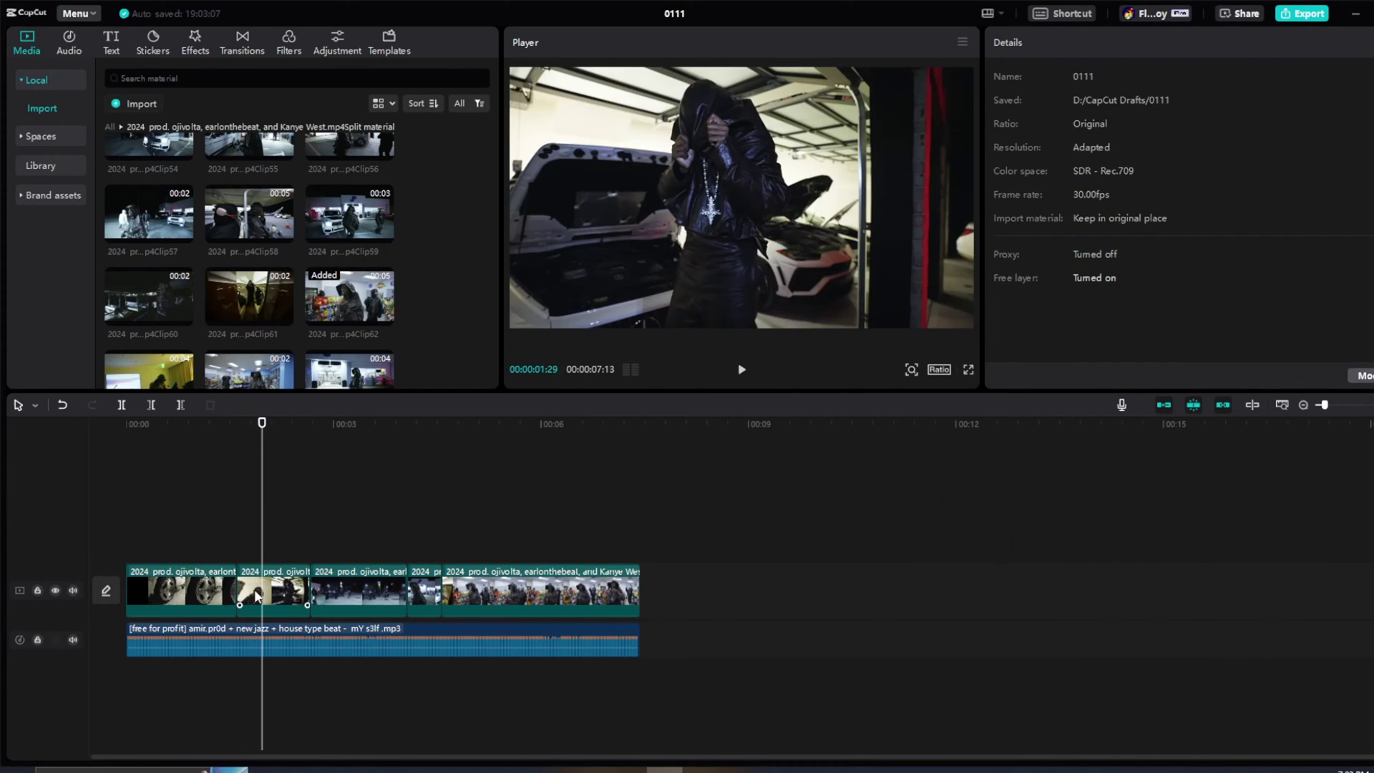
left_click(266, 587)
left_click_drag(246, 429, 226, 426)
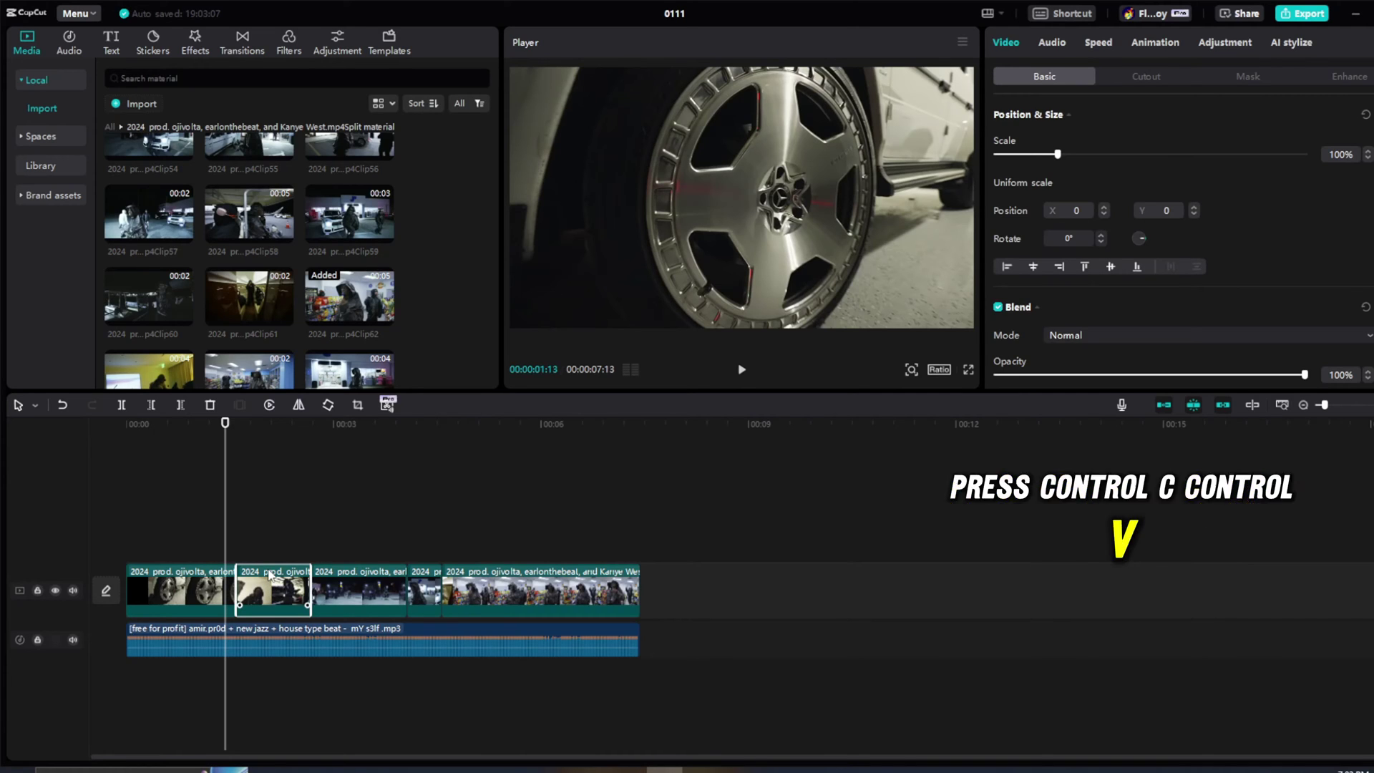
key("ctrl+v")
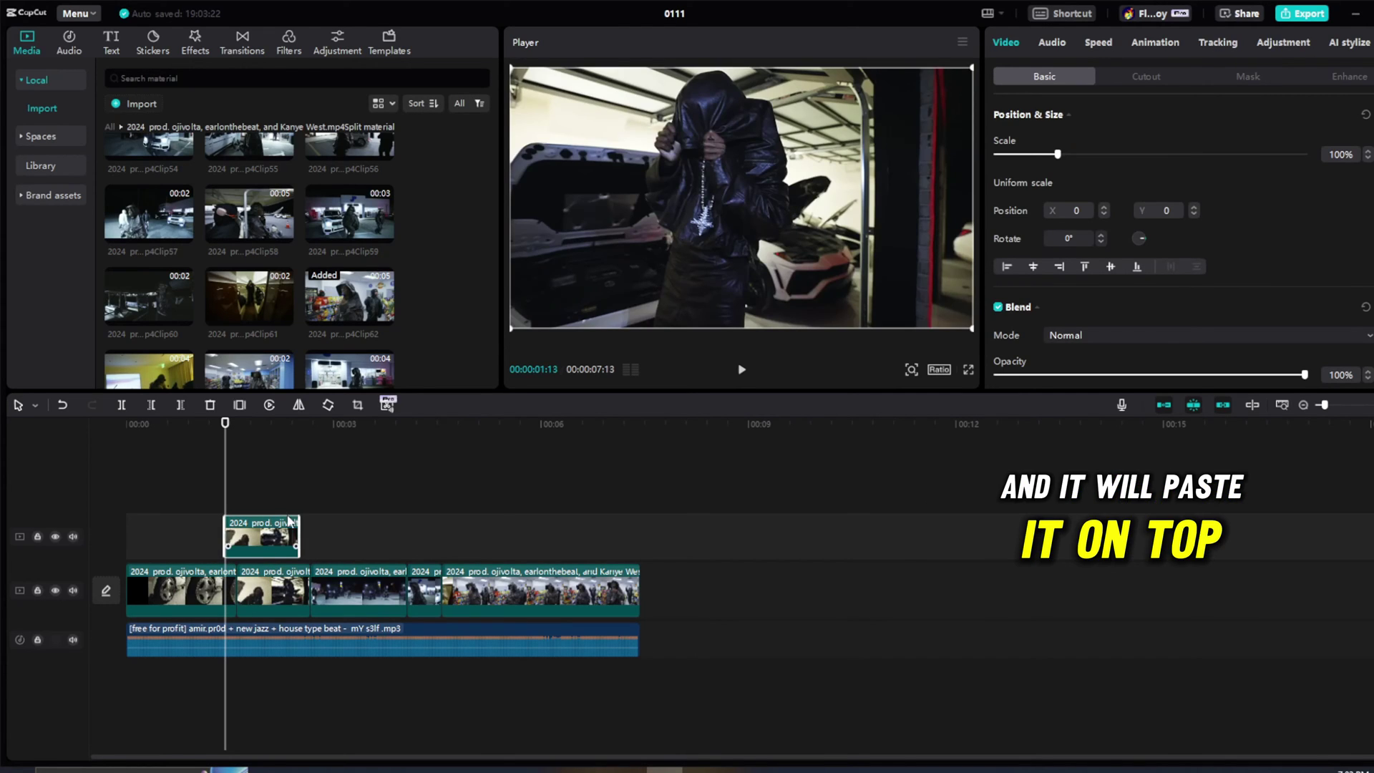
Try sliding the duplicated clip freely along the overlay track and shifting the last clip on the main track.
left_click_drag(212, 542, 359, 538)
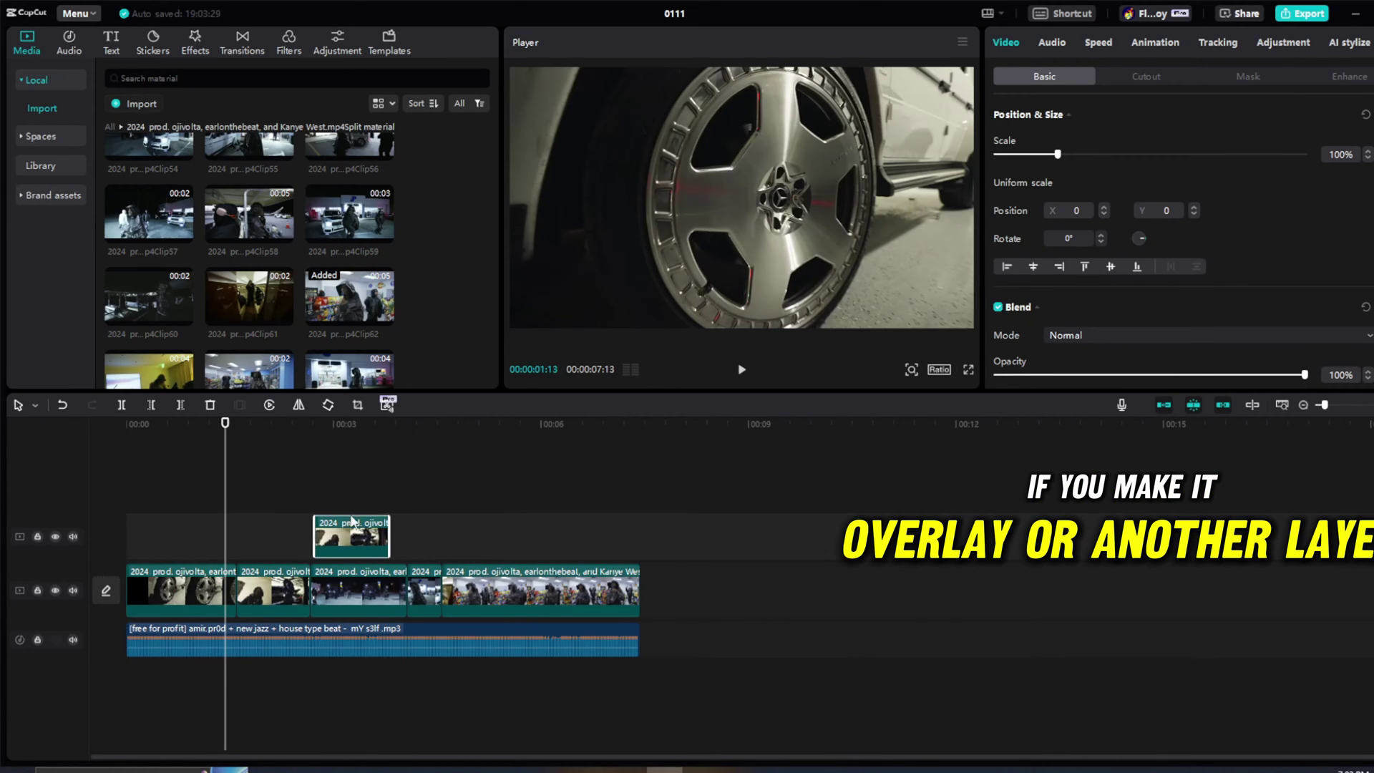
left_click_drag(231, 539, 285, 551)
left_click_drag(165, 551, 625, 536)
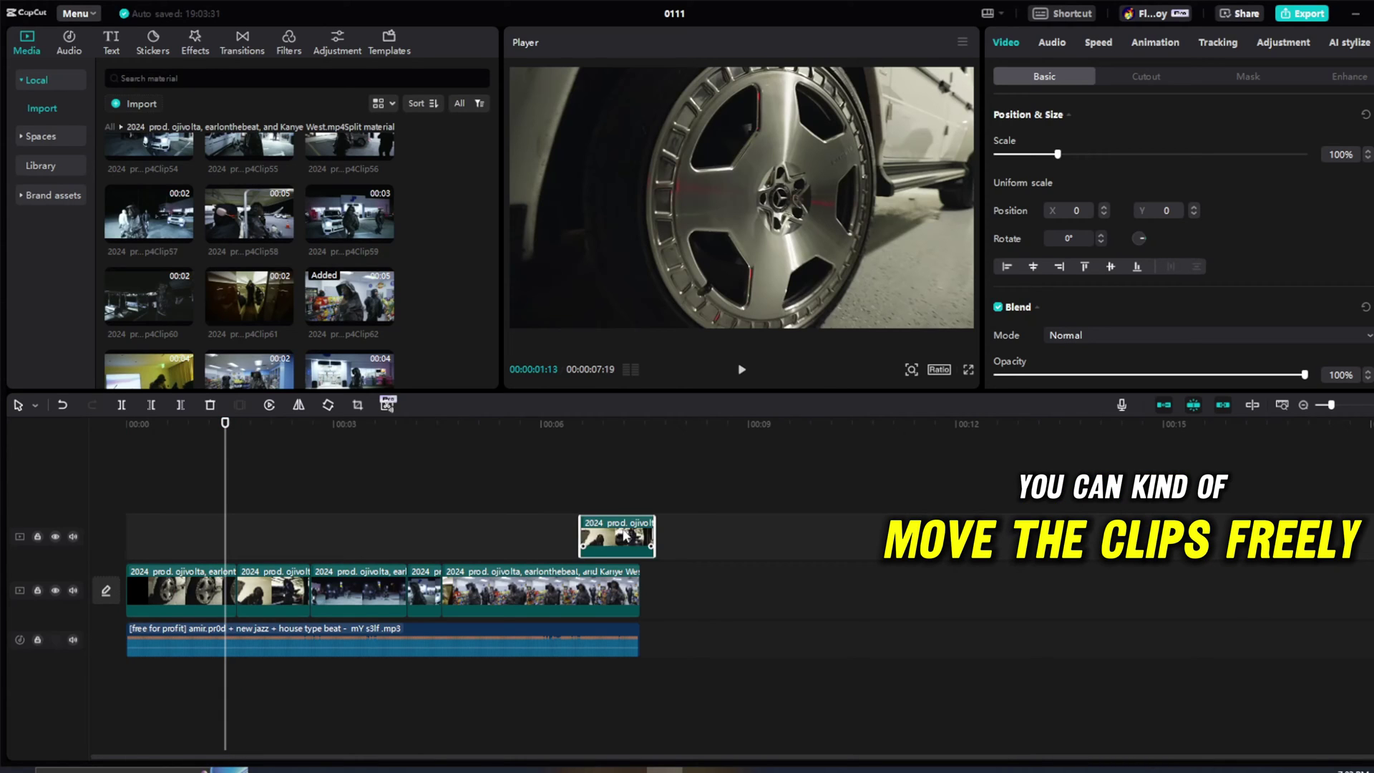
left_click_drag(762, 534, 789, 531)
left_click_drag(616, 588, 665, 585)
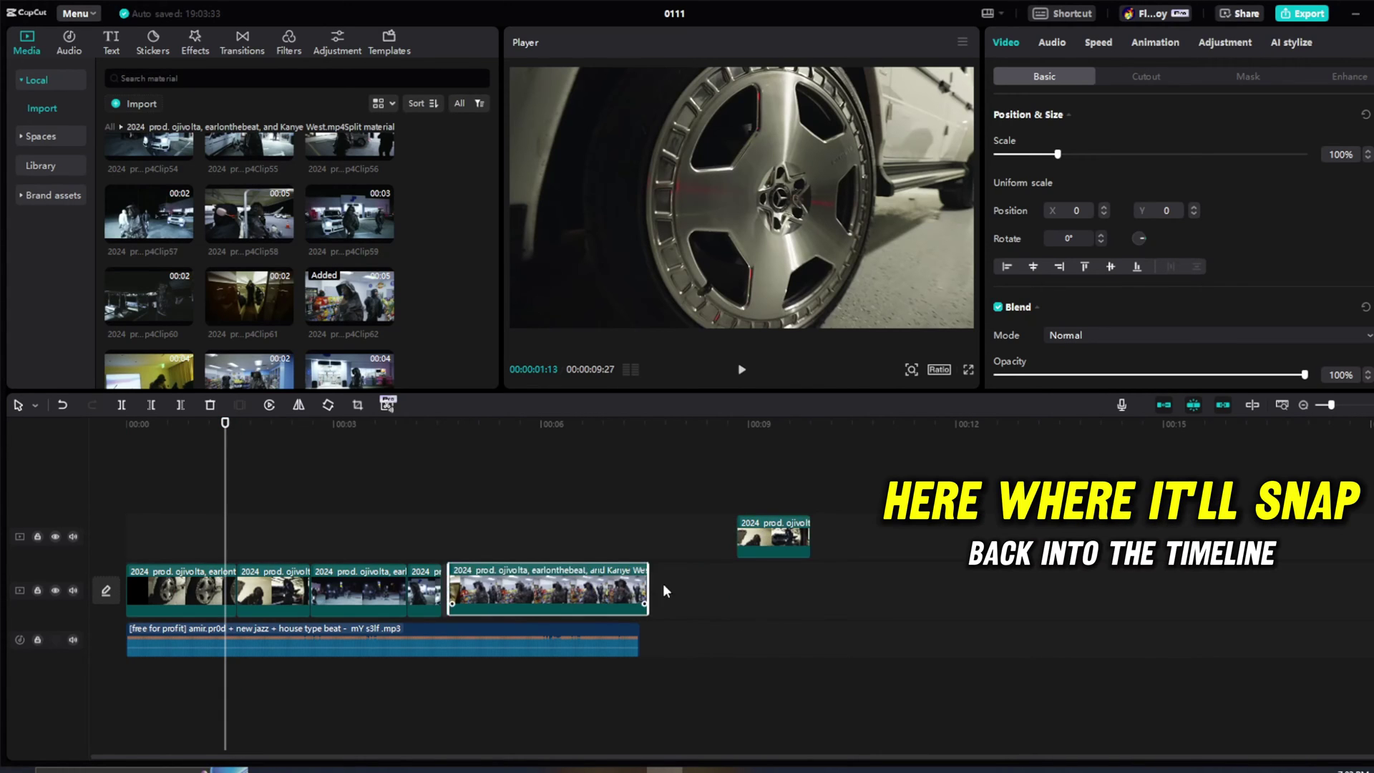
left_click_drag(763, 538, 732, 536)
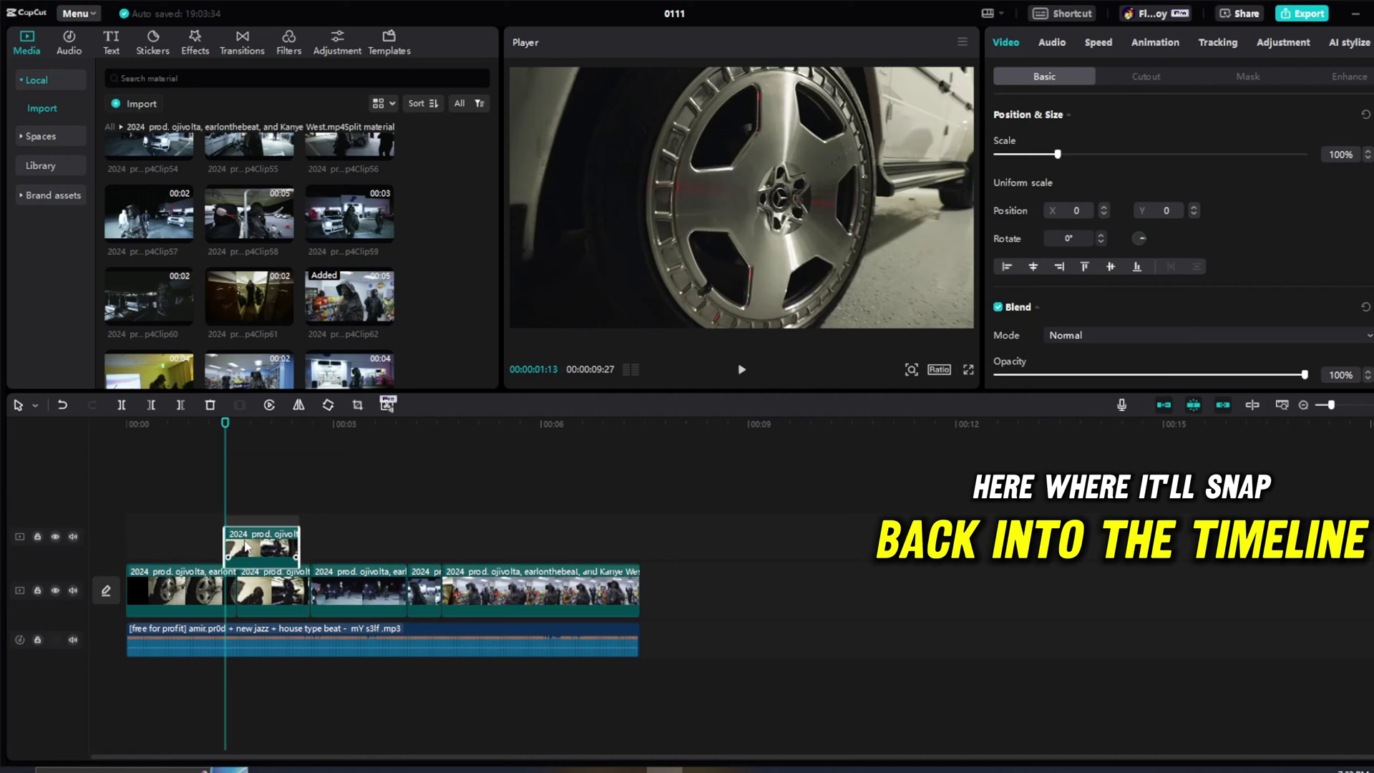
Align the duplicate directly above the second main-track clip and place the playhead on its first frame at 00:00:01:18.
left_click_drag(266, 539, 255, 547)
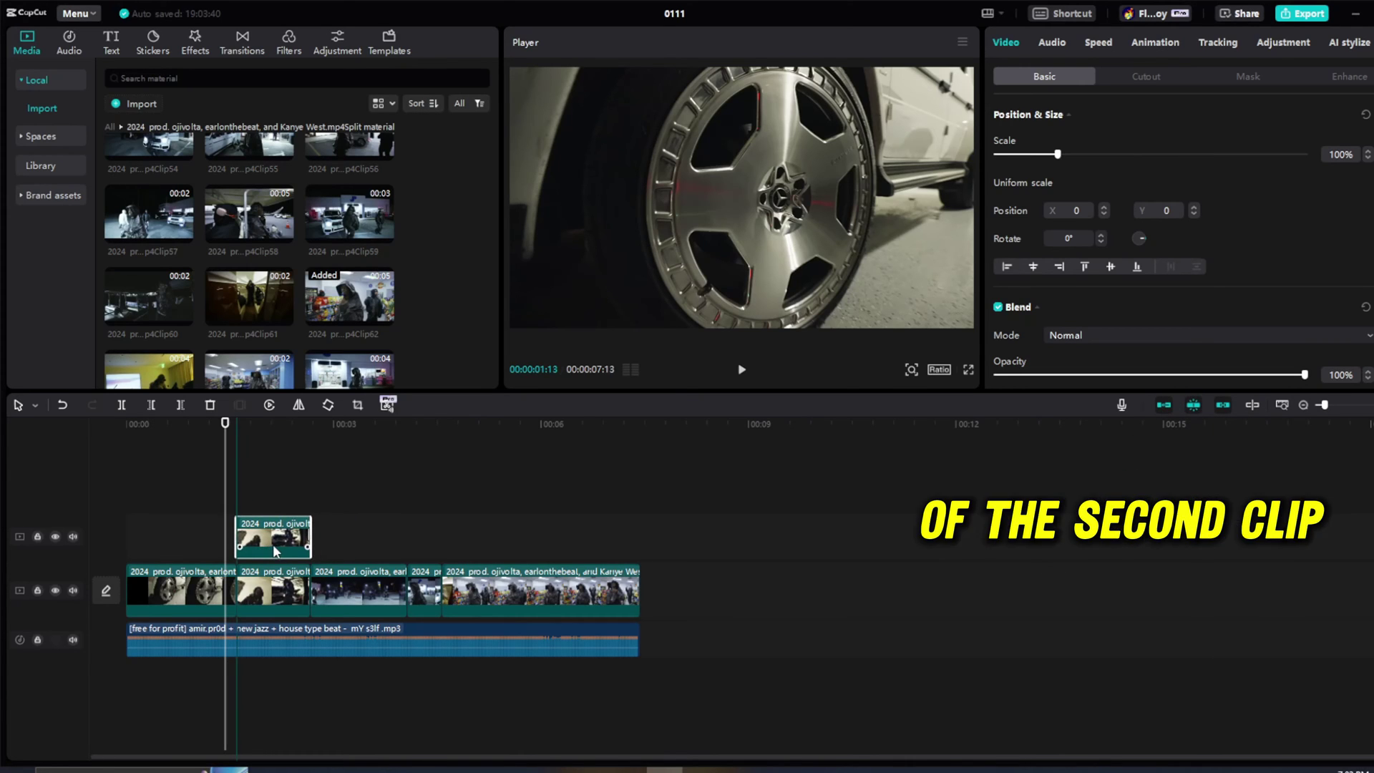
mouse_move(225, 432)
left_mouse_down()
mouse_move(245, 433)
mouse_move(227, 430)
left_mouse_up()
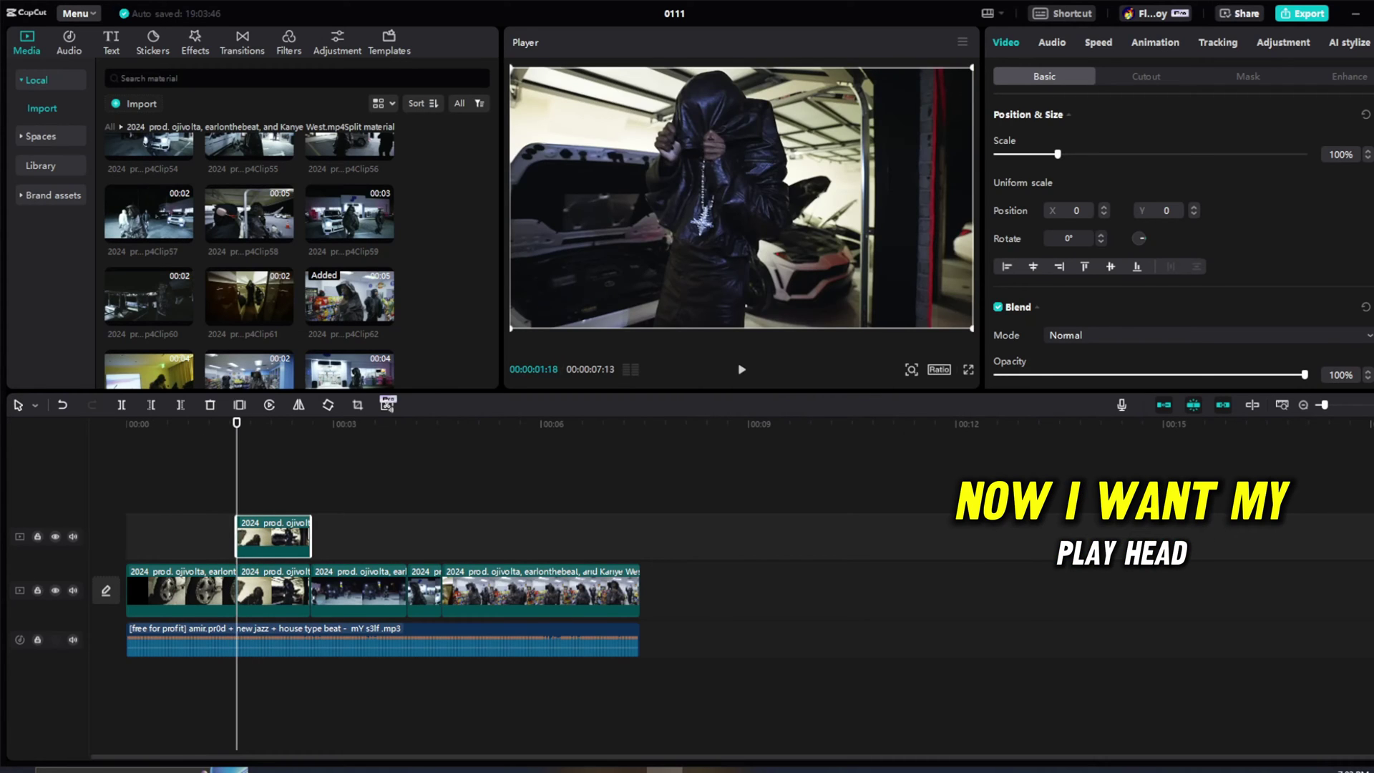
left_click_drag(1324, 405, 1356, 405)
mouse_move(240, 428)
left_mouse_down()
mouse_move(205, 428)
mouse_move(240, 424)
left_mouse_up()
left_click(368, 493)
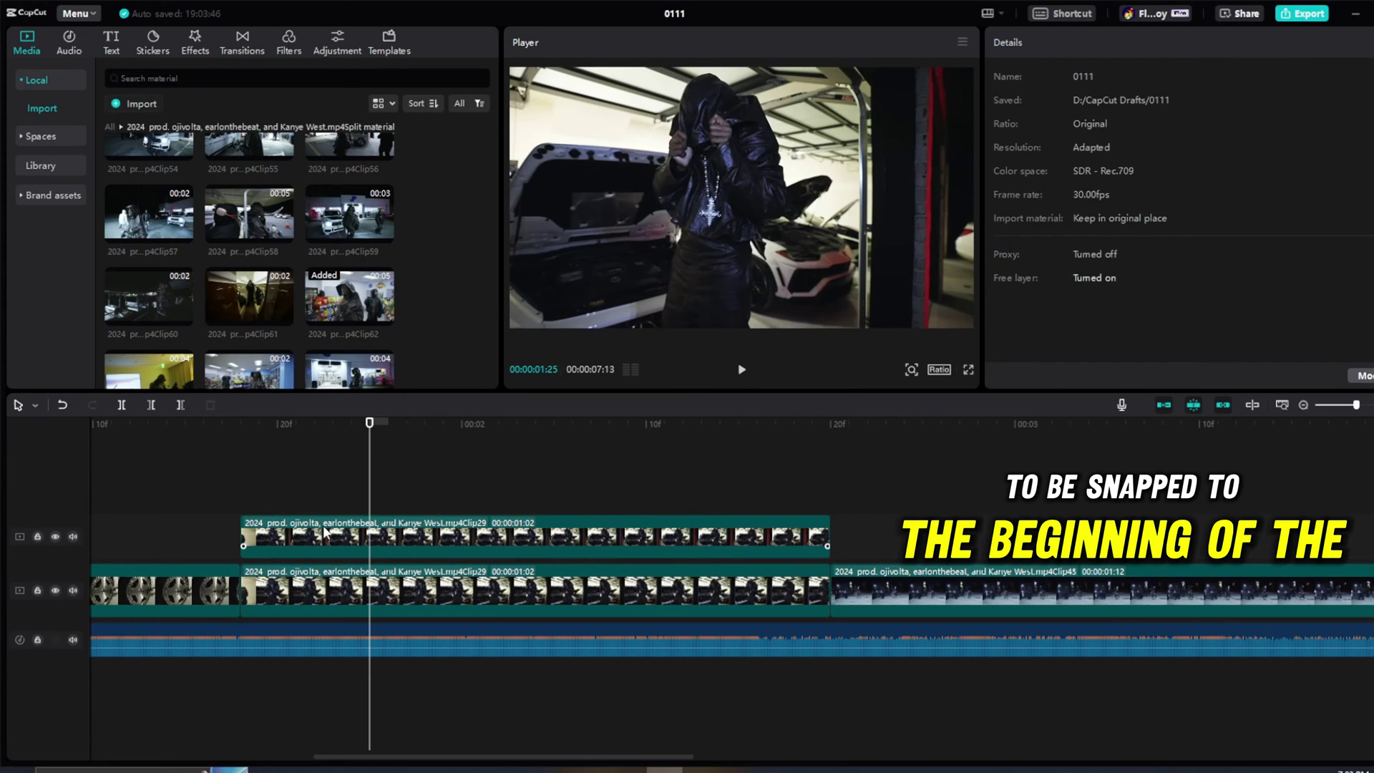
left_click(324, 530)
left_click(240, 427)
left_click(166, 473)
left_click(252, 422)
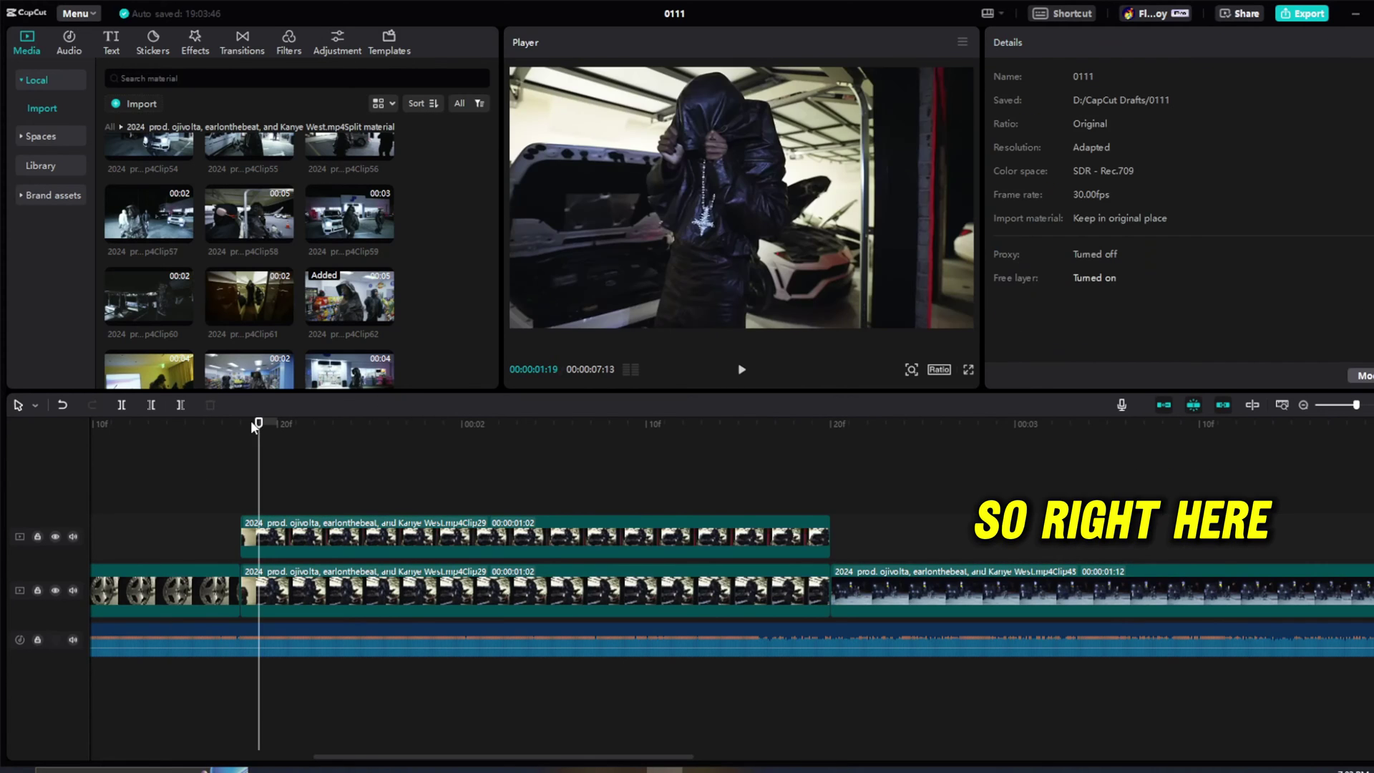
Create a freeze frame from the first frame of the overlay clip.
left_click(286, 539)
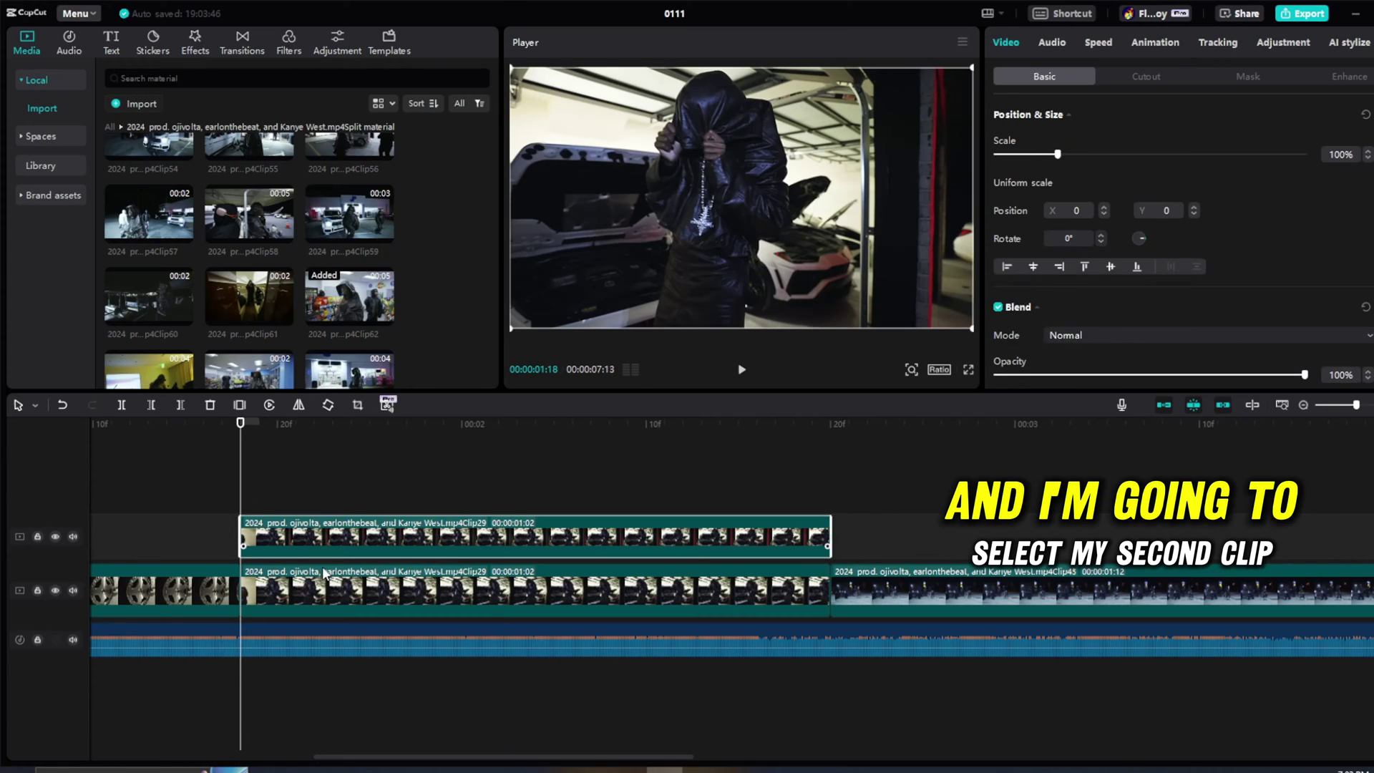
left_click(239, 405)
left_click_drag(241, 426, 589, 436)
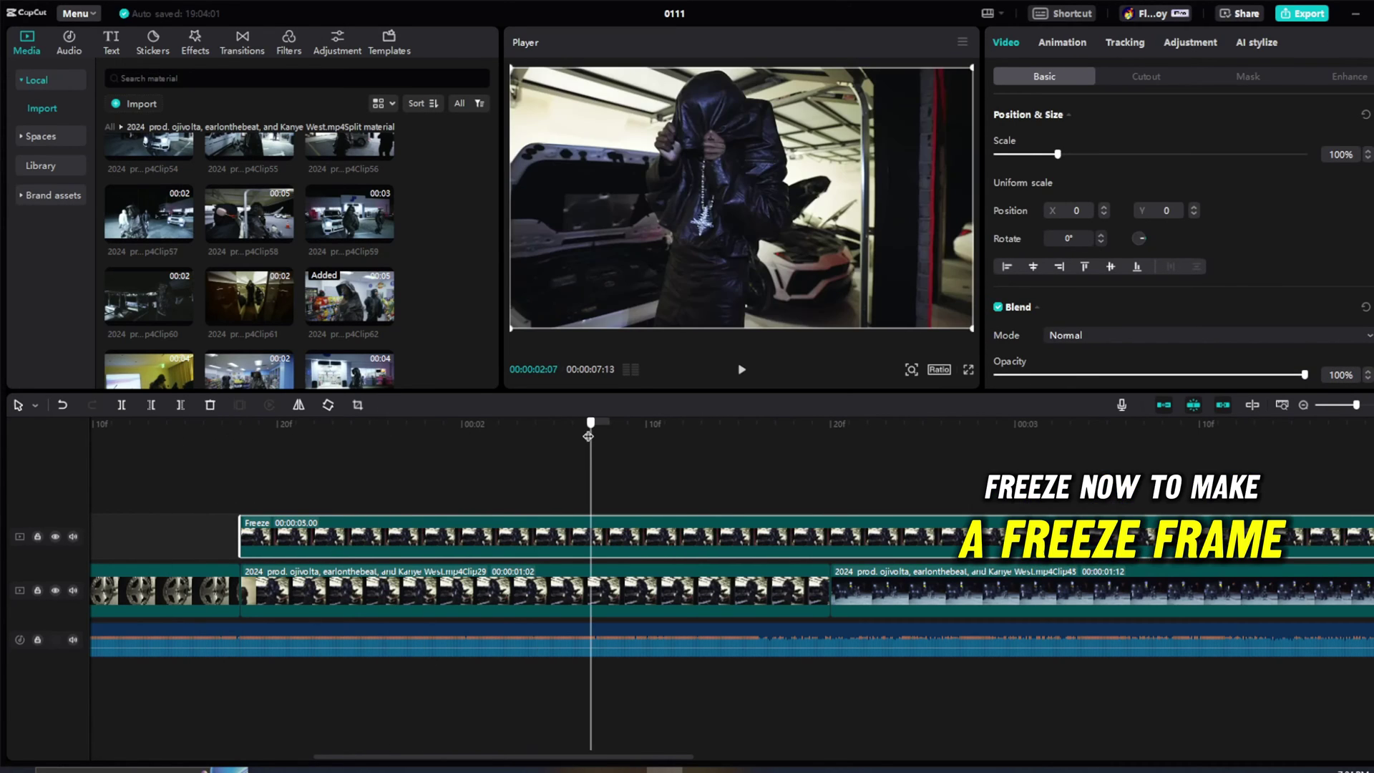
left_click_drag(269, 436, 241, 440)
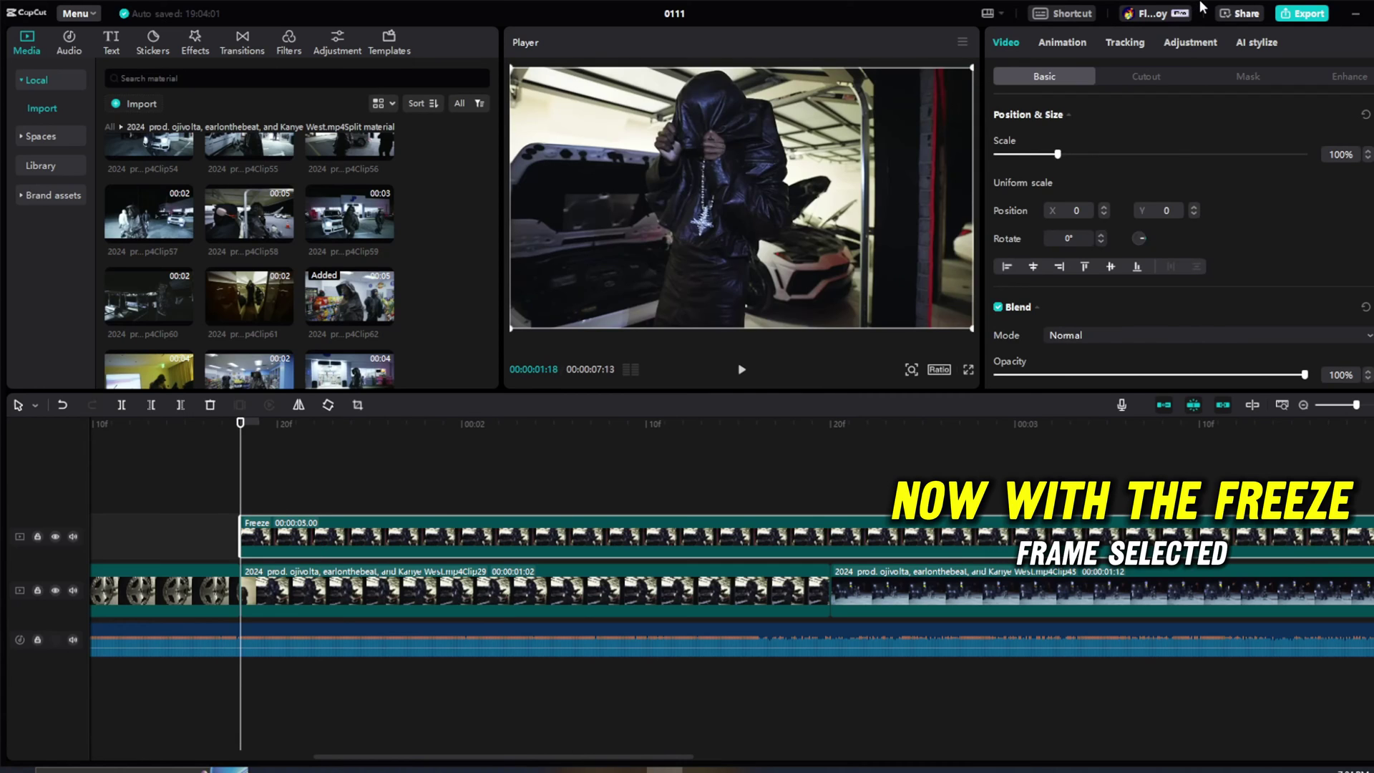
Cut the person out of the freeze frame with Auto cutout.
left_click(1147, 76)
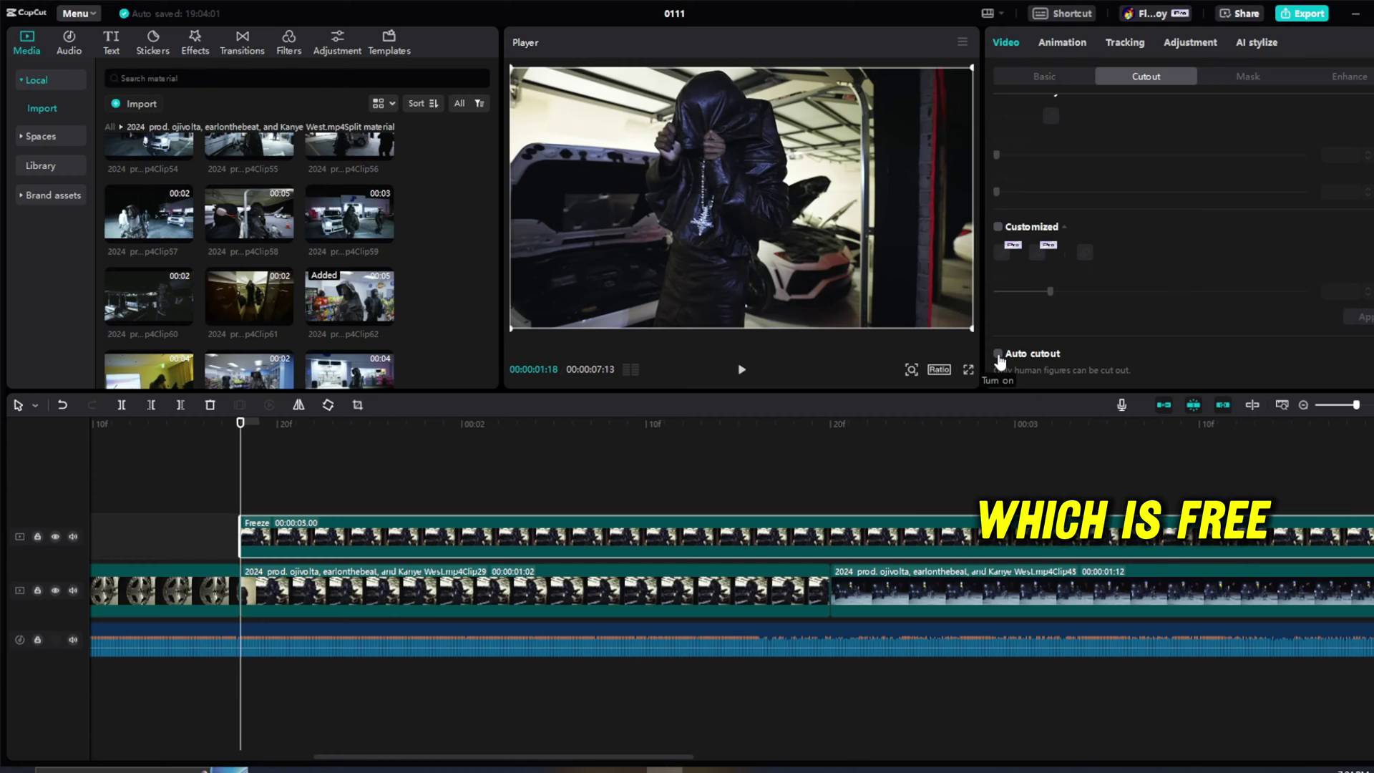
left_click(997, 354)
mouse_move(241, 423)
left_mouse_down()
mouse_move(191, 425)
mouse_move(688, 430)
mouse_move(368, 428)
mouse_move(664, 428)
left_mouse_up()
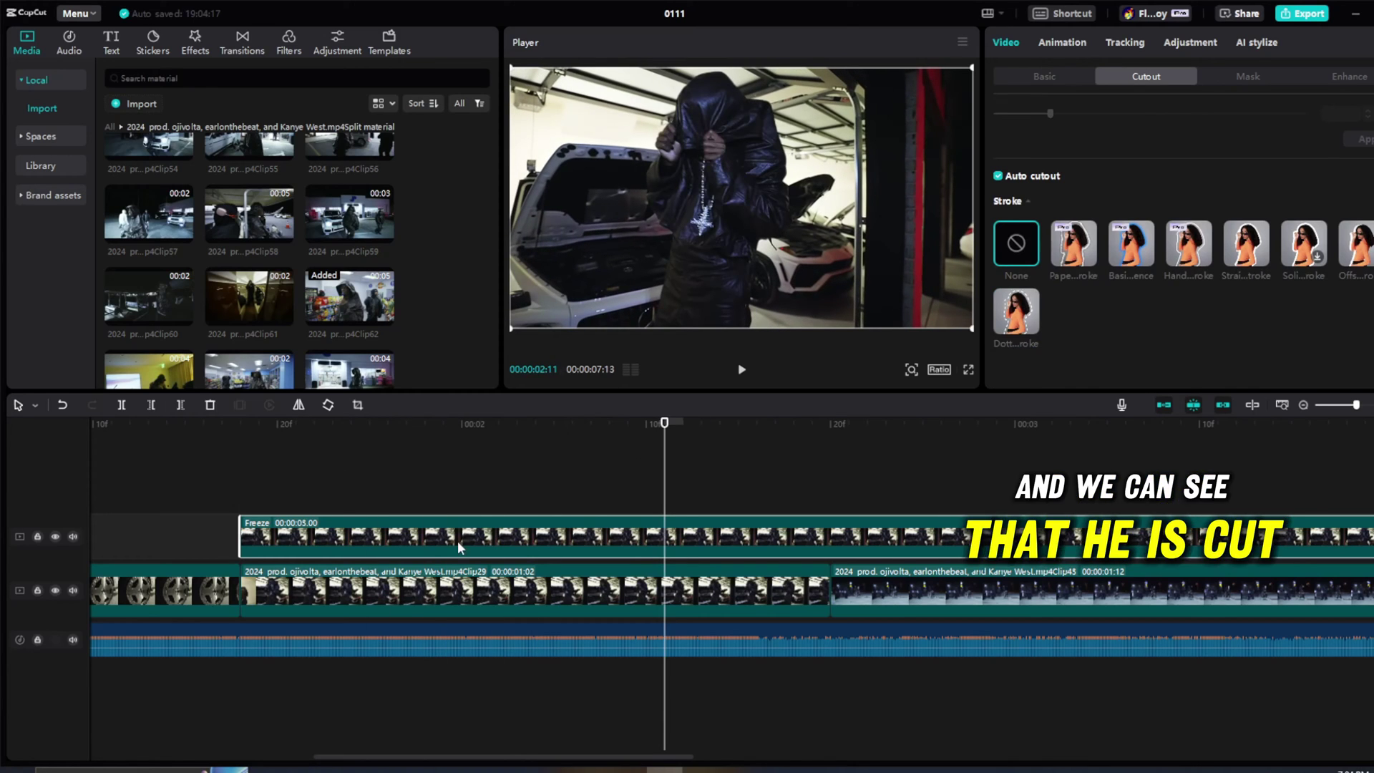
Hide the main video track to inspect the isolated cutout, and show the track again.
left_click(55, 590)
left_click(416, 435)
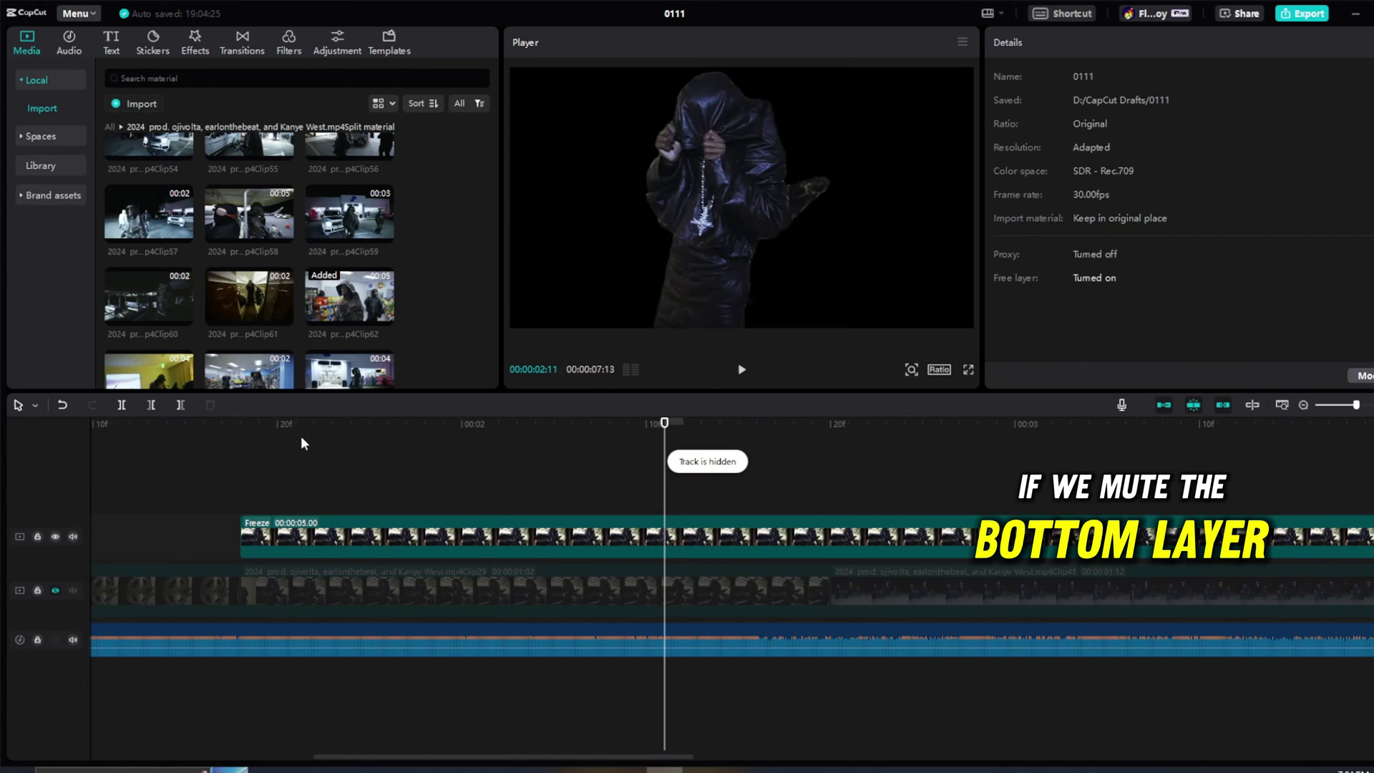
left_click_drag(300, 437, 609, 437)
left_click_drag(428, 461, 487, 439)
left_click(55, 590)
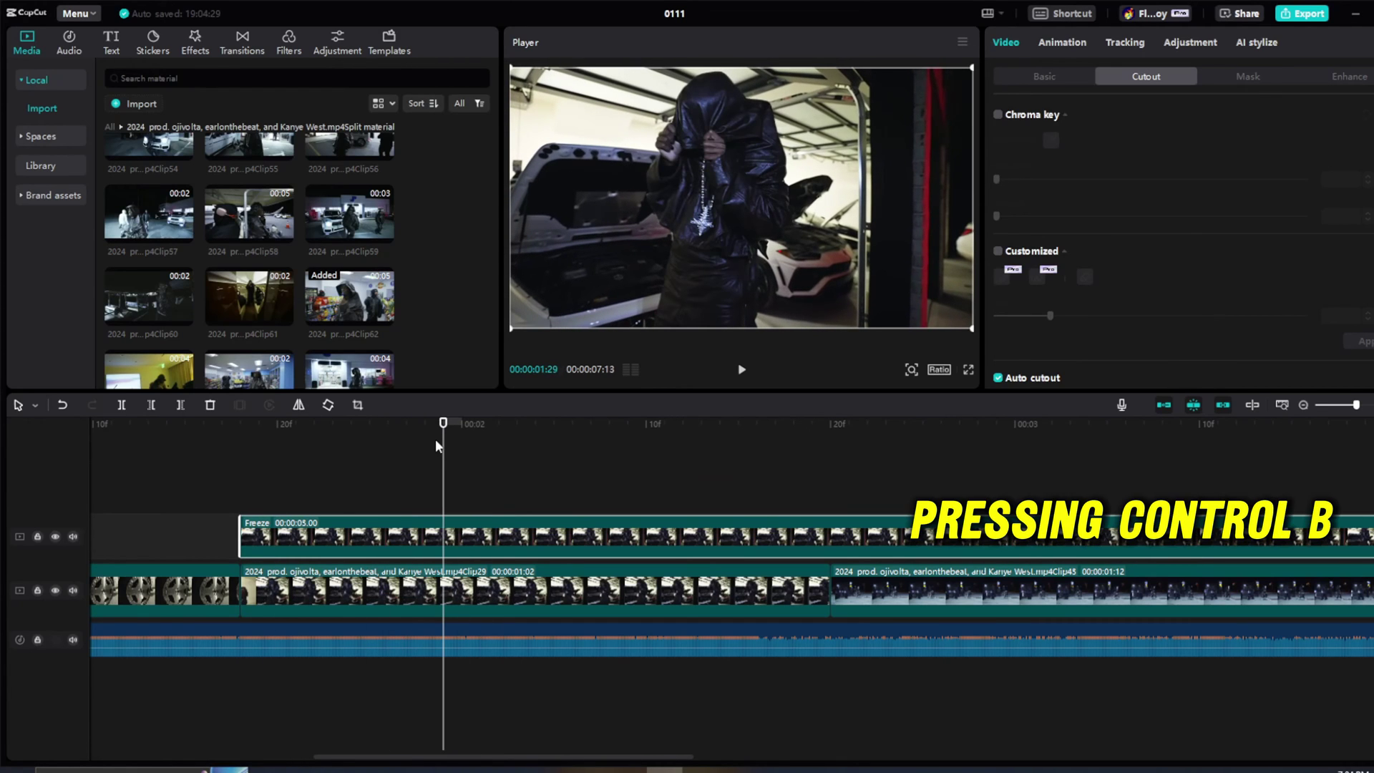
Split the freeze frame at 00:00:01:29 and delete the part after the cut.
key("ctrl+b")
key("BackSpace")
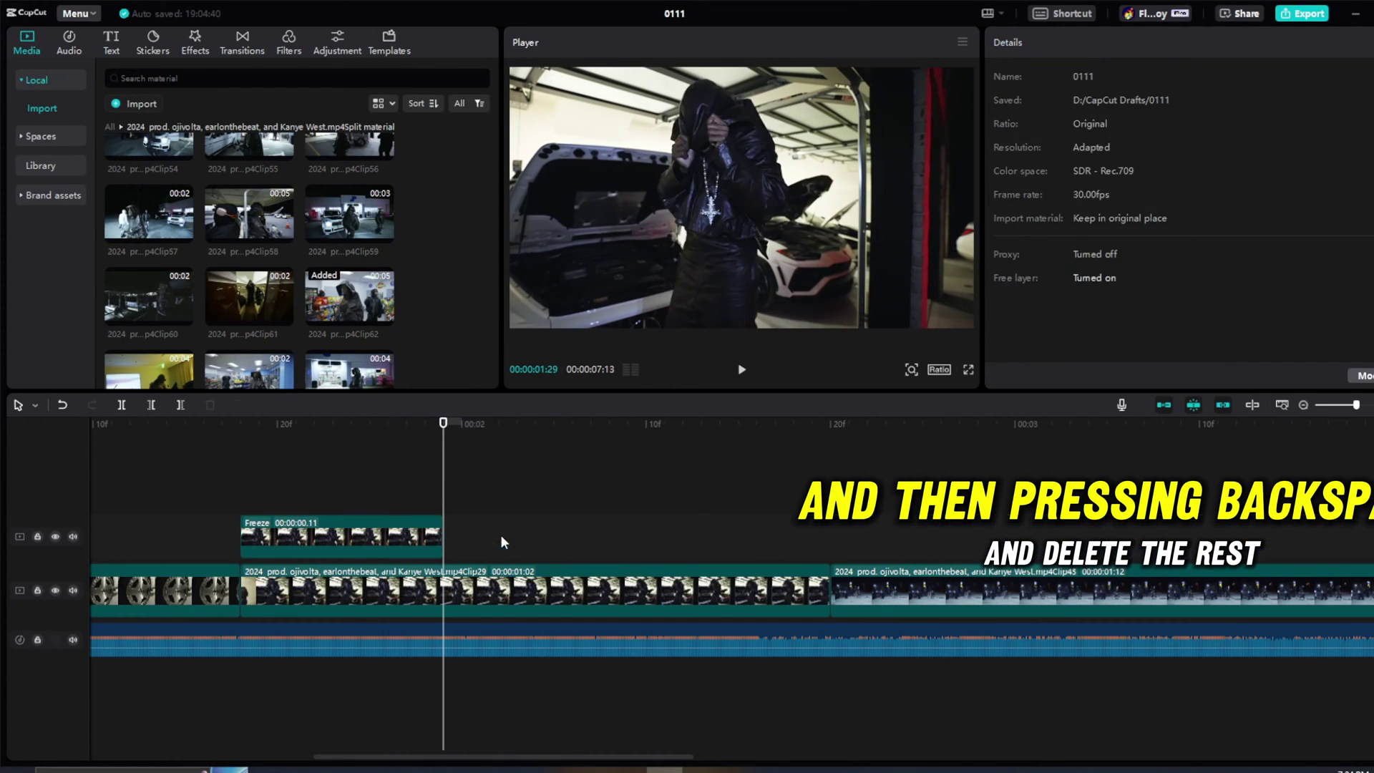
left_click_drag(455, 428, 945, 465)
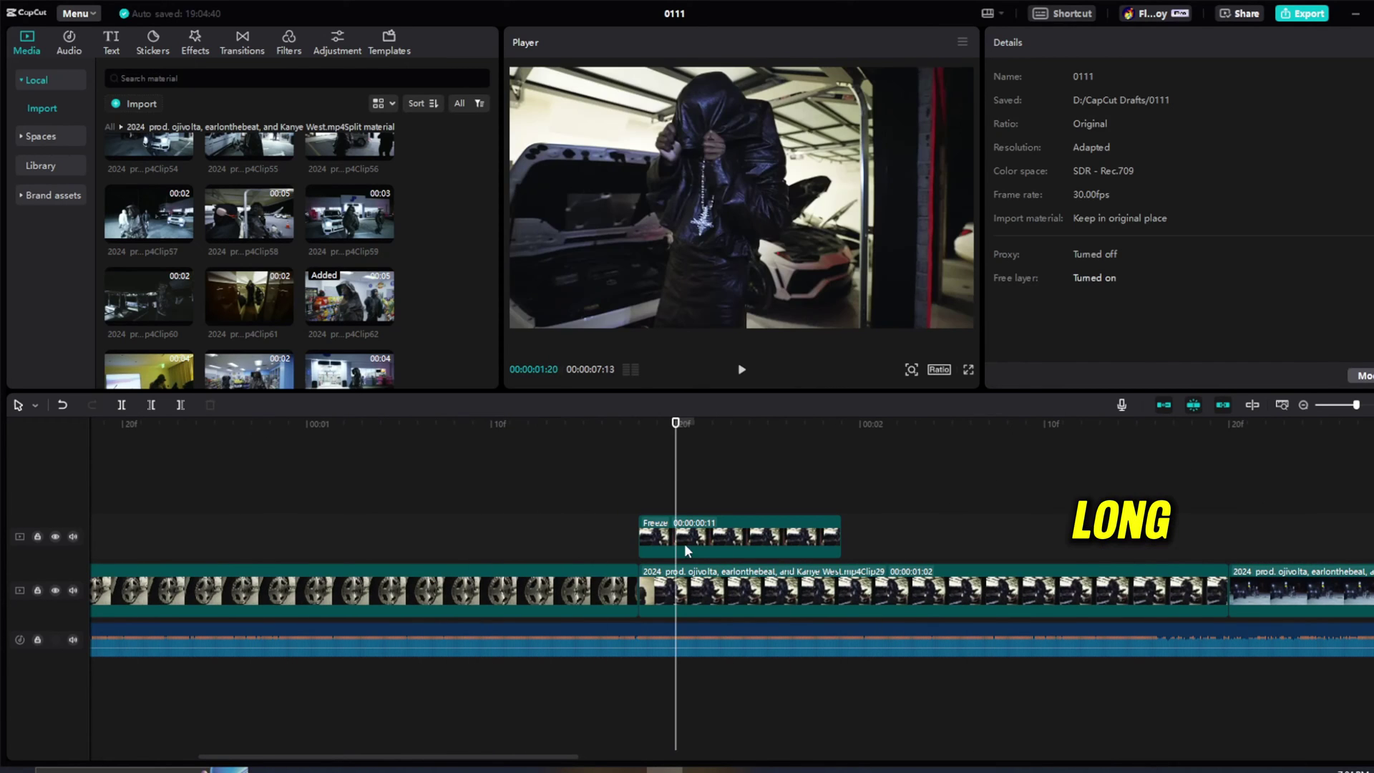
Move the freeze-frame cutout over the end of the first clip so it ends where the second clip starts, and play it back.
left_click(681, 542)
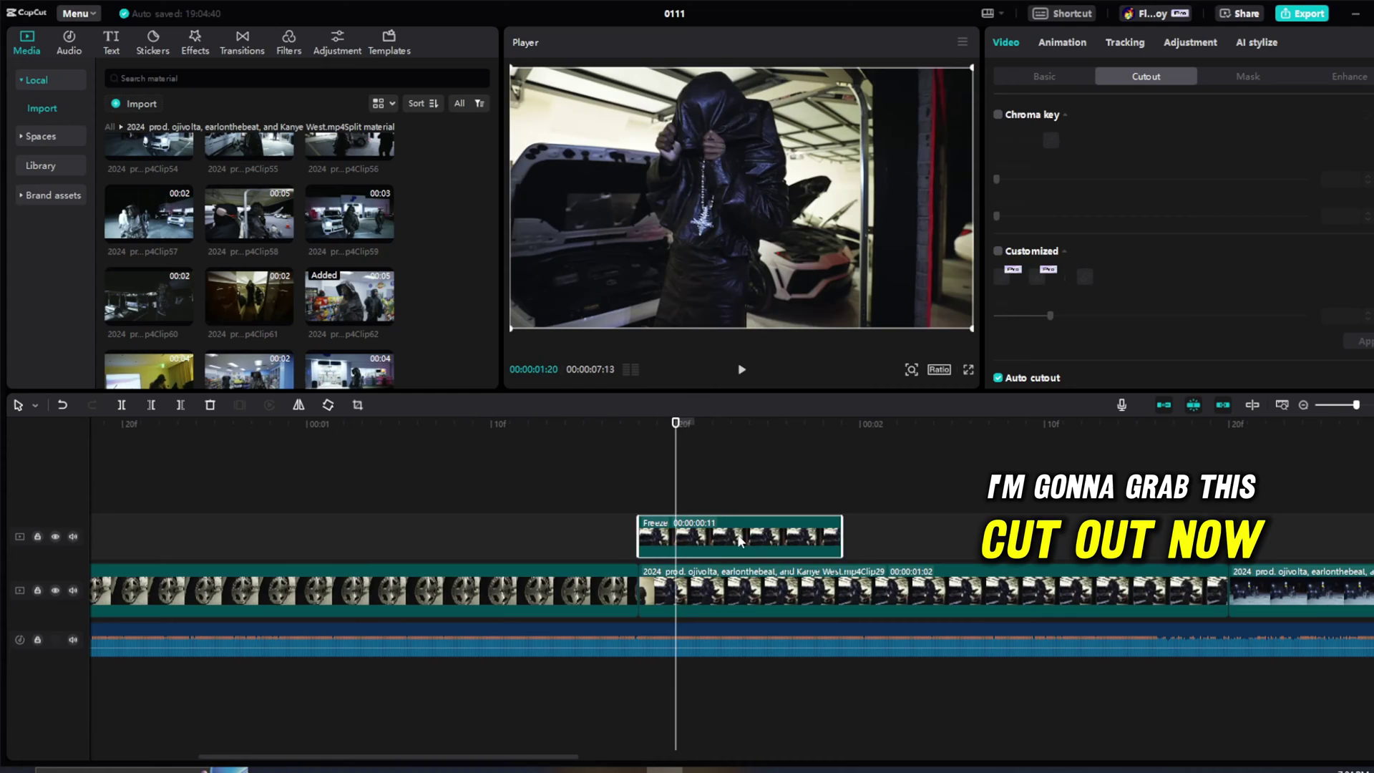
left_click_drag(730, 534, 547, 540)
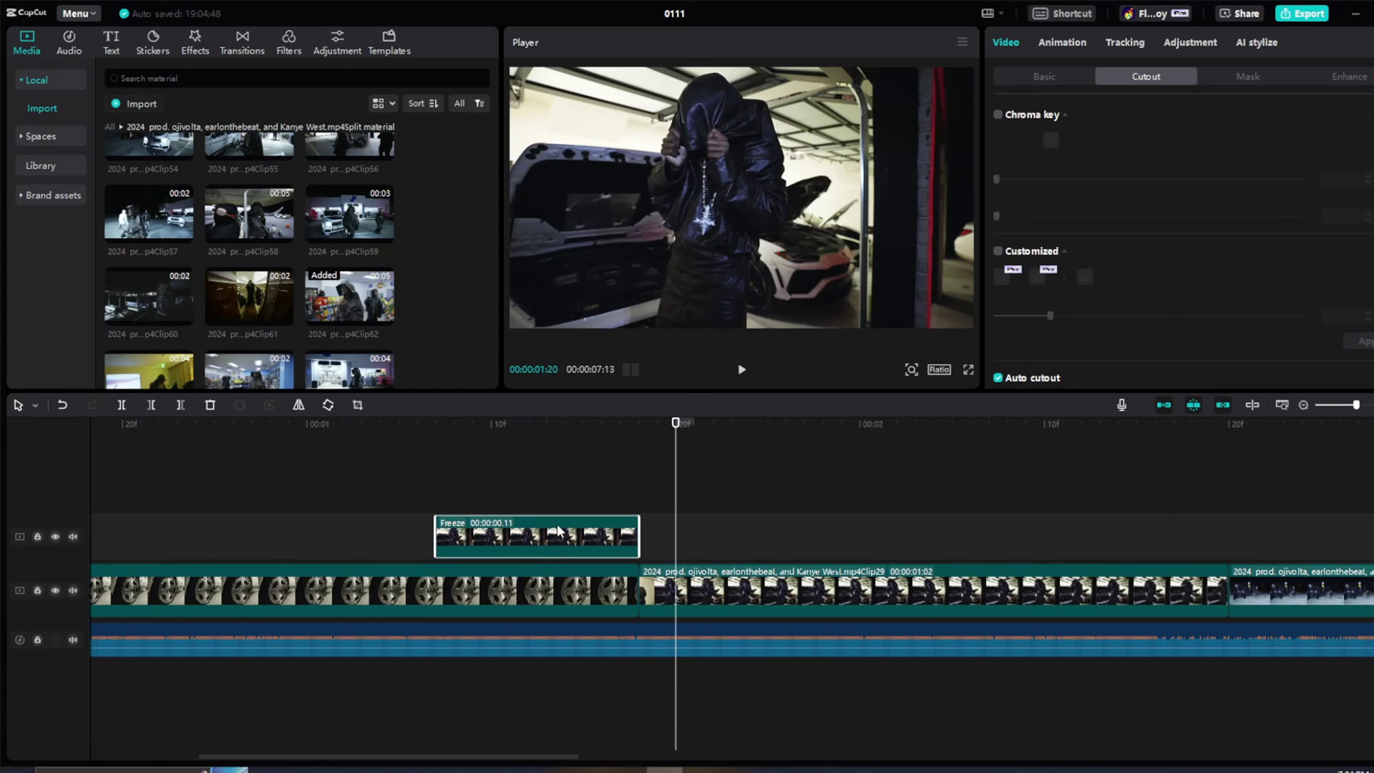
left_click_drag(586, 428, 470, 449)
left_click(657, 454)
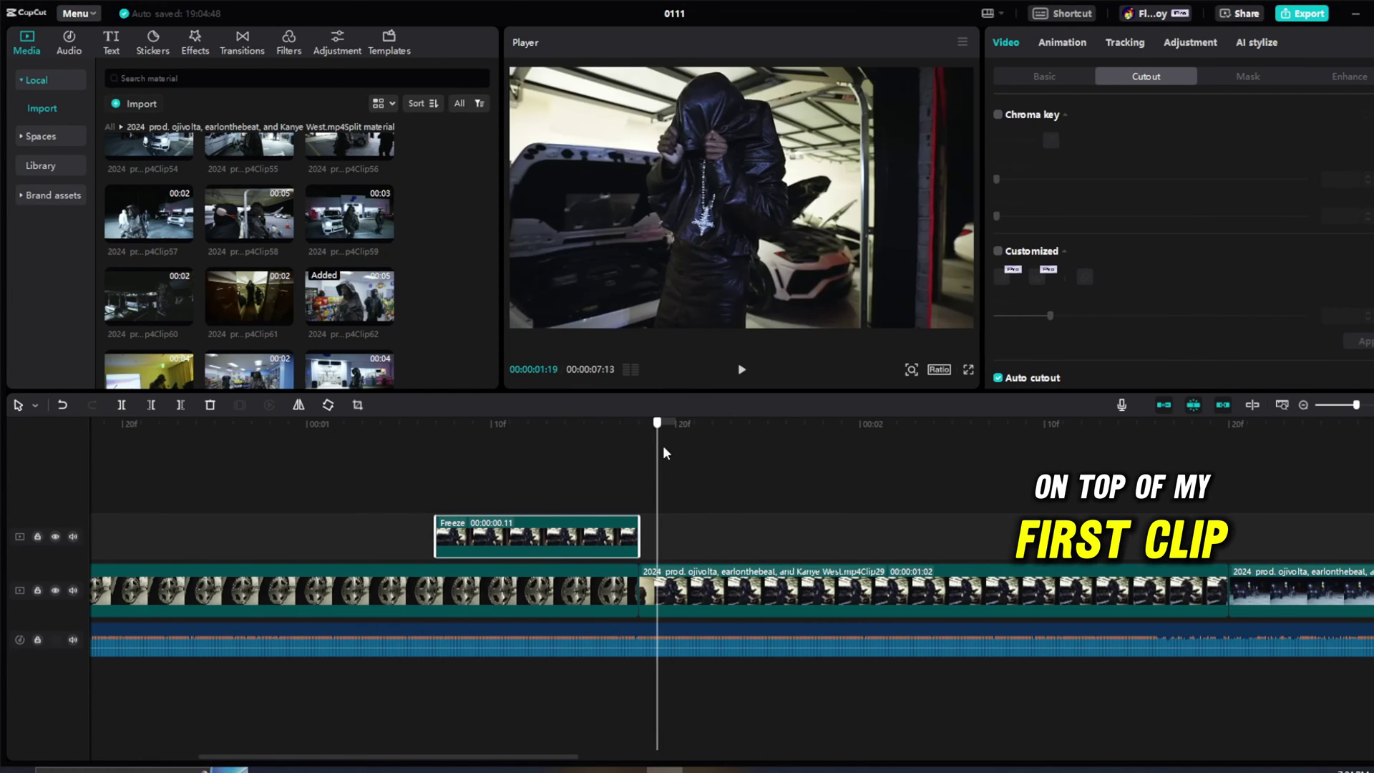
left_click(385, 425)
left_click(742, 369)
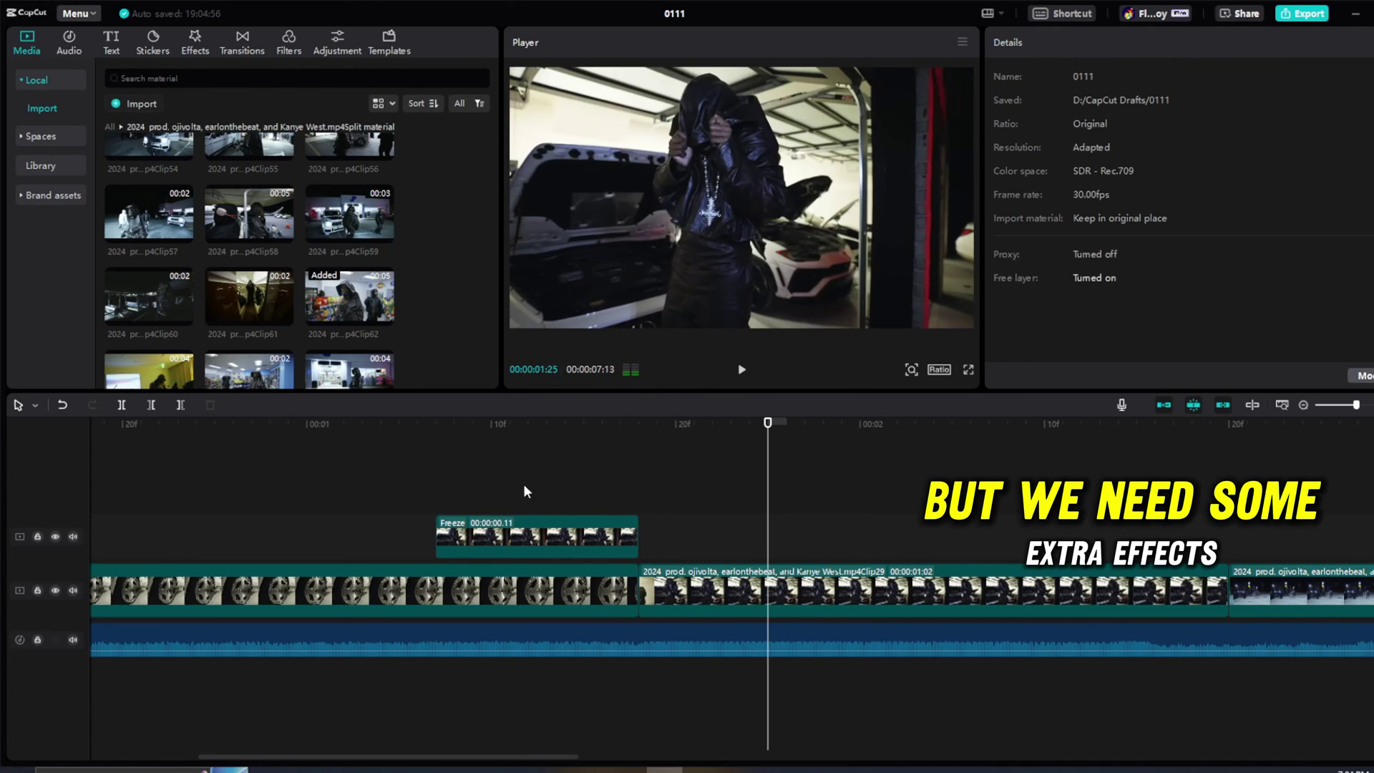
Turn the freeze-frame cutout into a compound clip.
left_click(510, 437)
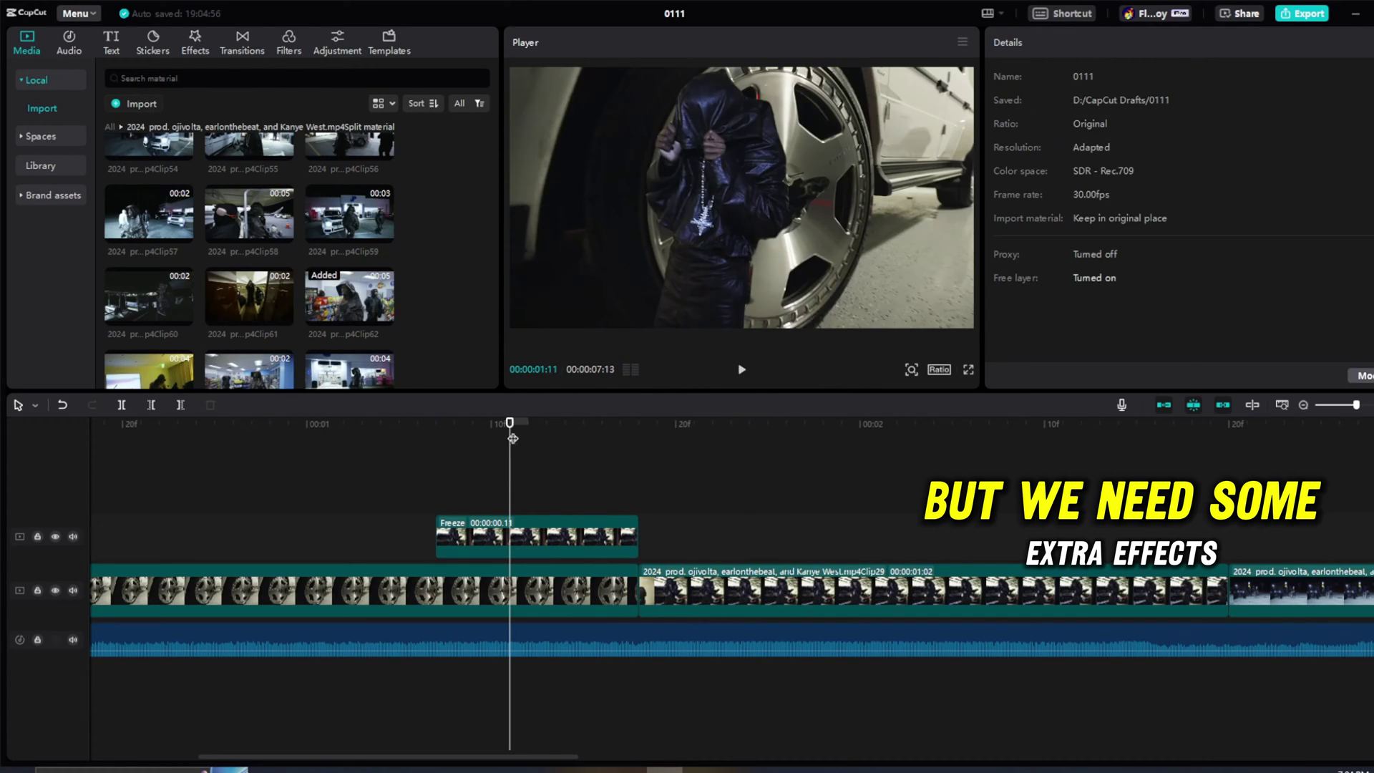
left_click(552, 548)
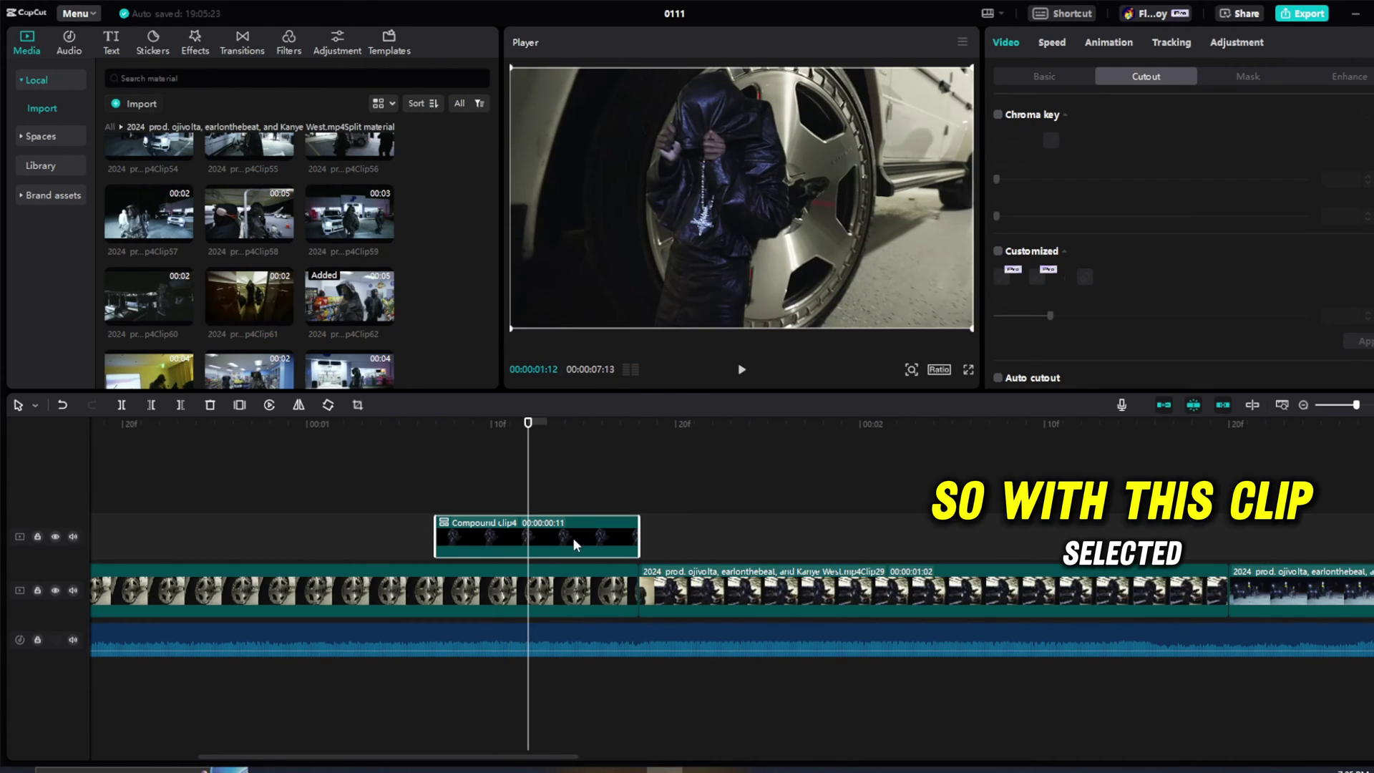
Try the Cross Shake In animation on the compound clip, preview it, and undo it.
left_click(1111, 44)
left_click(1139, 129)
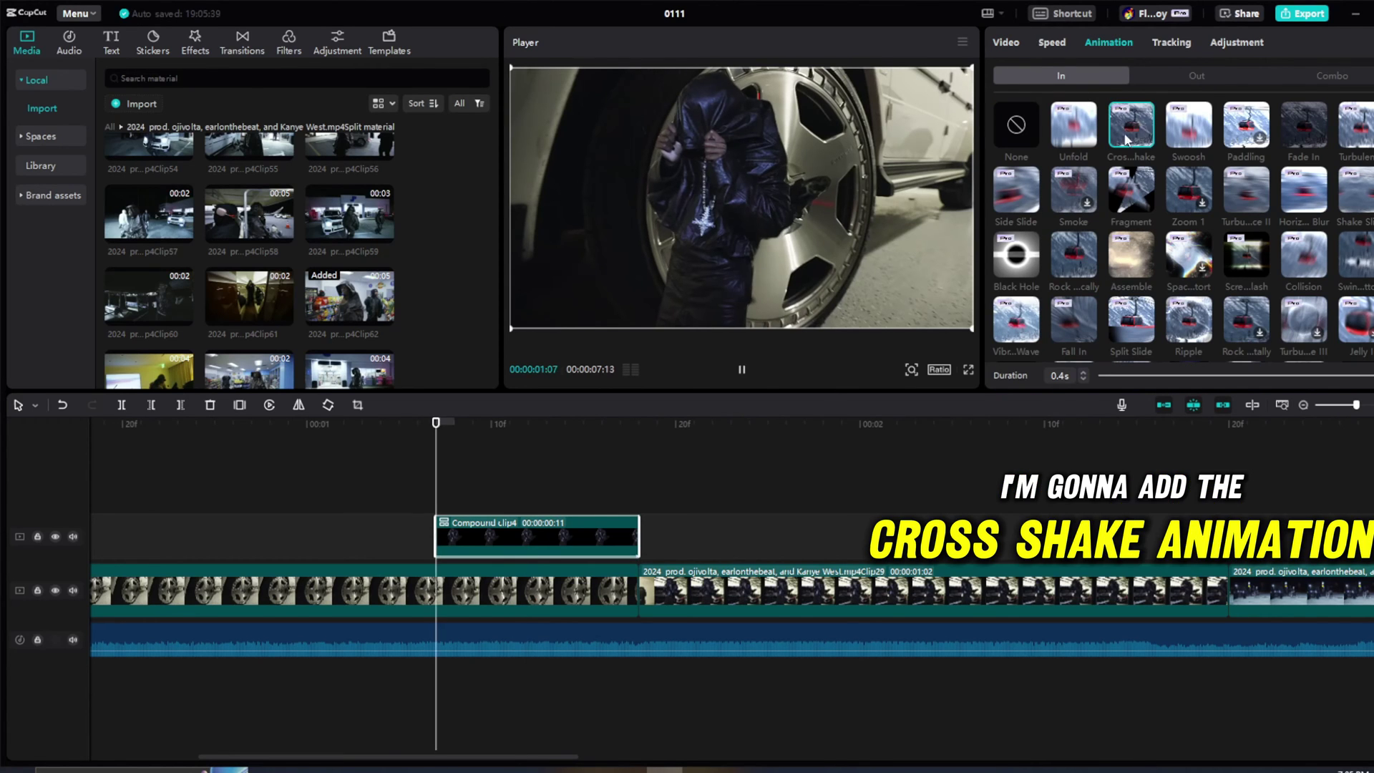
left_click(401, 425)
left_click_drag(408, 428, 637, 433)
left_click(451, 469)
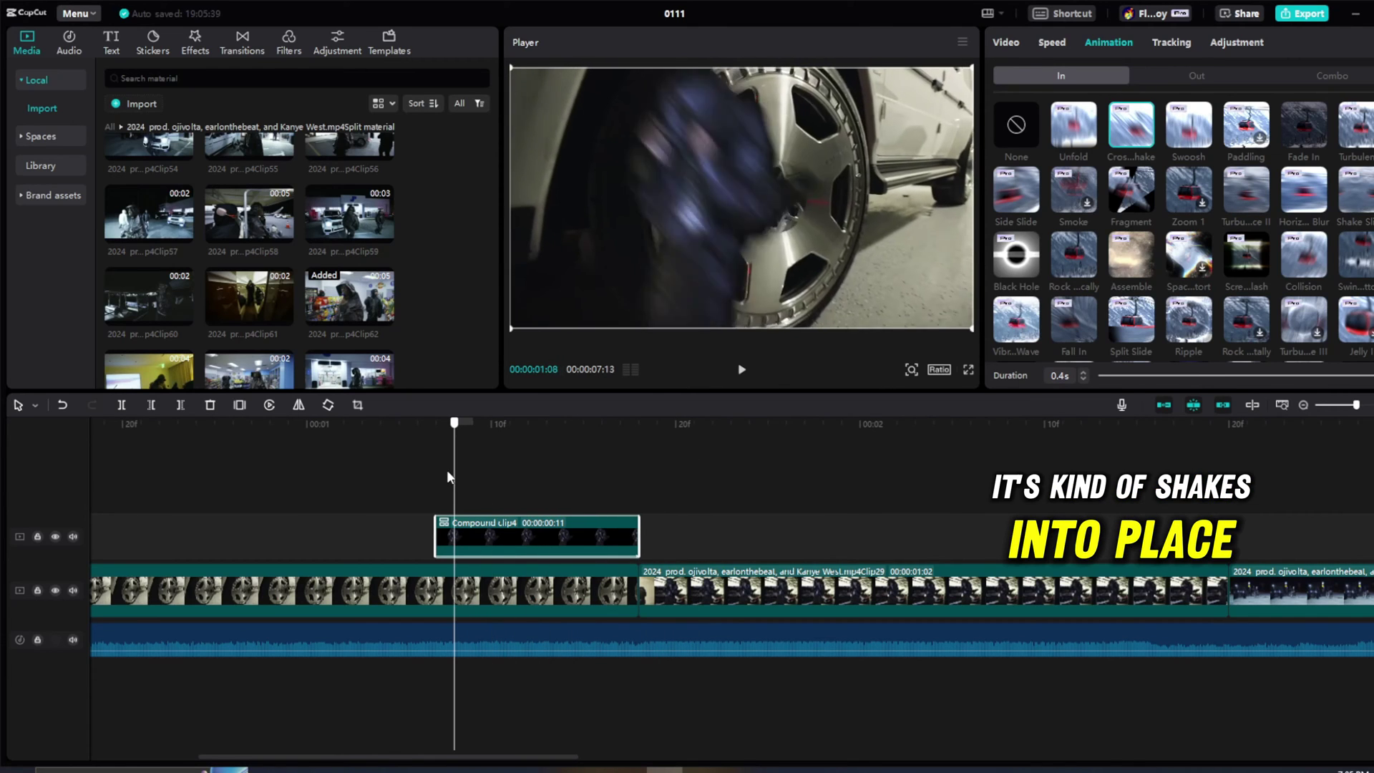
key("ctrl+z")
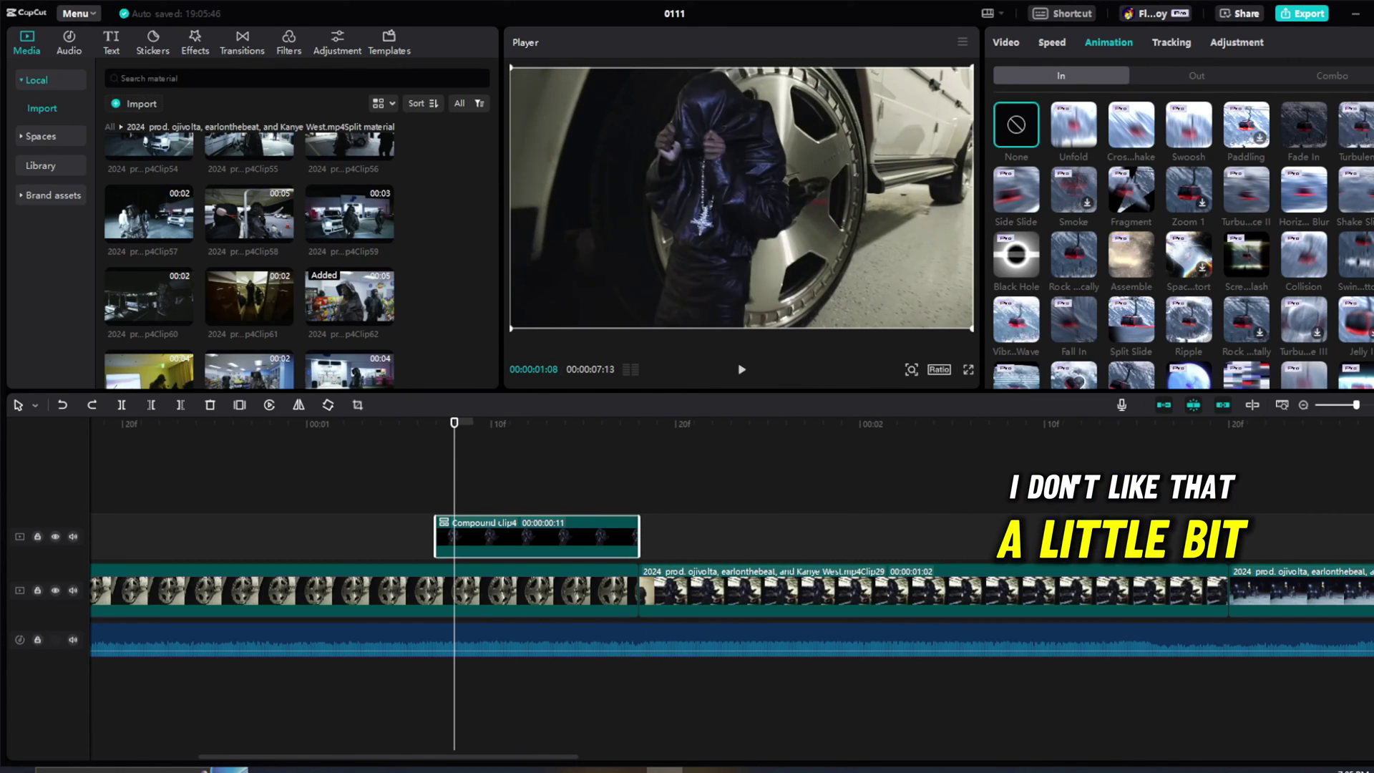
Try a Shake In animation on the compound clip, play it back, and undo it.
left_click(1356, 201)
left_click_drag(397, 433, 325, 452)
key("space")
left_click(426, 424)
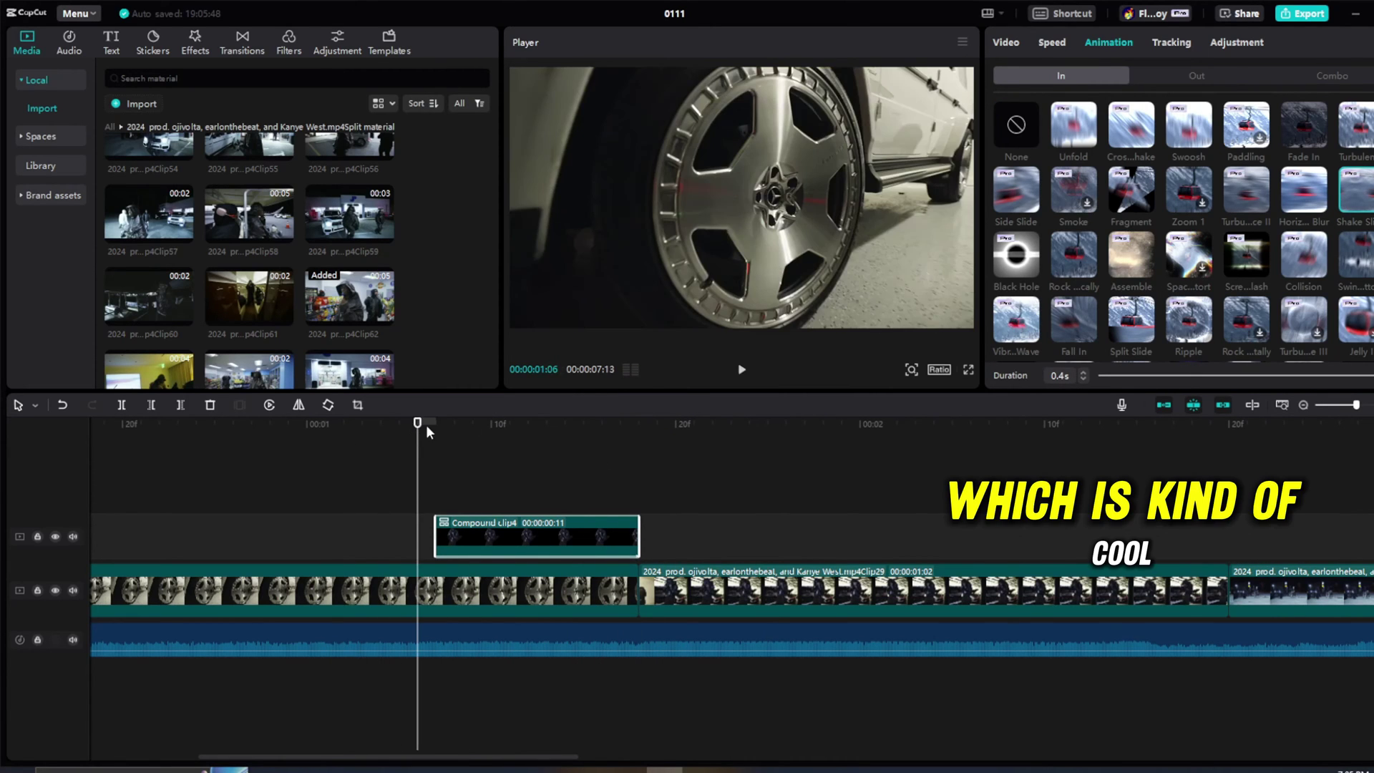
key("ctrl+z")
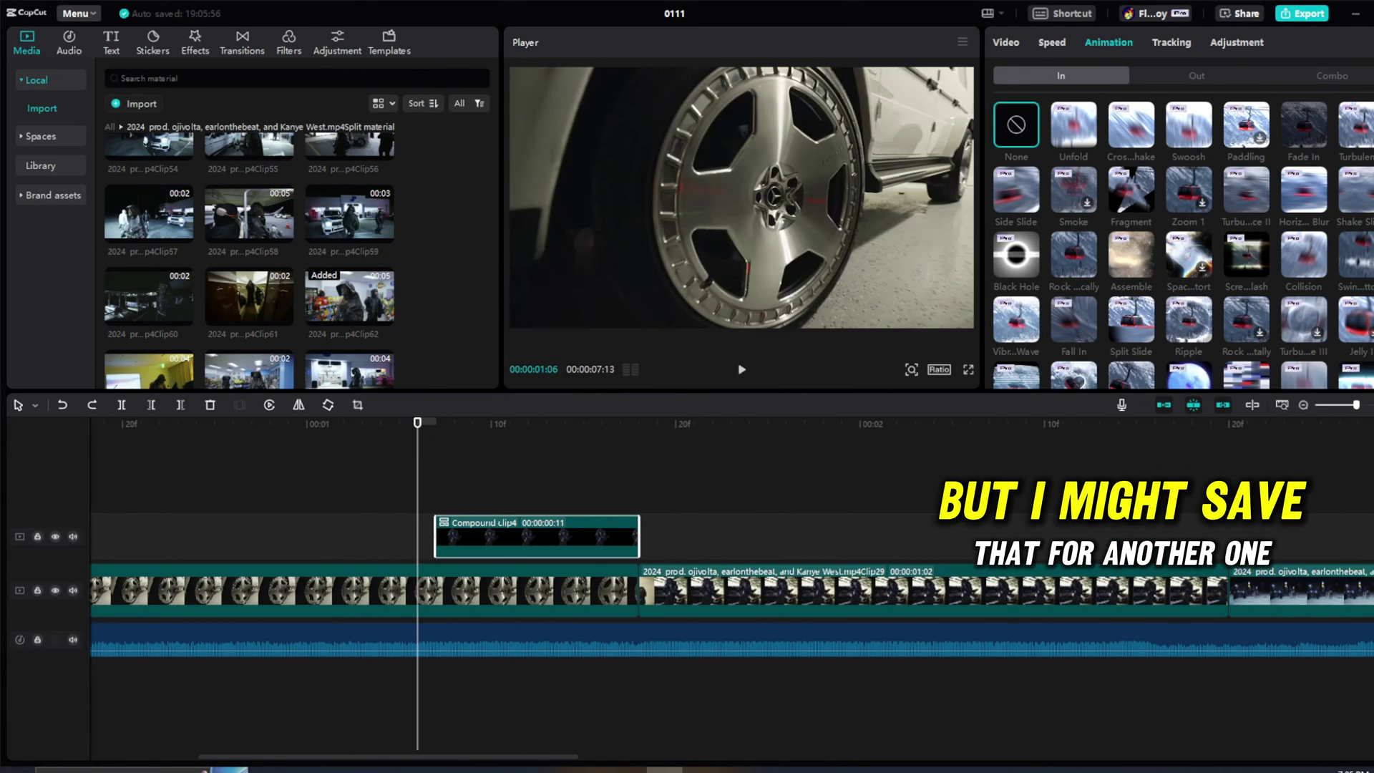
Apply a Rock-style In animation to the compound clip and play back the transition from the beginning of the edit.
left_click(1290, 320)
left_click(390, 433)
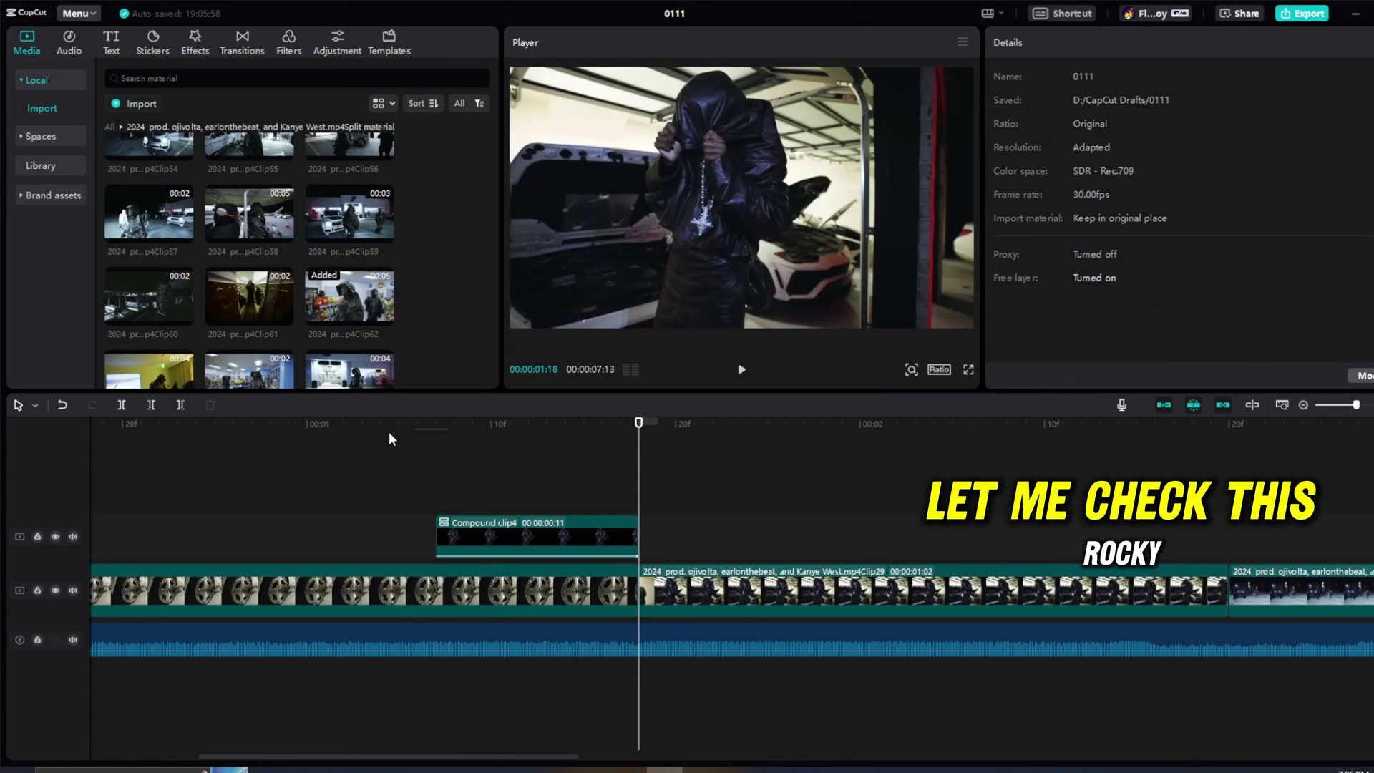
left_click_drag(384, 428, 565, 431)
left_click(380, 429)
key("space")
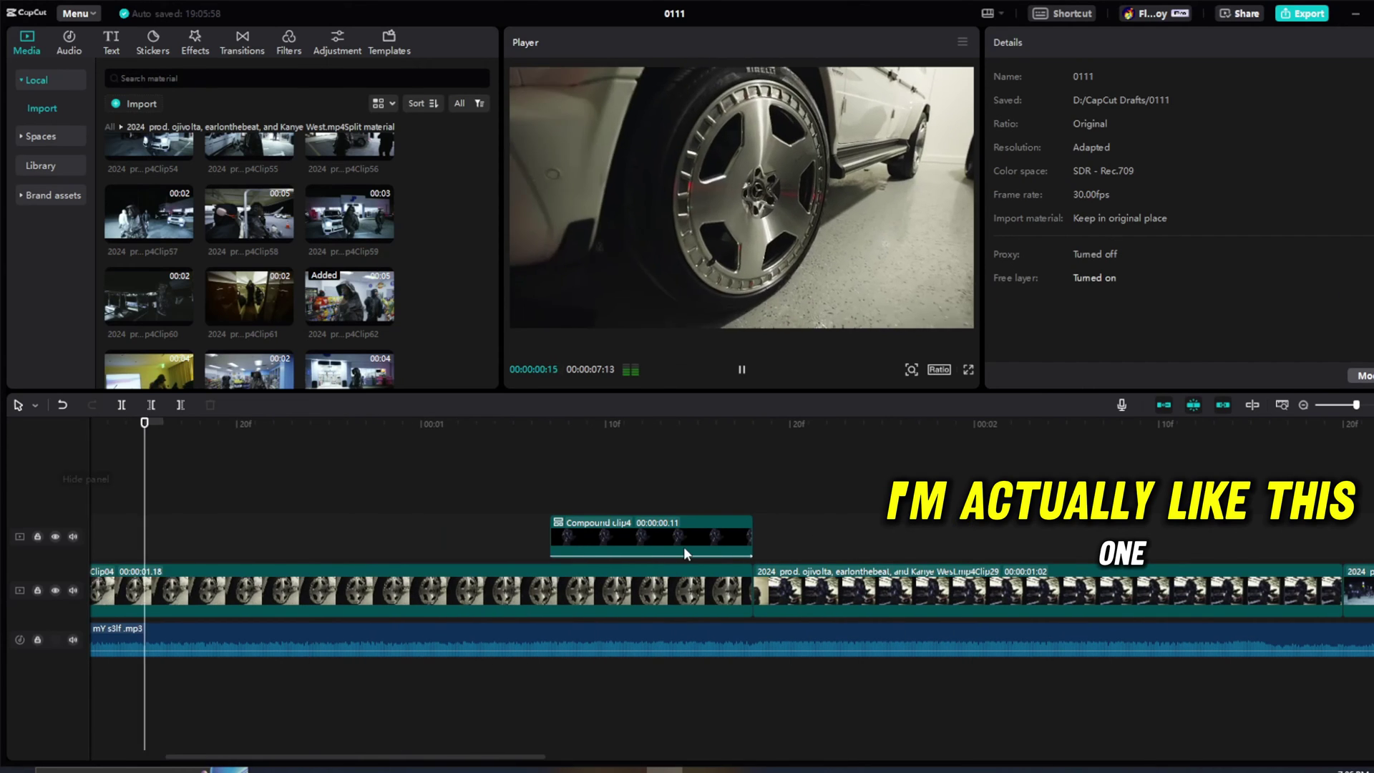
Duplicate the third clip onto the track above, starting at the third clip's beginning at 00:00:02:20.
left_click(826, 420)
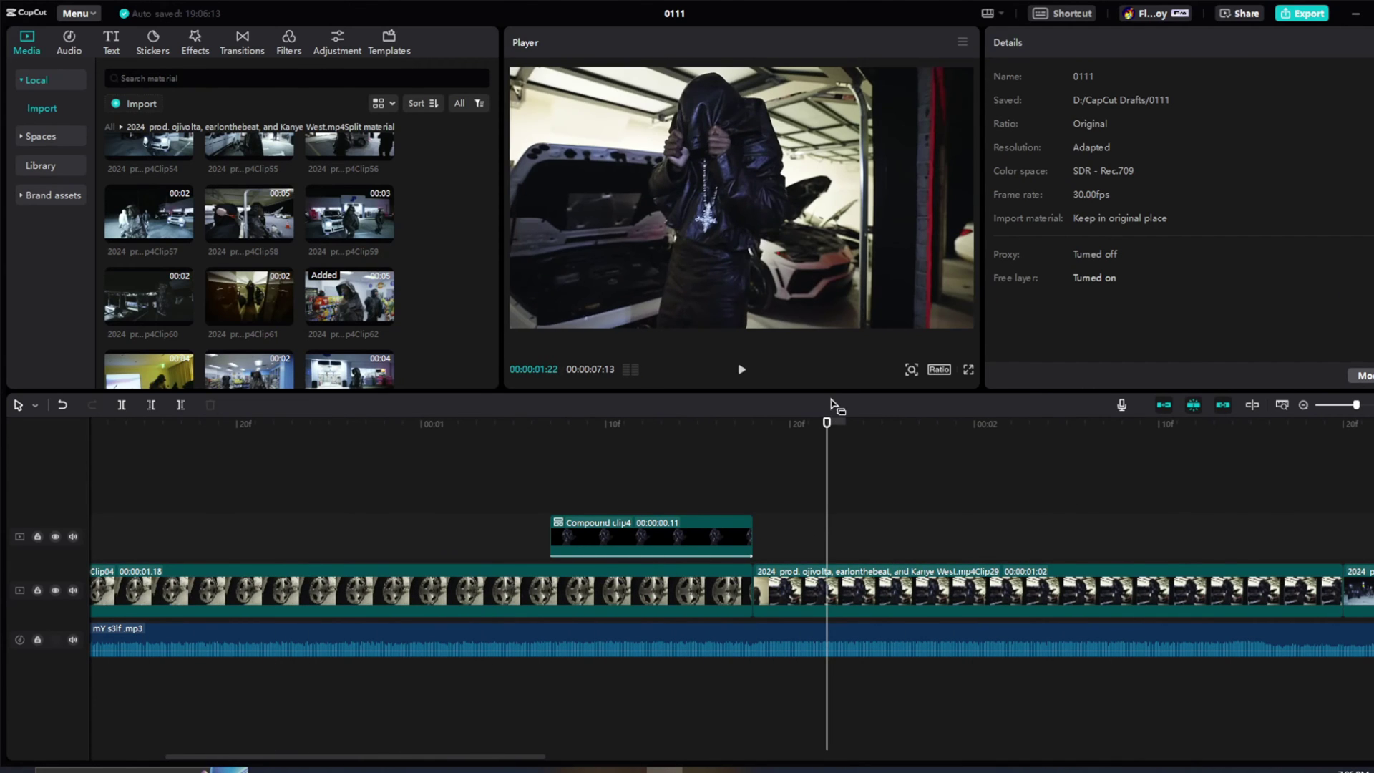
left_click(1306, 404)
left_click_drag(606, 424, 861, 464)
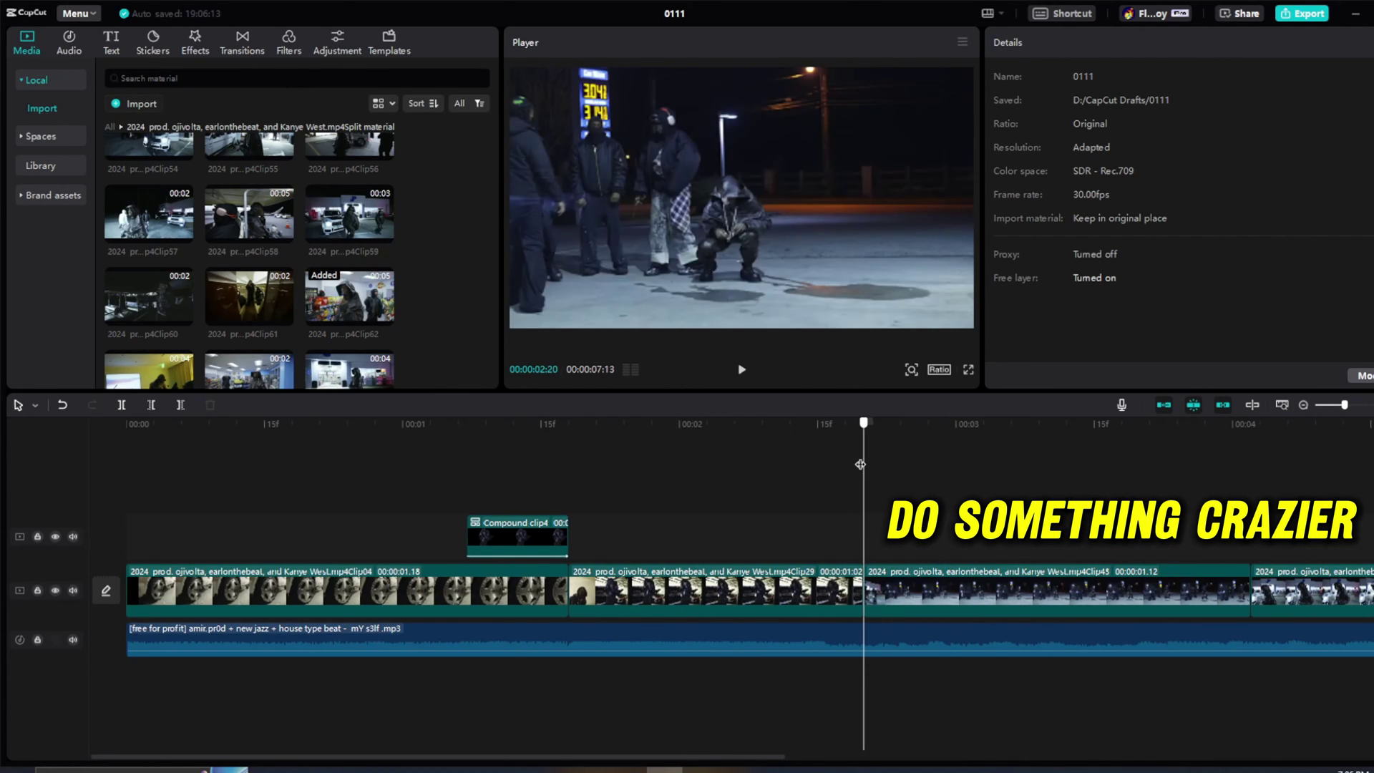
left_click(893, 581)
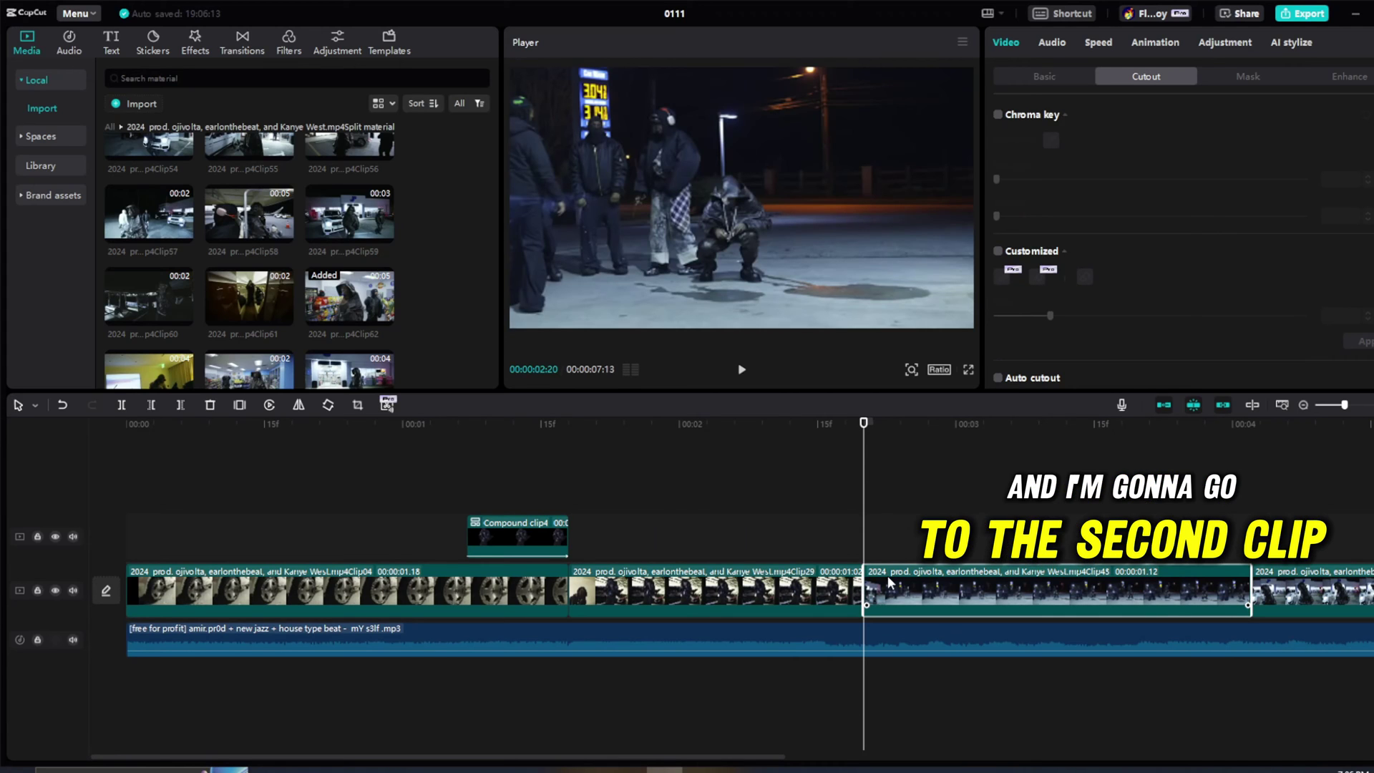
key("ctrl+v")
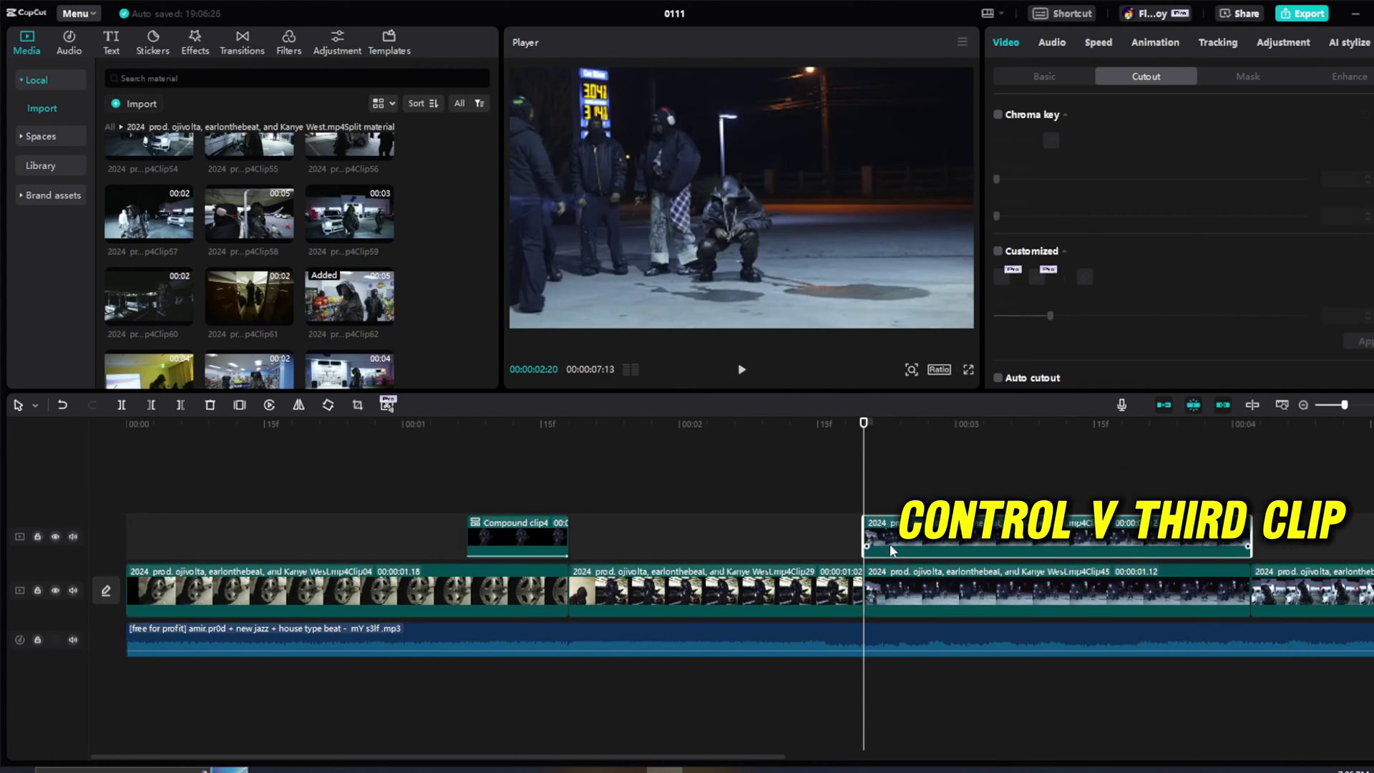
Make a freeze frame from the duplicate's first frame, trimmed to 22 frames and placed from 00:00:02:07 across the cut into the third clip.
scroll(889, 545, "up", 5)
left_click(833, 533)
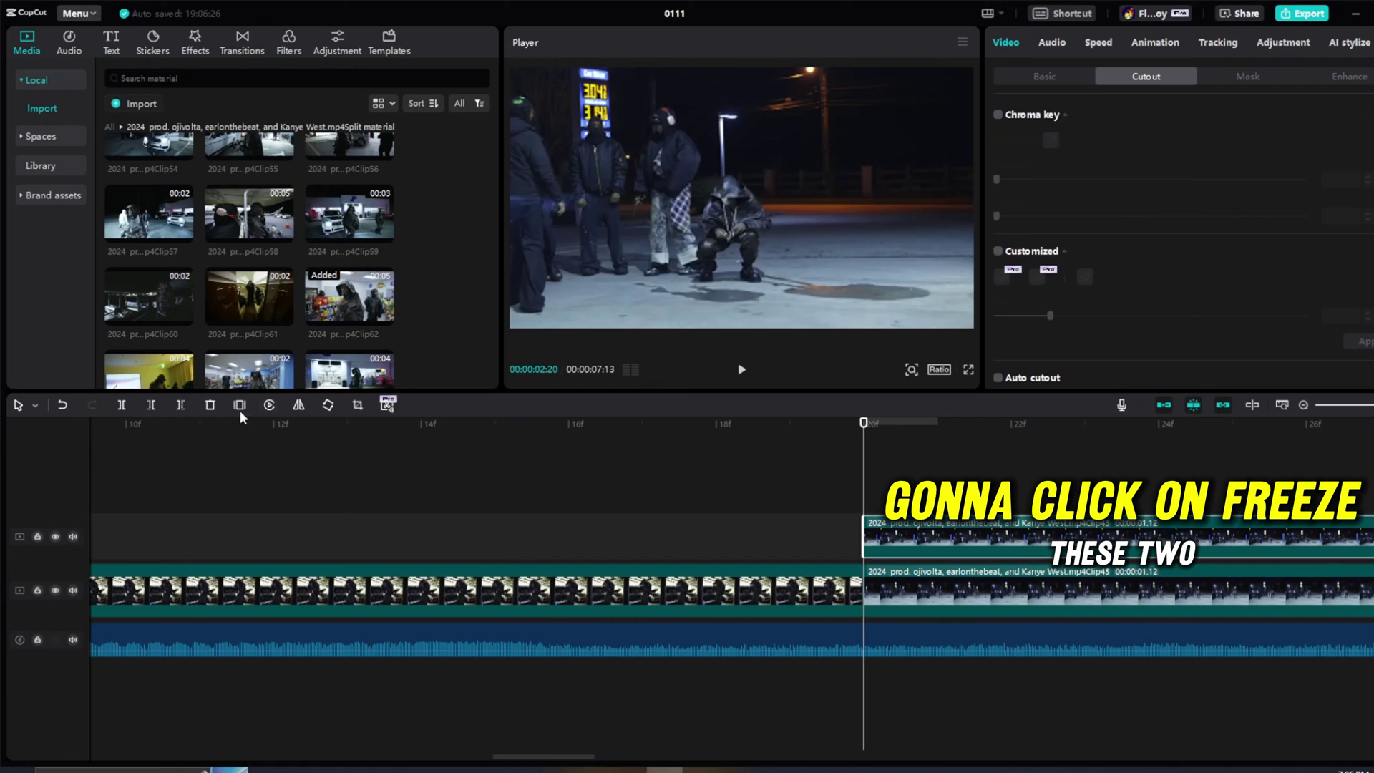
left_click(240, 406)
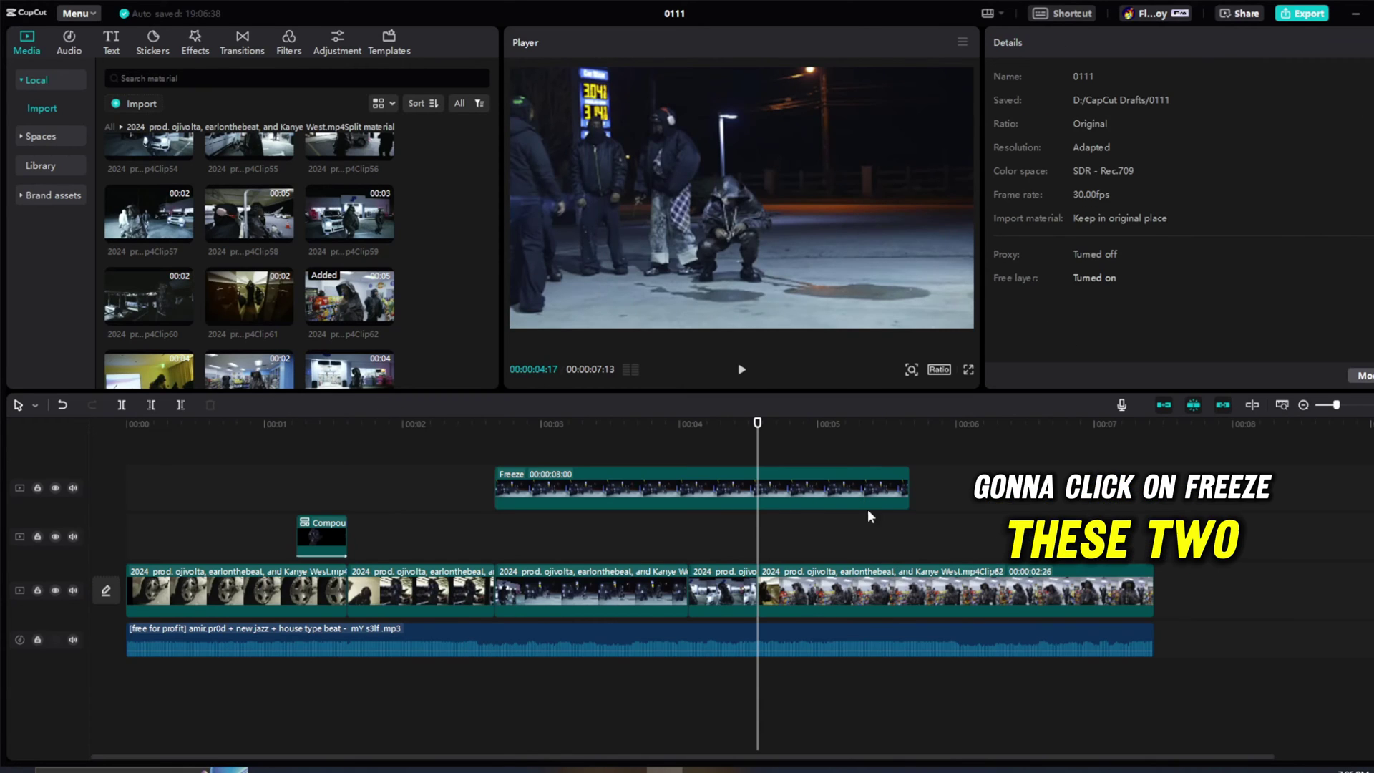
left_click_drag(908, 489, 888, 488)
left_click_drag(596, 507, 595, 506)
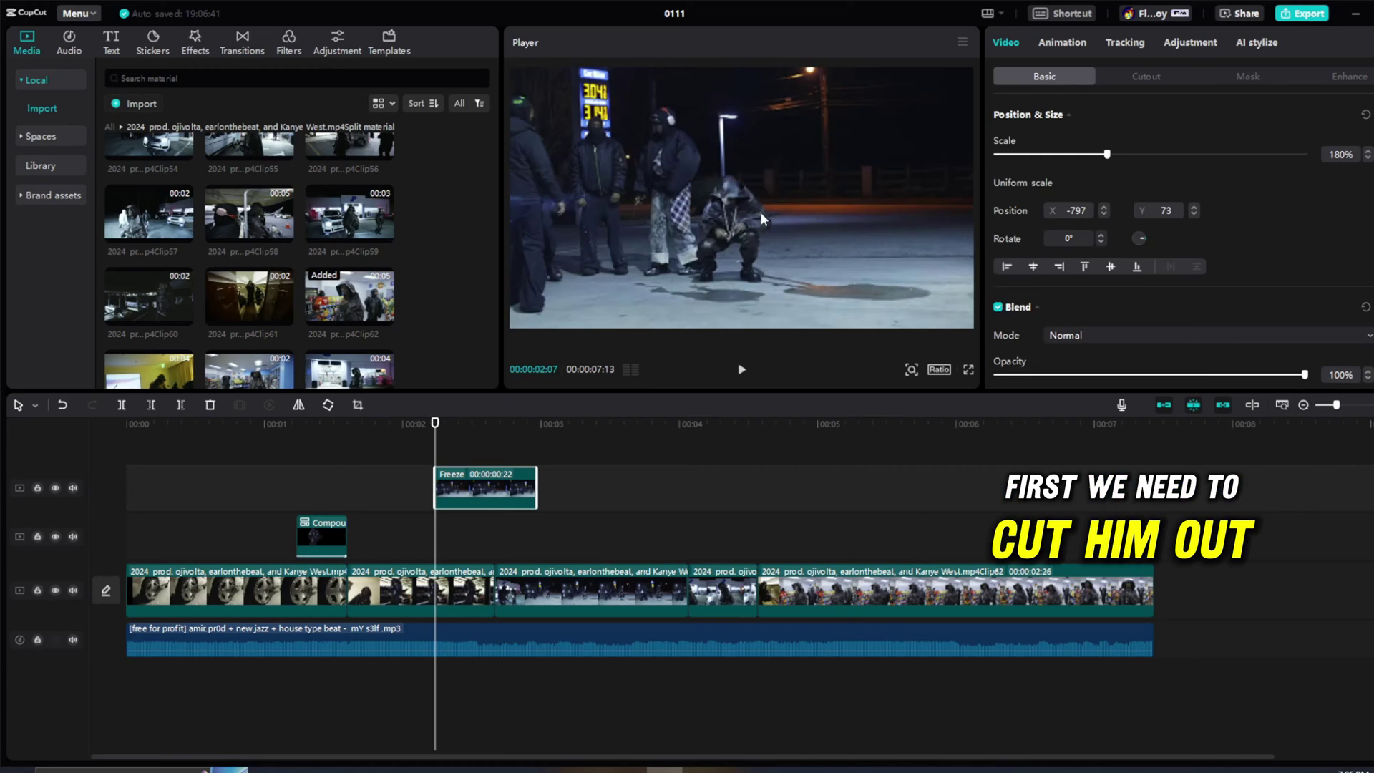
Try Auto cutout on the freeze frame, check it over the second clip, and turn it off.
left_click(1158, 83)
scroll(1016, 365, "down", 1)
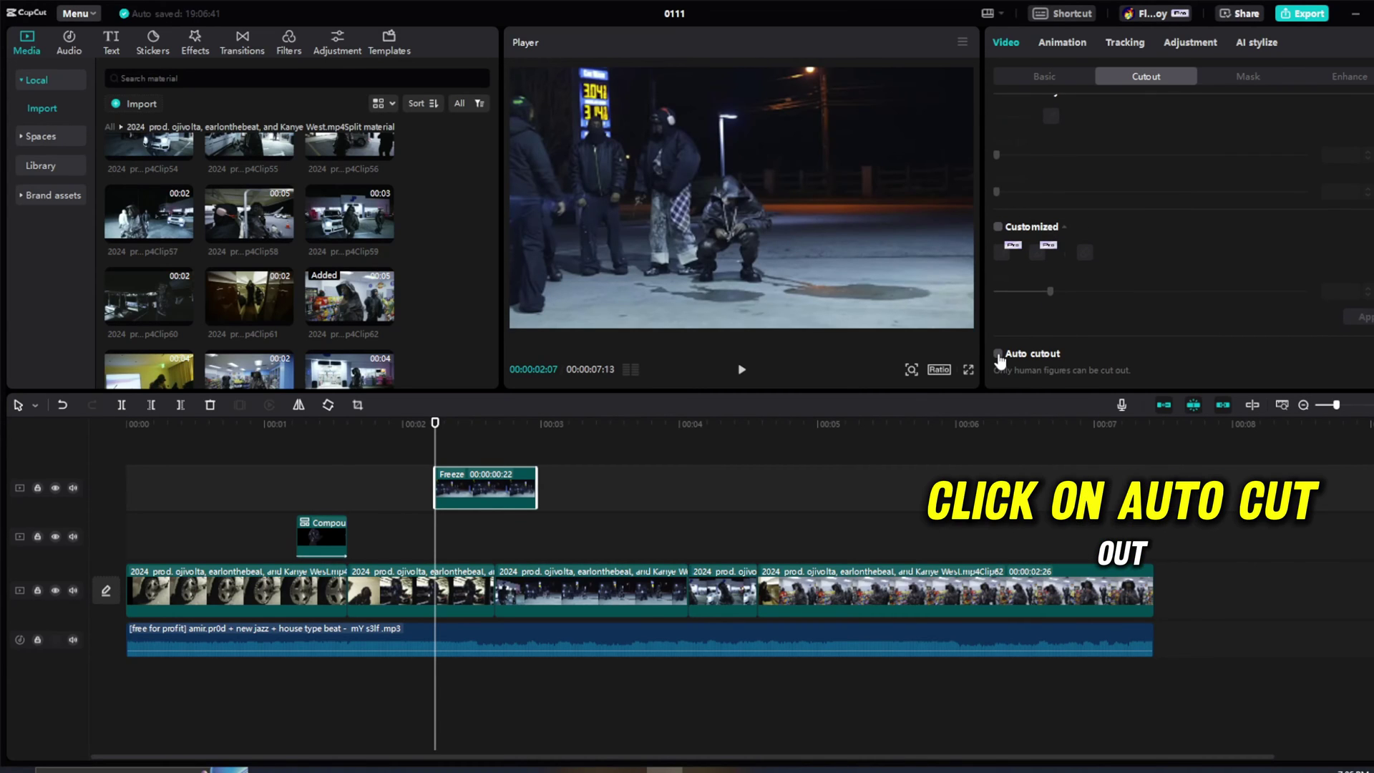
left_click(998, 355)
mouse_move(434, 426)
left_mouse_down()
mouse_move(525, 430)
mouse_move(454, 436)
left_mouse_up()
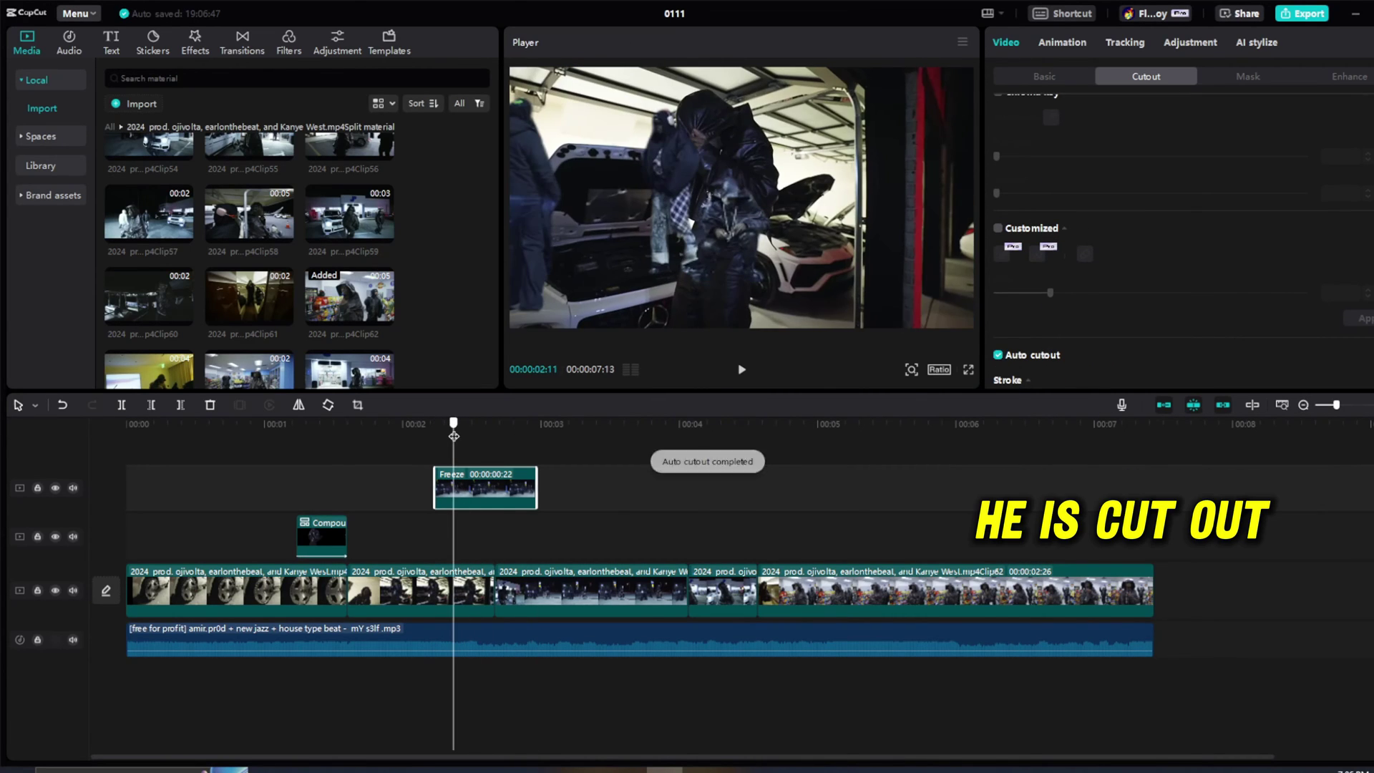
left_click(998, 355)
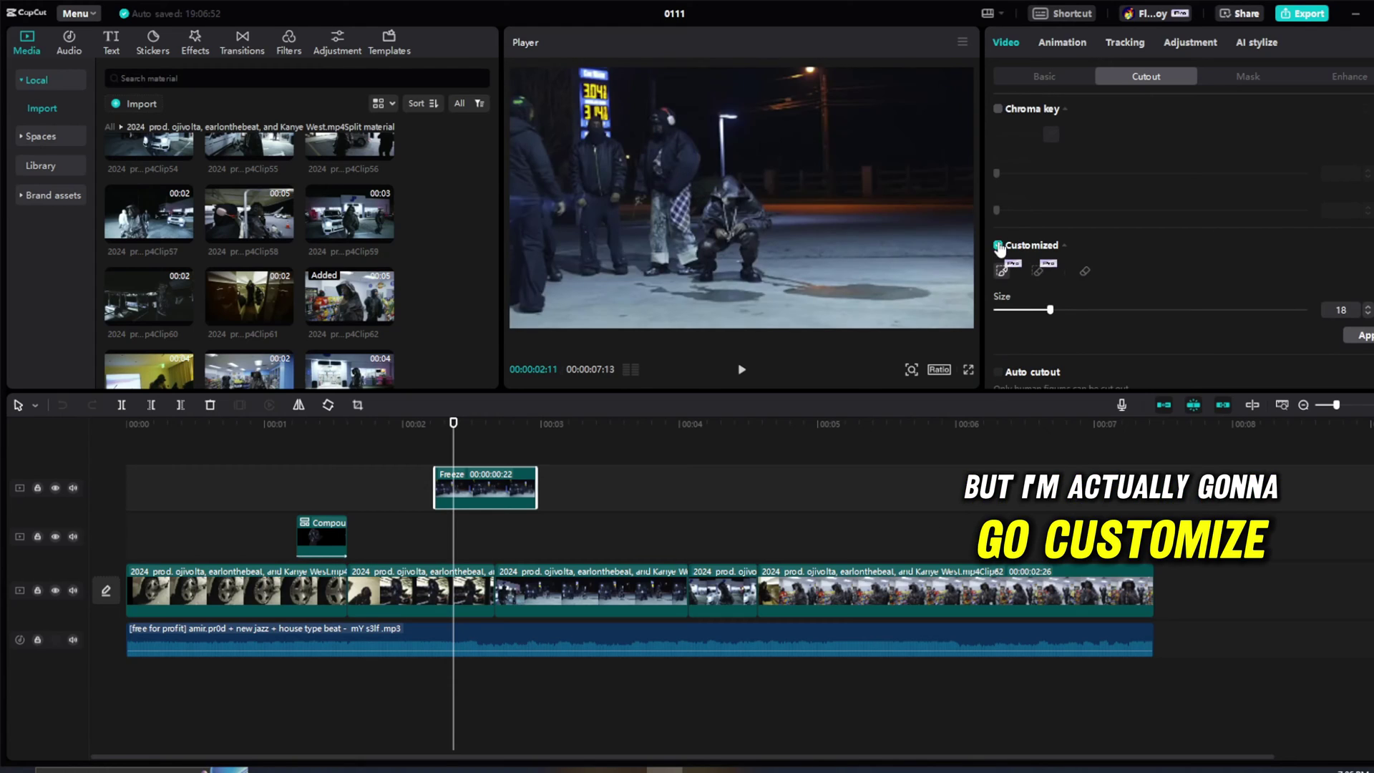
Cut out only the crouching man in the freeze frame with a Customized cutout and preview the transition.
left_click(998, 245)
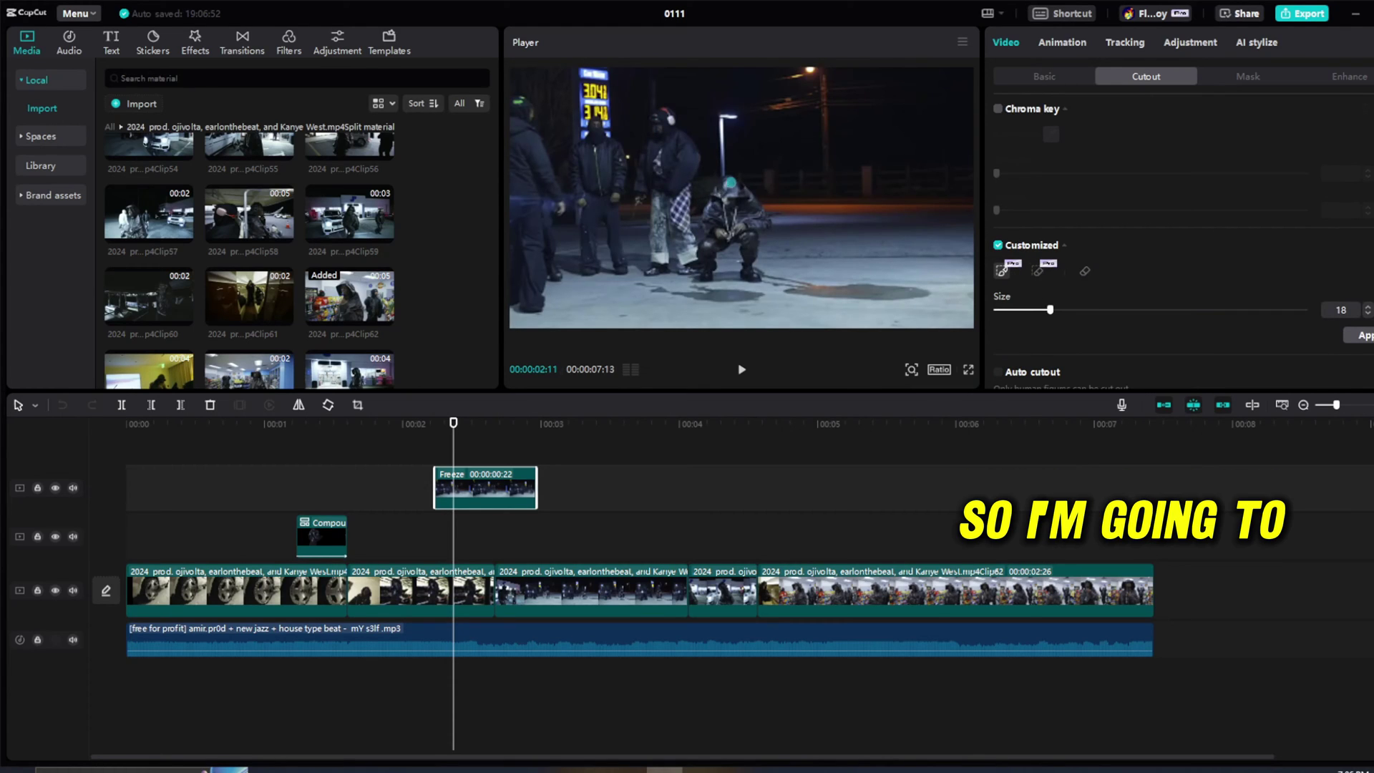
mouse_move(713, 232)
left_mouse_down()
mouse_move(707, 270)
mouse_move(712, 239)
mouse_move(740, 227)
mouse_move(752, 273)
left_mouse_up()
left_click(1358, 335)
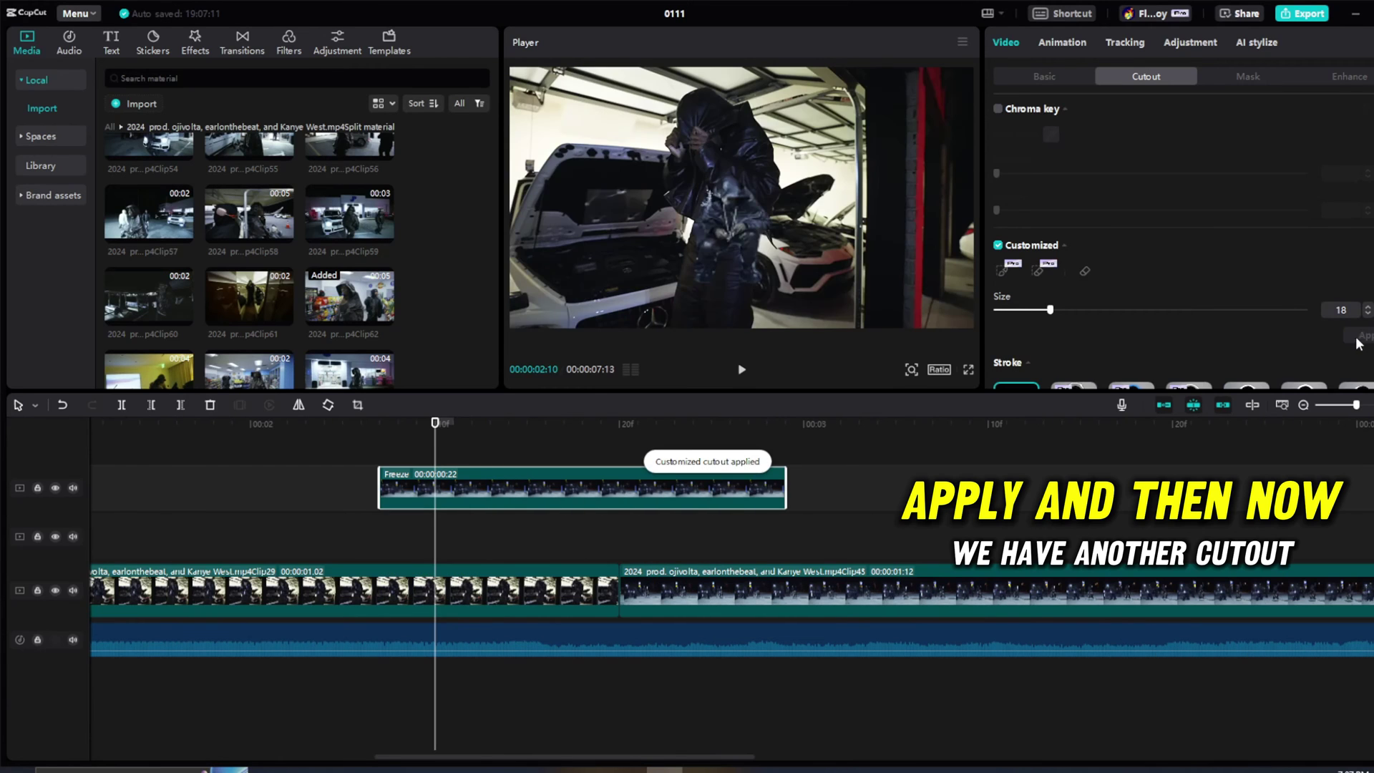
left_click(234, 433)
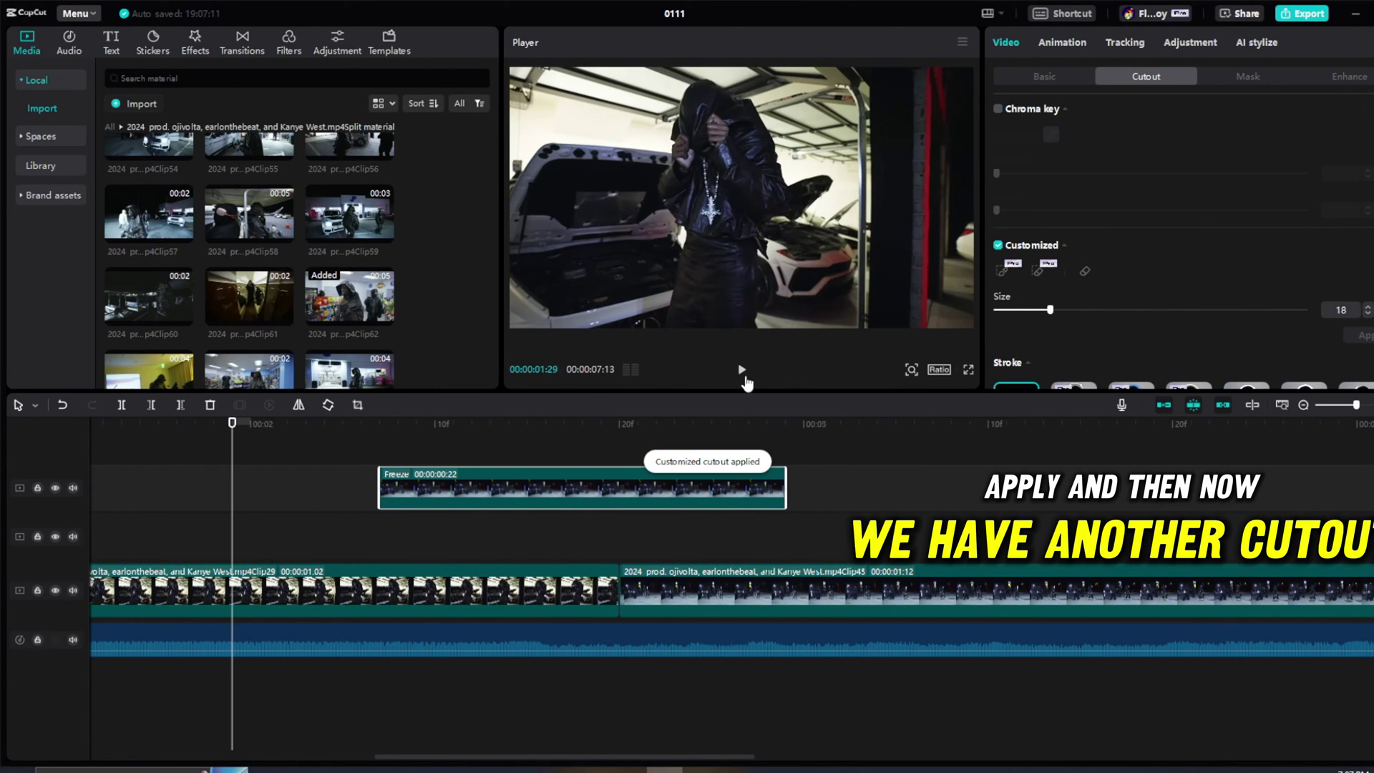
left_click(742, 374)
left_click(743, 375)
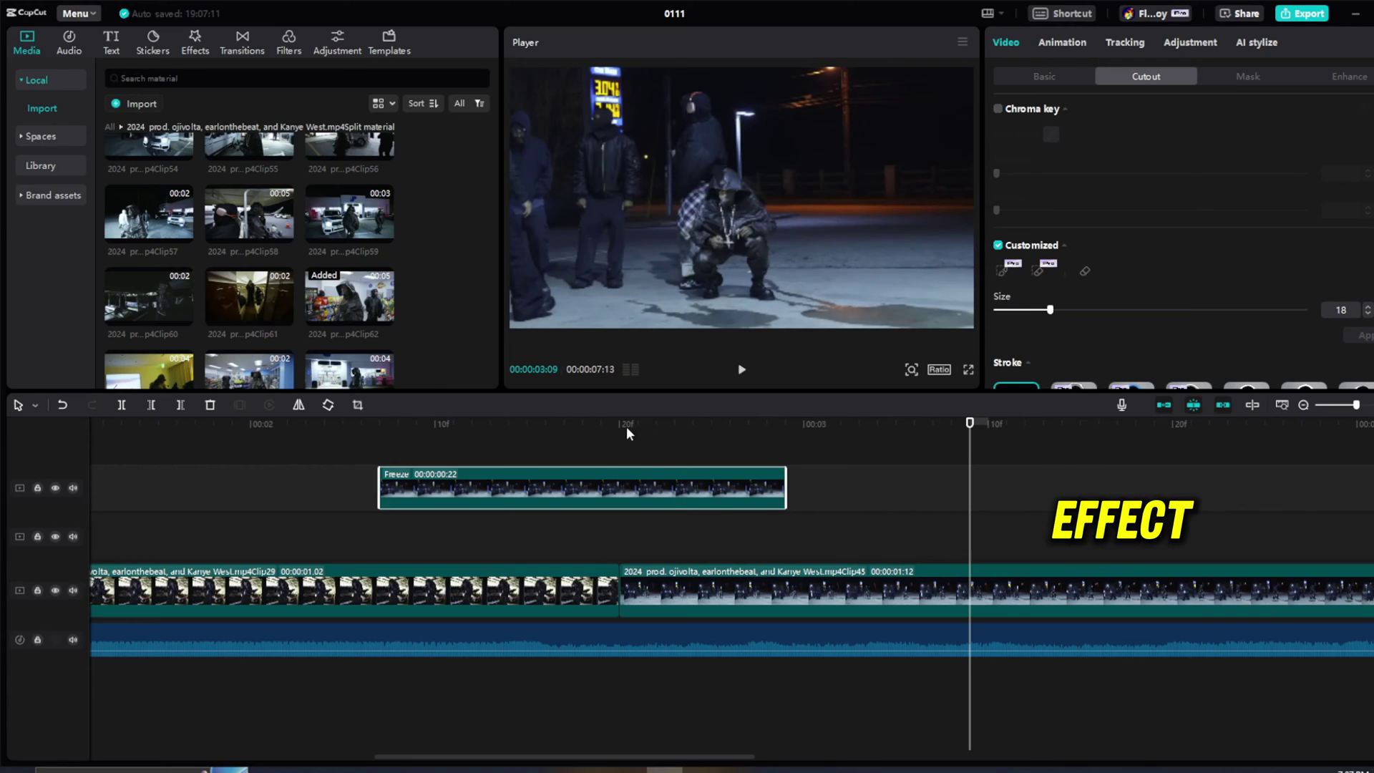
Move the freeze-frame cutout so it ends exactly where the third clip begins, and play back the transition.
left_click_drag(718, 491, 695, 452)
left_click_drag(604, 421, 749, 425)
left_click_drag(679, 493, 551, 505)
left_click_drag(646, 435, 202, 462)
left_click(744, 371)
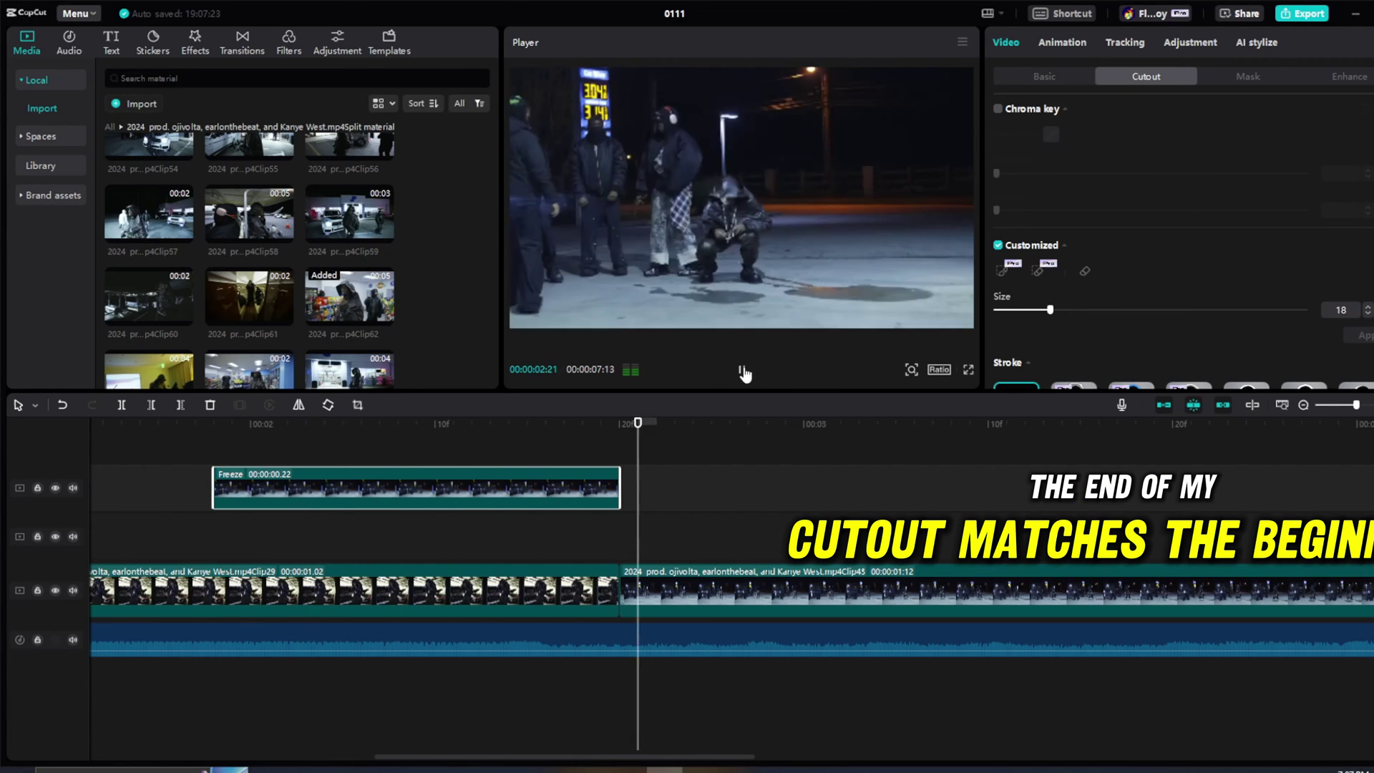
left_click(744, 372)
left_click(195, 427)
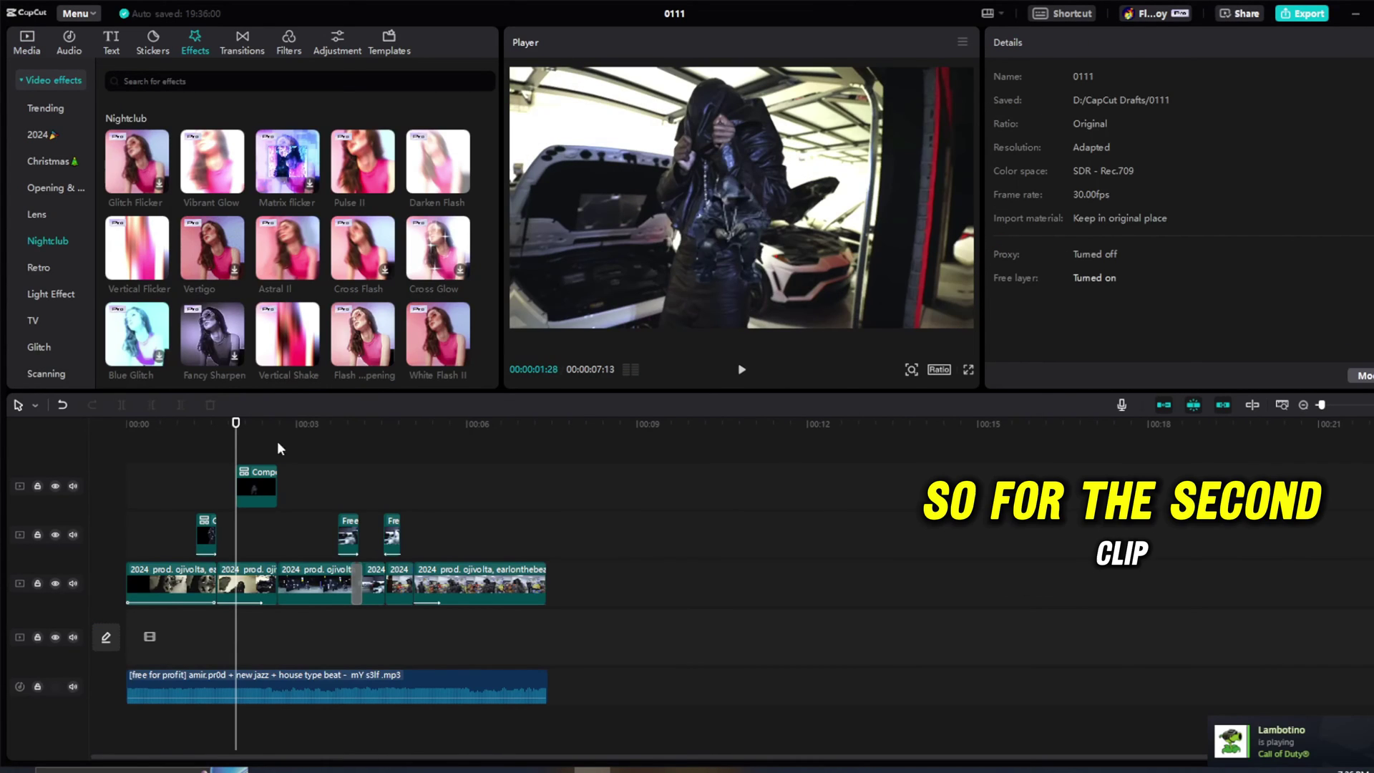
Preview the second cutout transition and apply the Vertical Shake effect to its compound clip.
left_click(214, 428)
key("space")
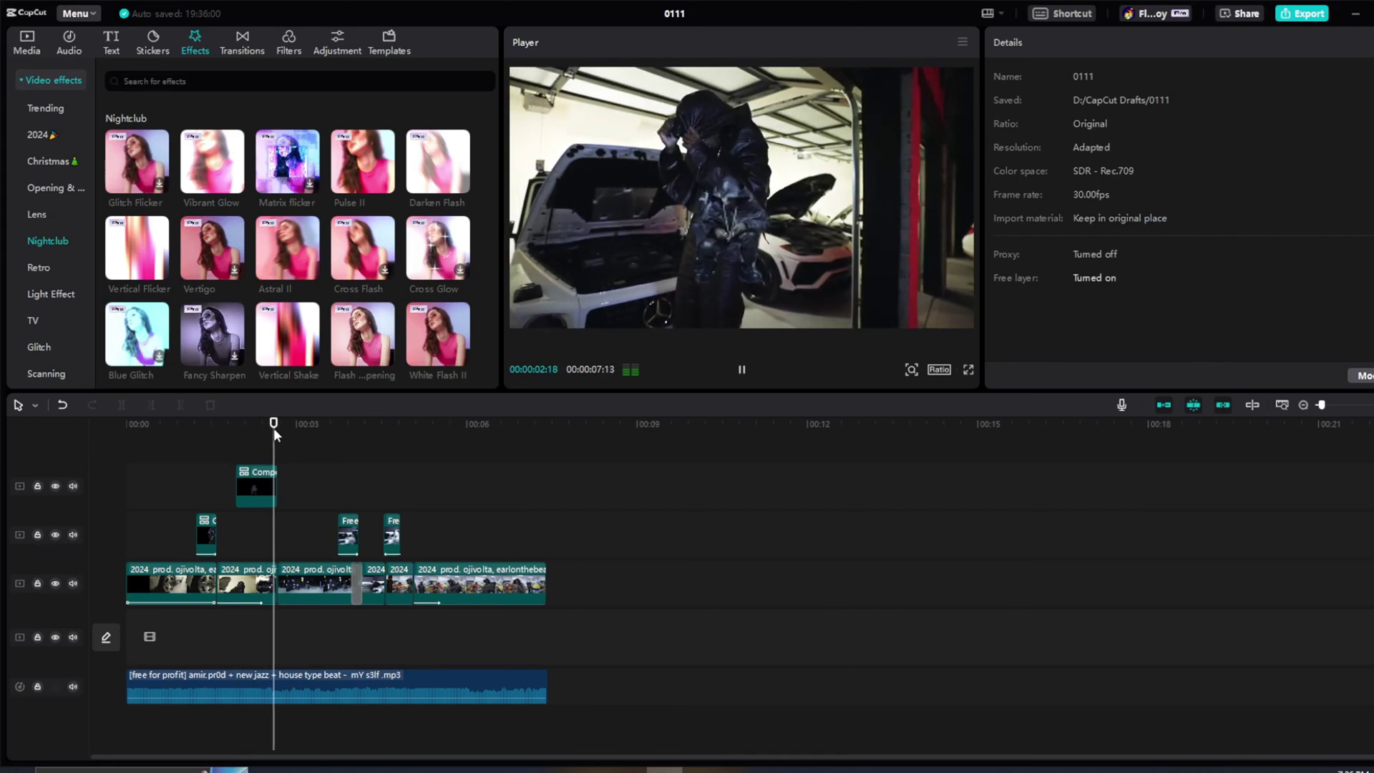
key("space")
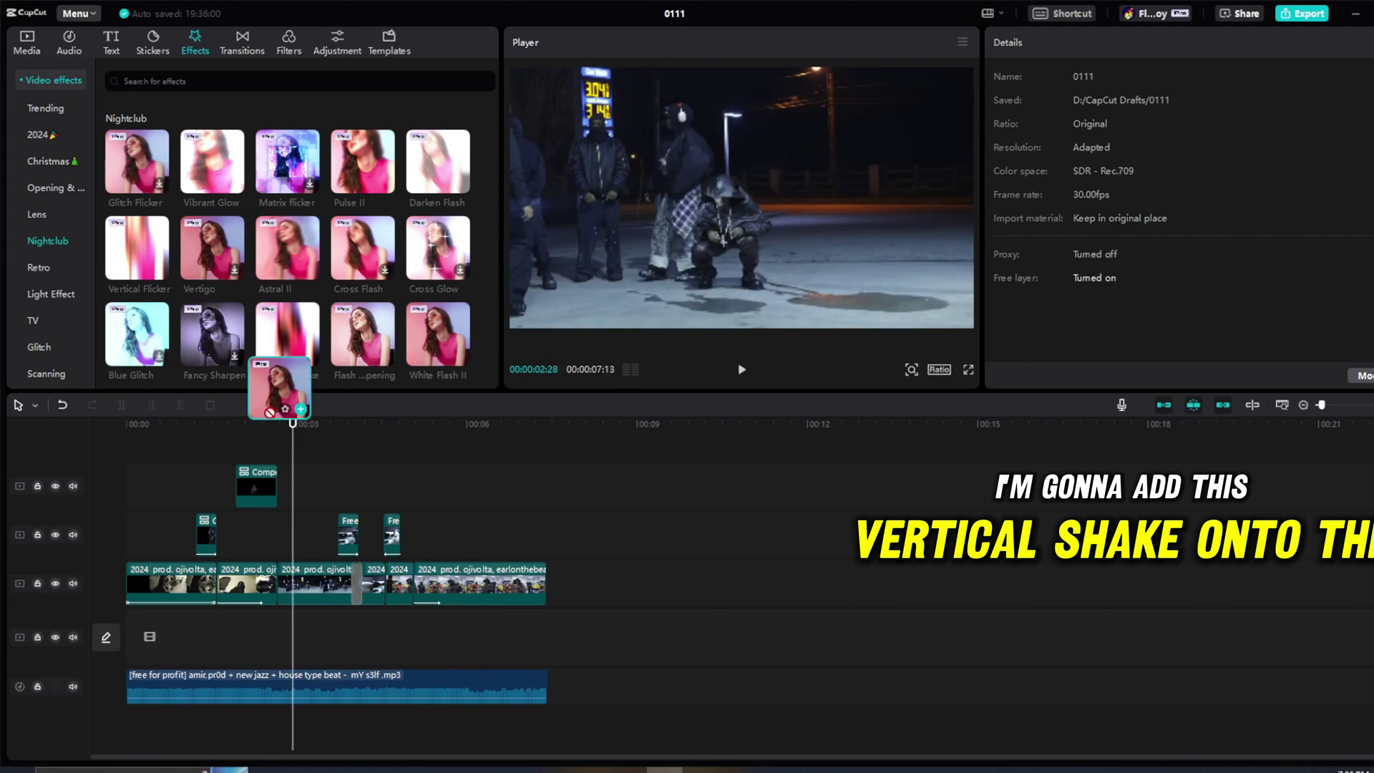
left_click_drag(250, 490, 252, 487)
Mute the audio track and play the second transition repeatedly to examine how the cutout enters with Vertical Shake.
left_click(224, 424)
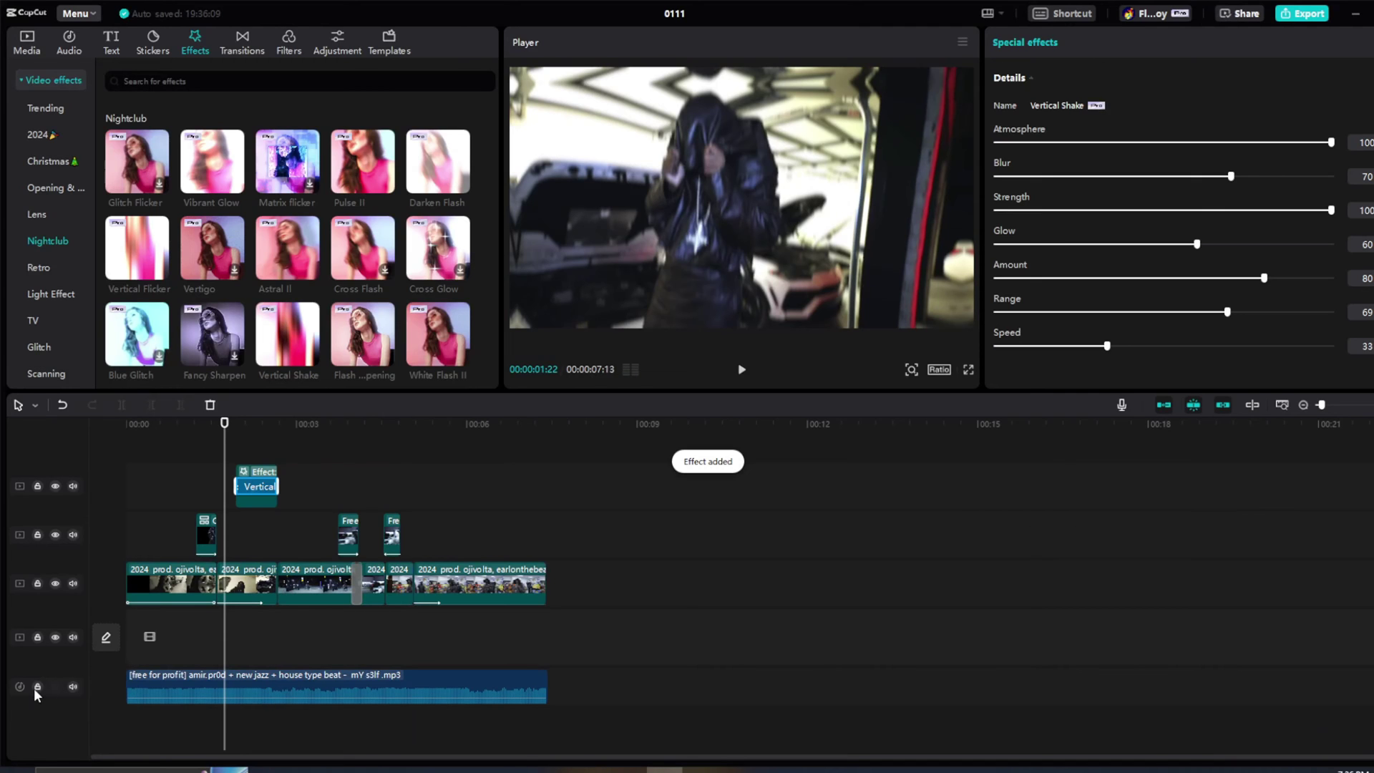
key("space")
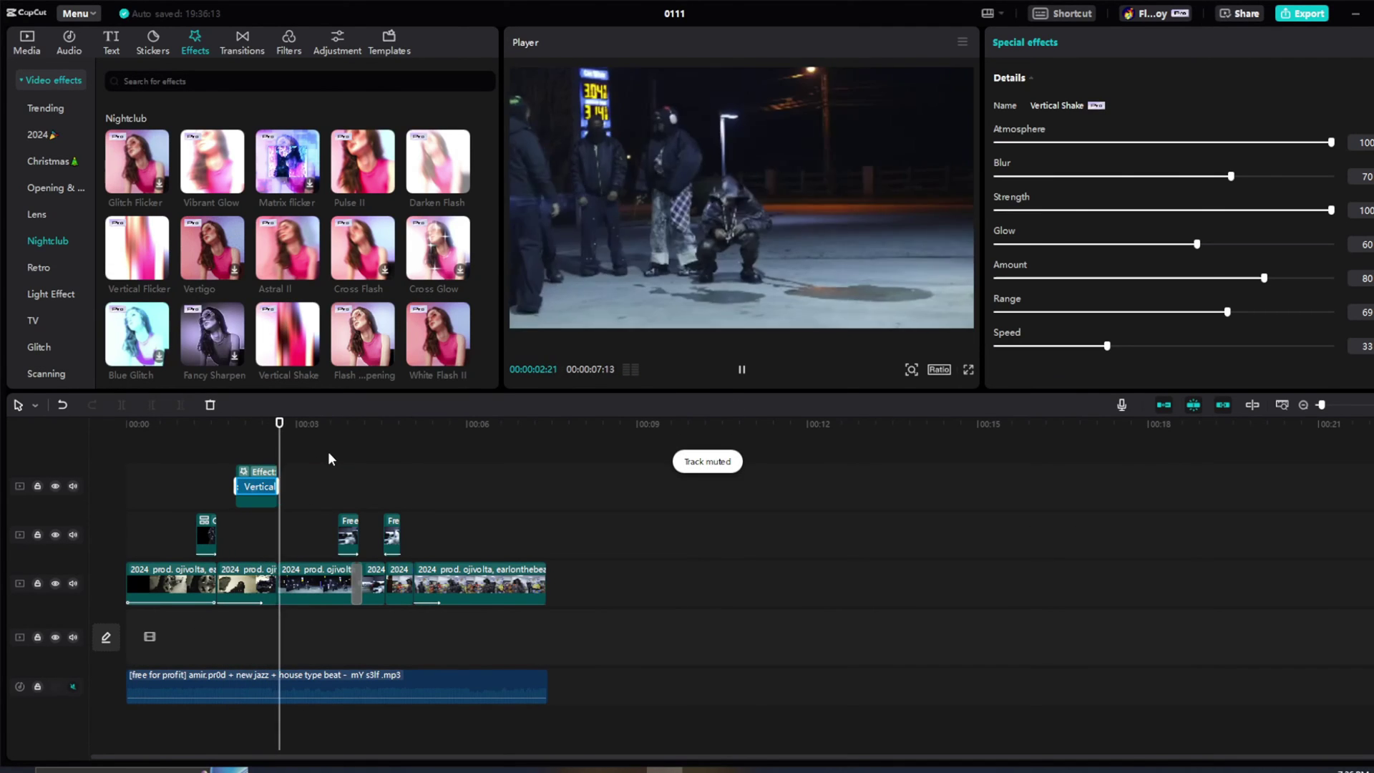
key("space")
left_click(224, 425)
key("space")
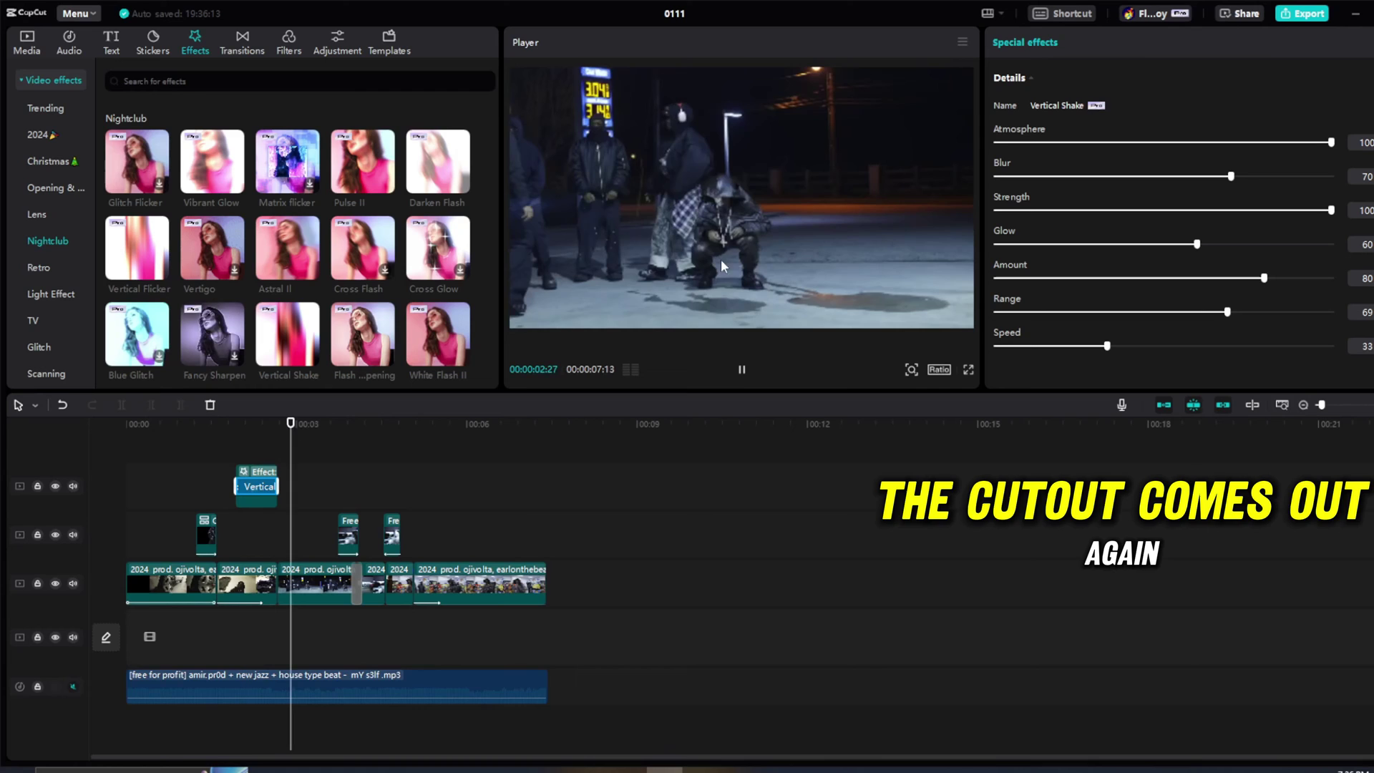
key("space")
left_click(250, 427)
mouse_move(252, 430)
left_mouse_down()
mouse_move(240, 435)
mouse_move(263, 429)
mouse_move(240, 432)
left_mouse_up()
key("space")
key("space")
left_click(249, 428)
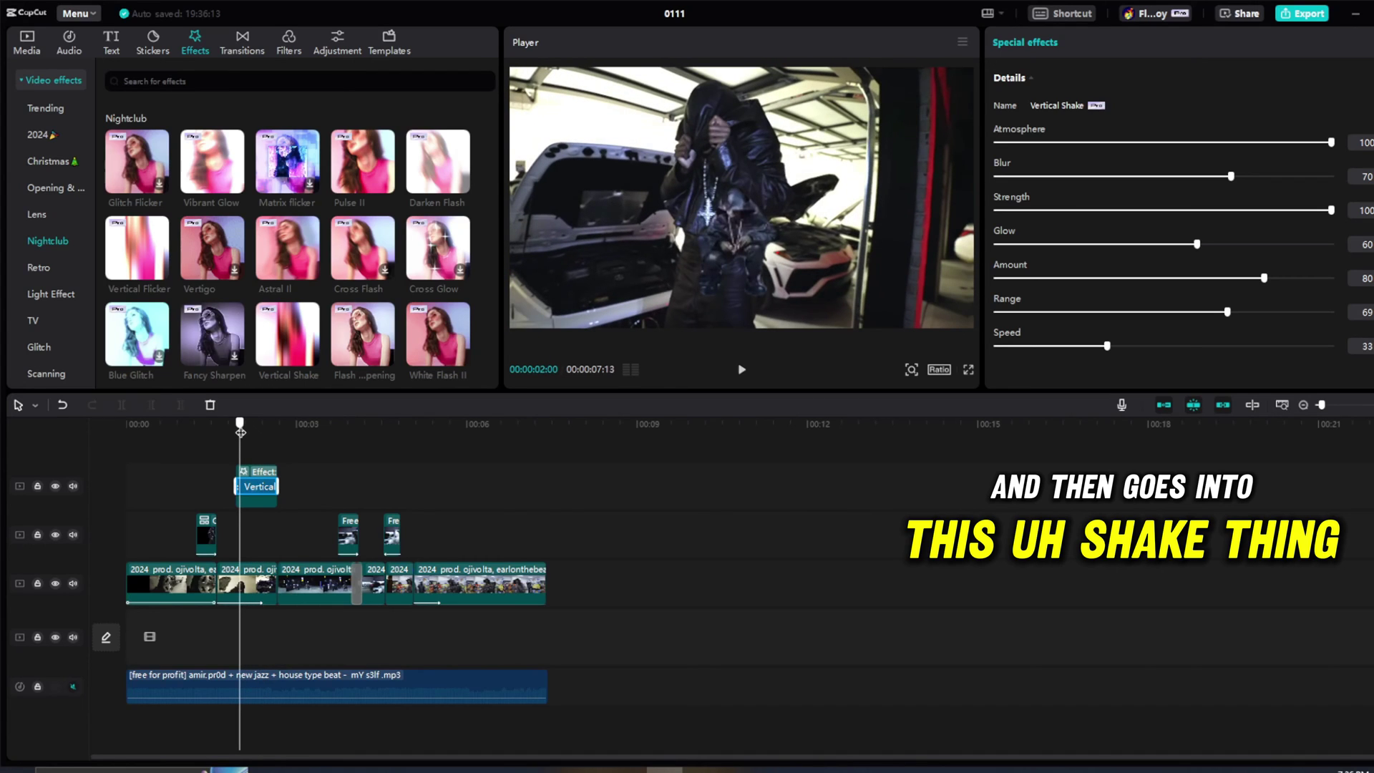
Keyframe the shaking compound clip's opacity at 100% near its middle and 65% slightly earlier at 00:00:02:07, and preview the fade.
left_click(256, 497)
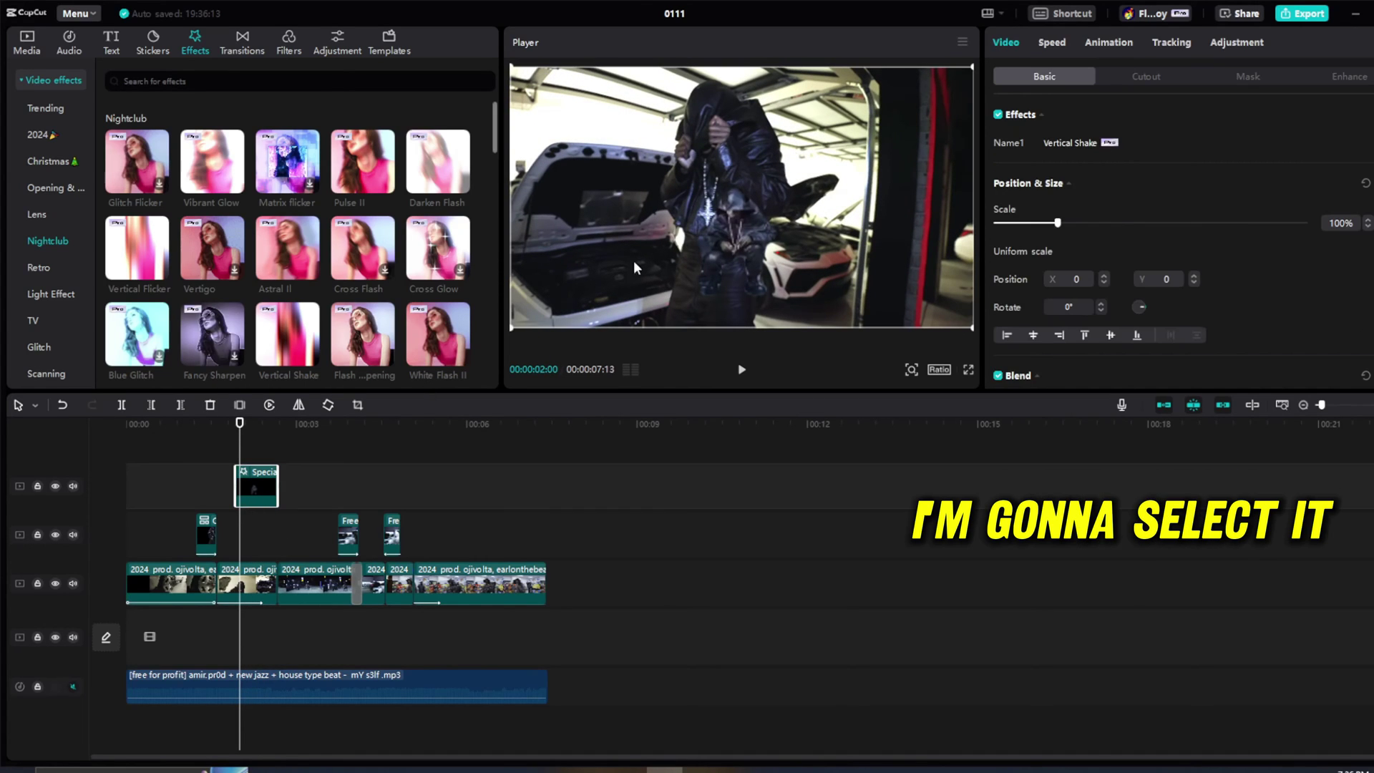
scroll(1062, 229, "down", 3)
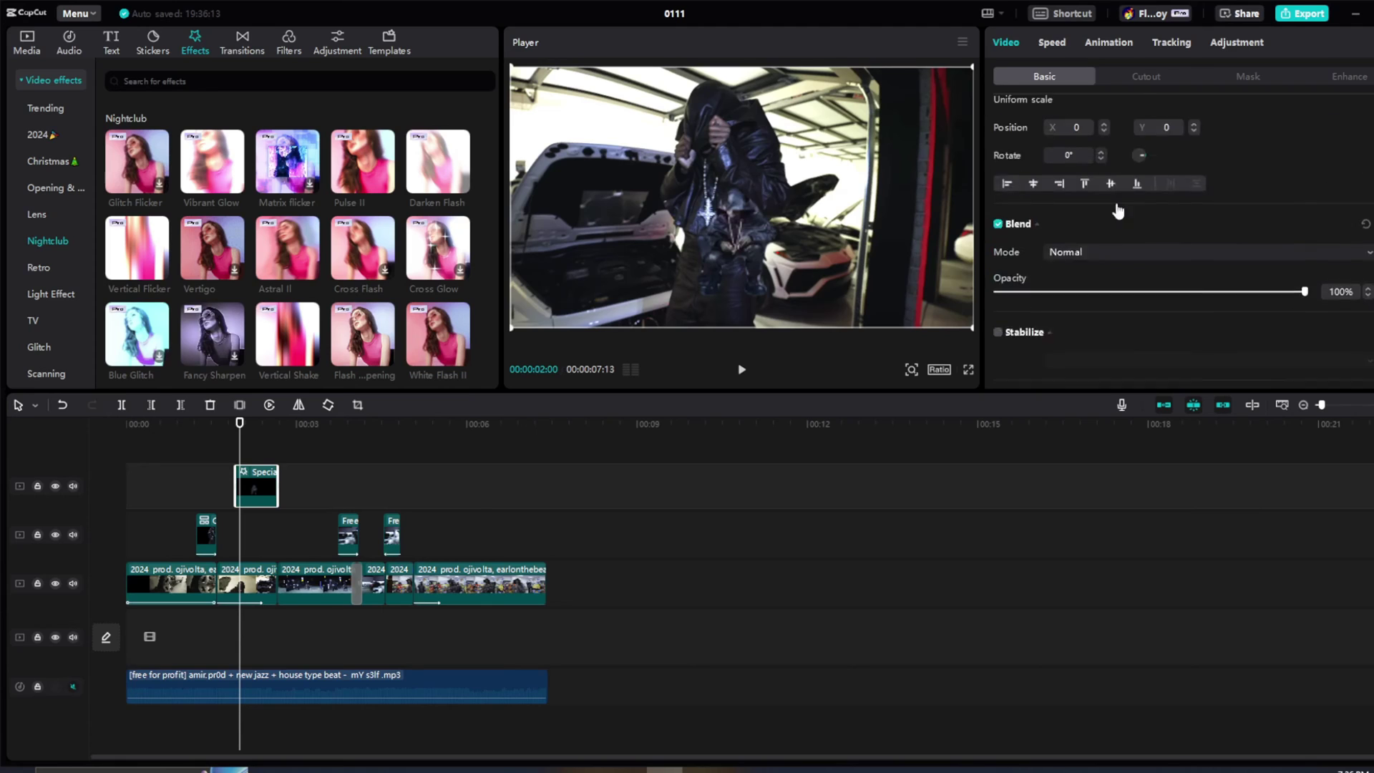
left_click_drag(240, 427, 259, 424)
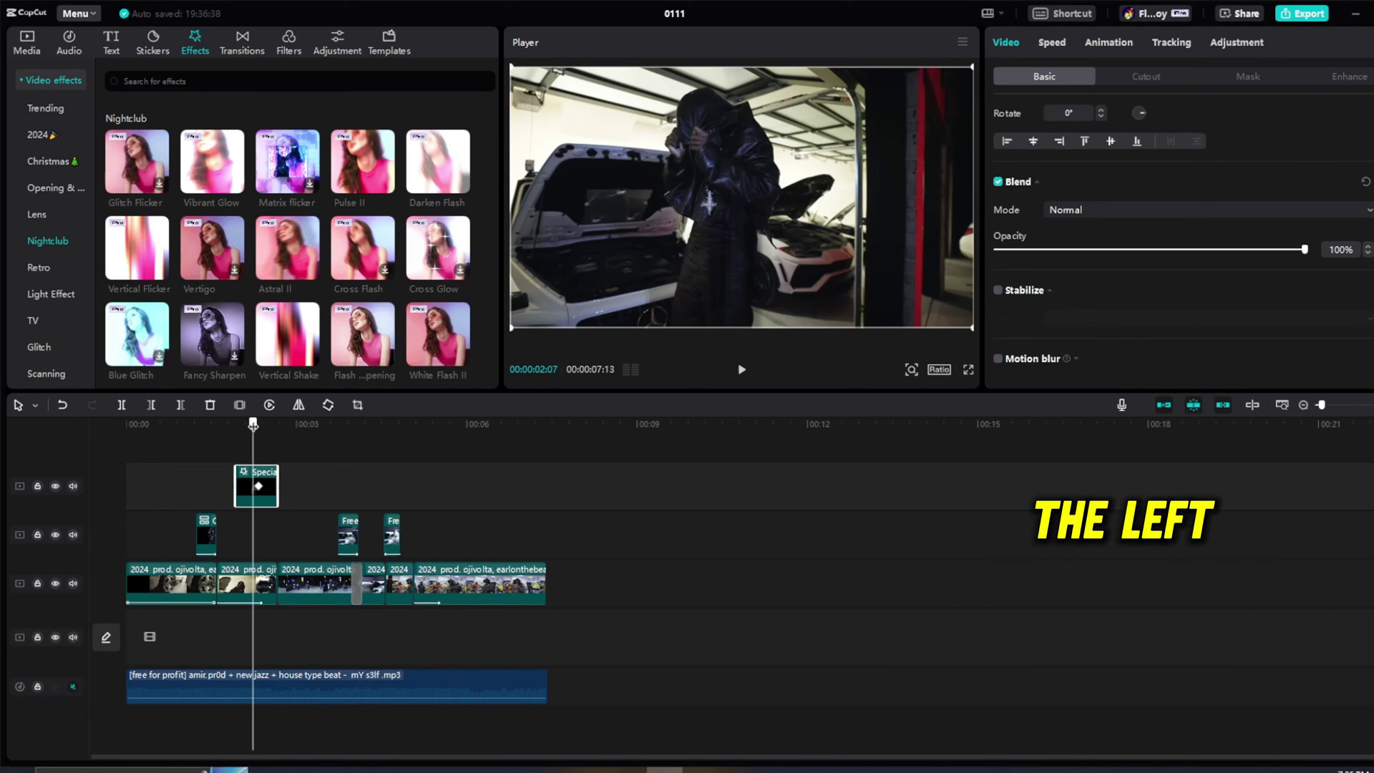
left_click_drag(1305, 250, 1188, 250)
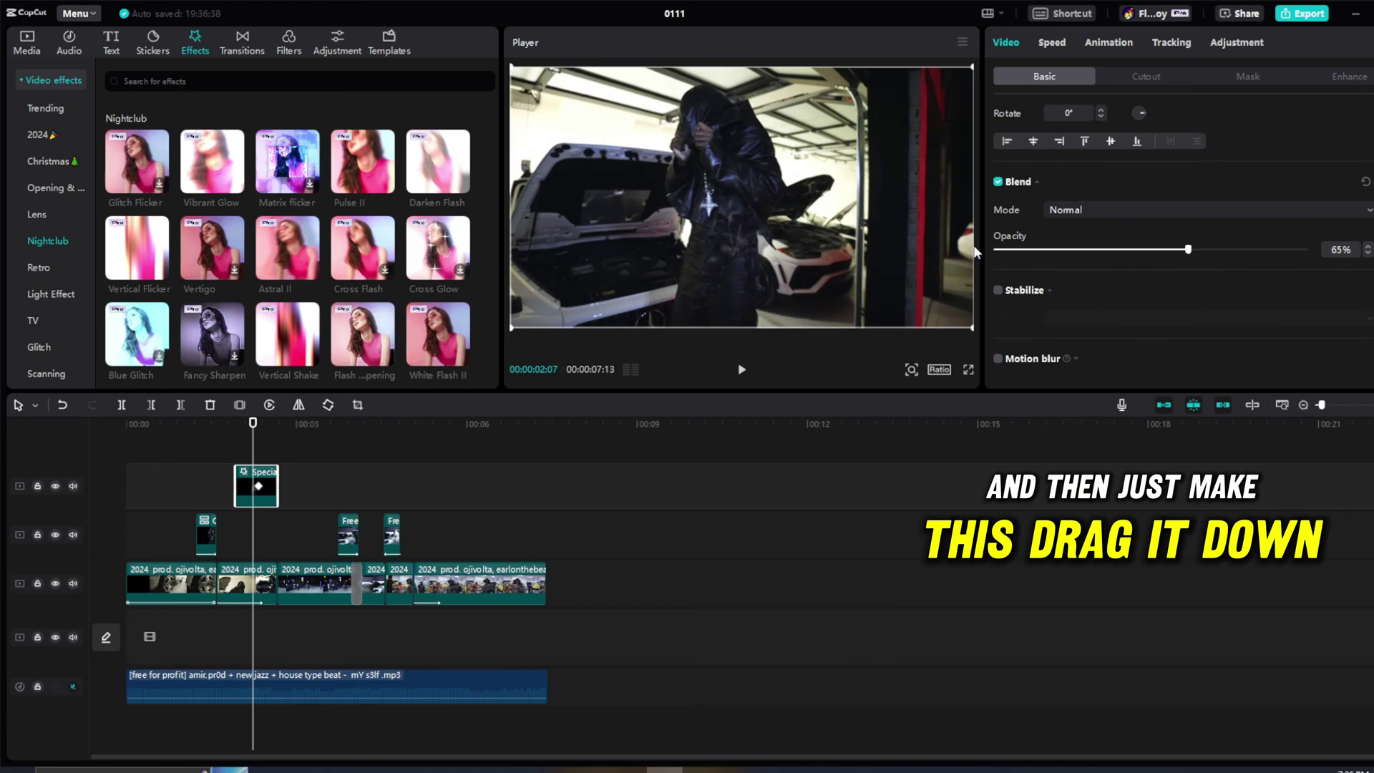
mouse_move(243, 426)
left_mouse_down()
mouse_move(215, 426)
mouse_move(275, 431)
mouse_move(225, 438)
left_mouse_up()
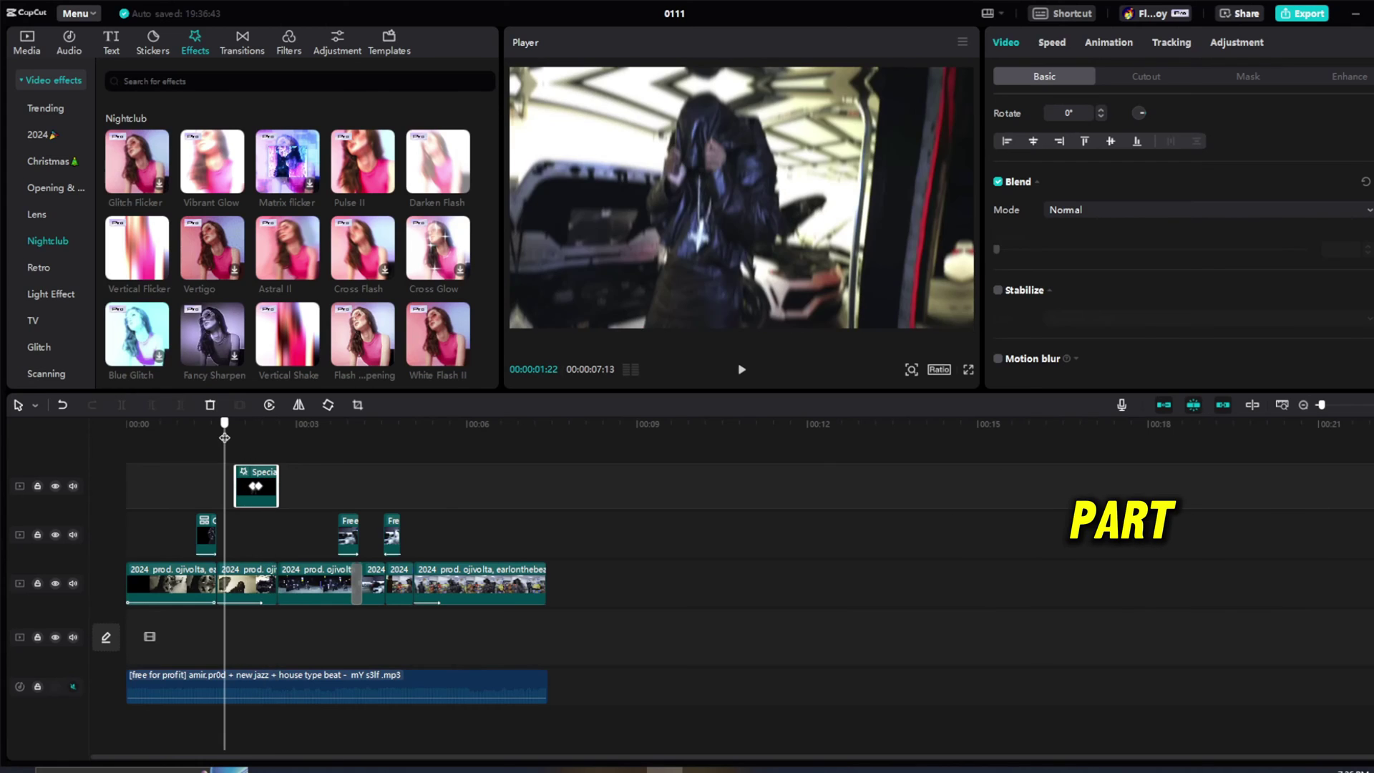
key("space")
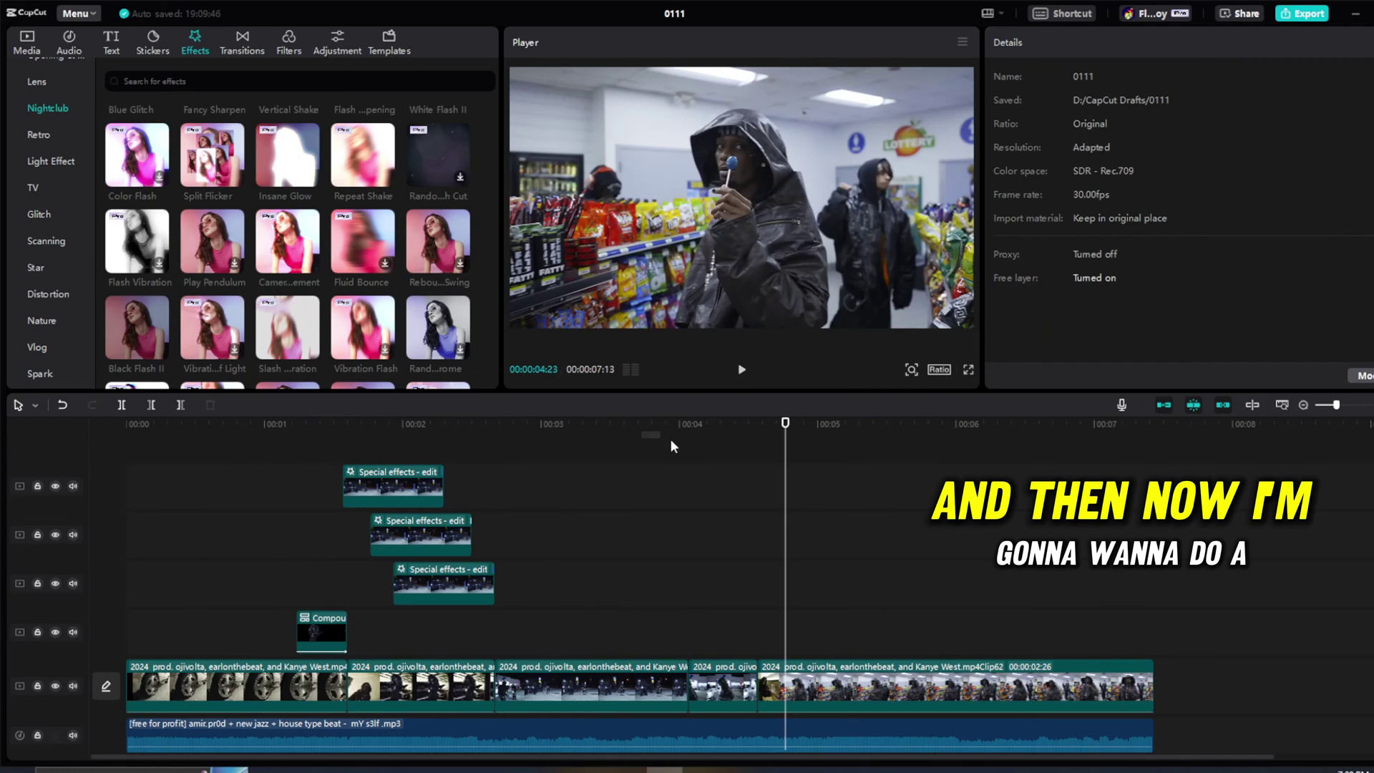
Play back the edit from shortly before the first cutout transition.
left_click(675, 425)
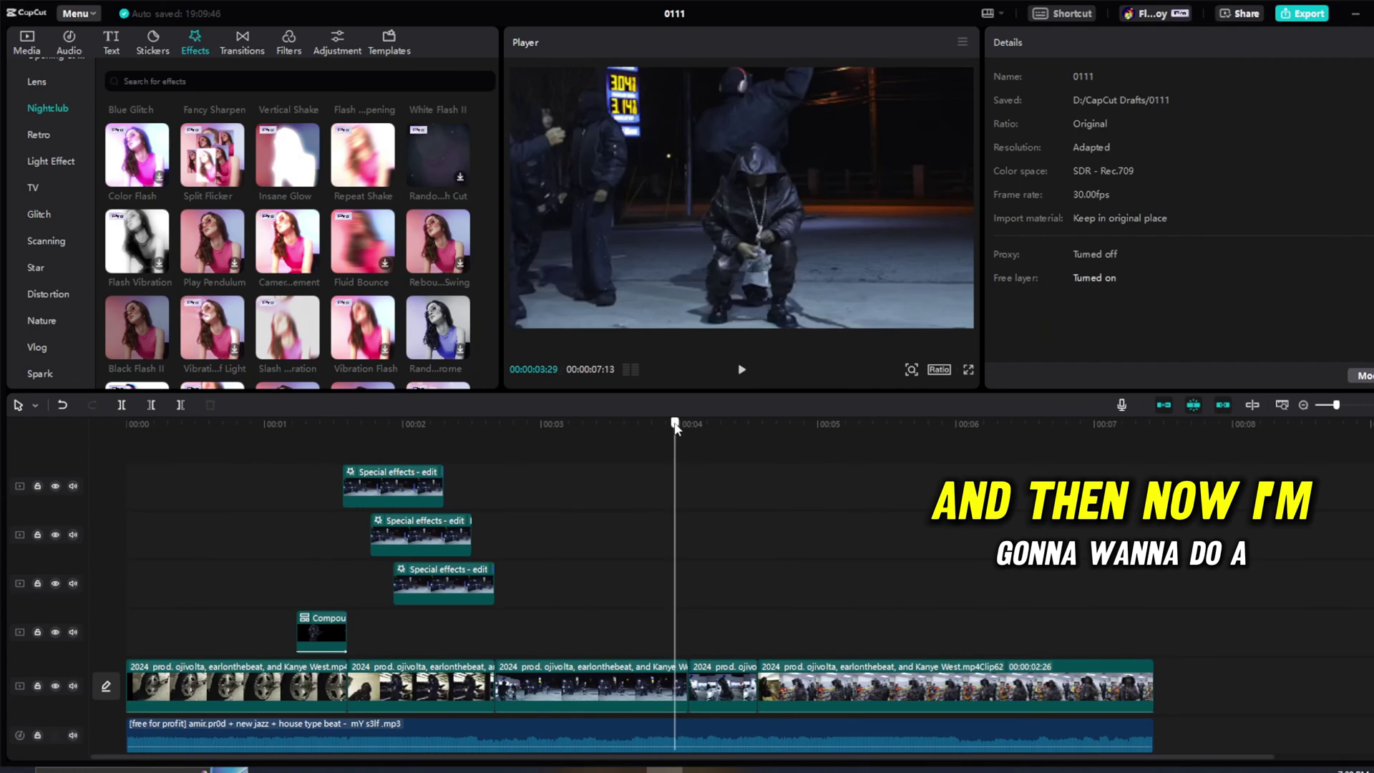
left_click_drag(675, 427, 236, 428)
key("space")
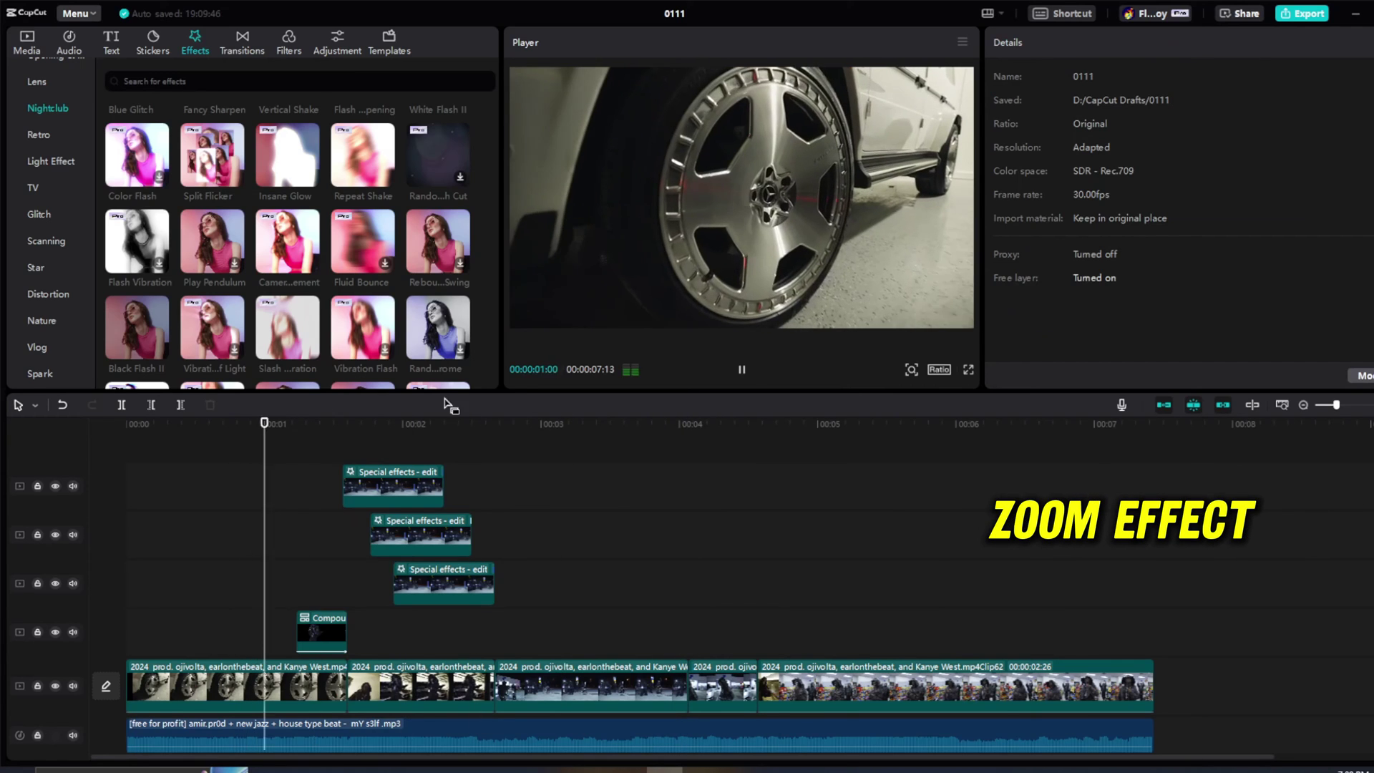
Duplicate the fourth clip onto the track above, starting at 00:00:04:02.
left_click(688, 425)
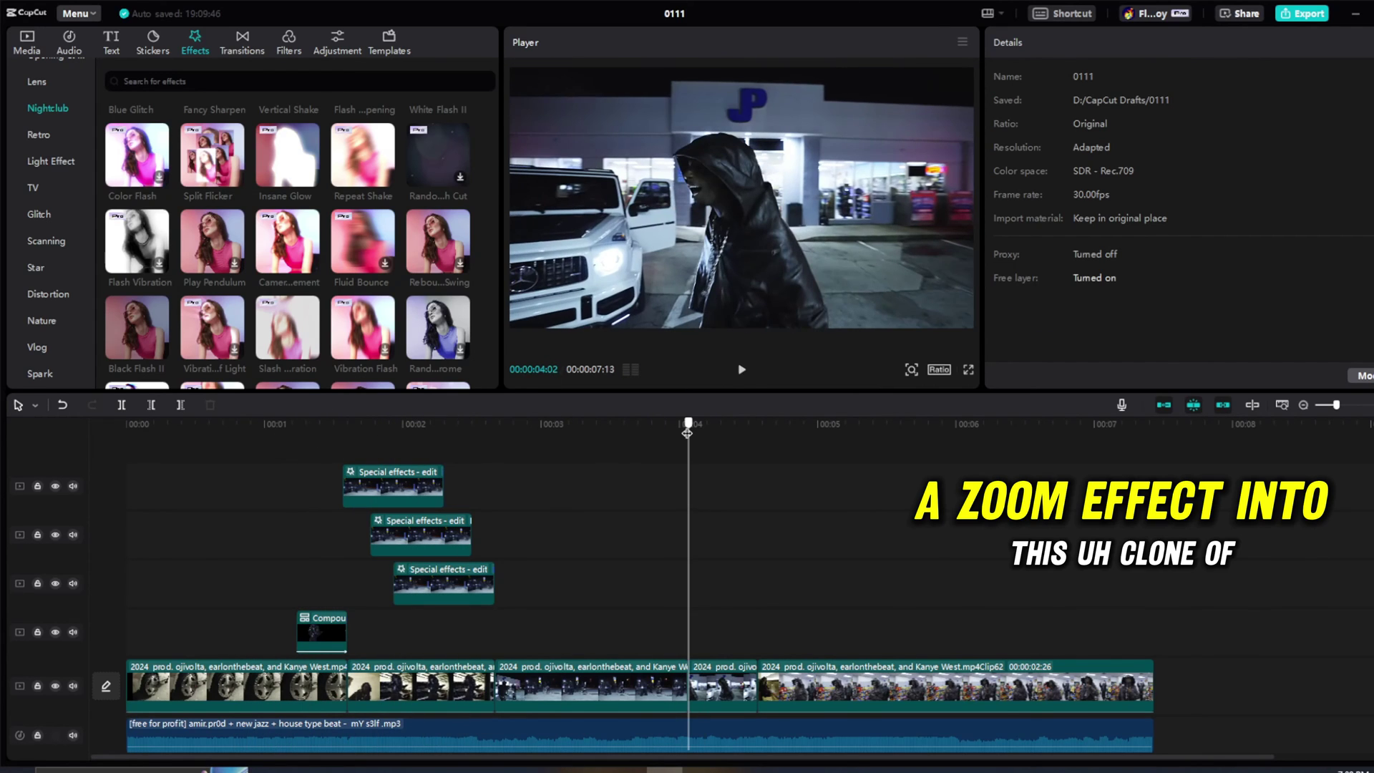
left_click(698, 693)
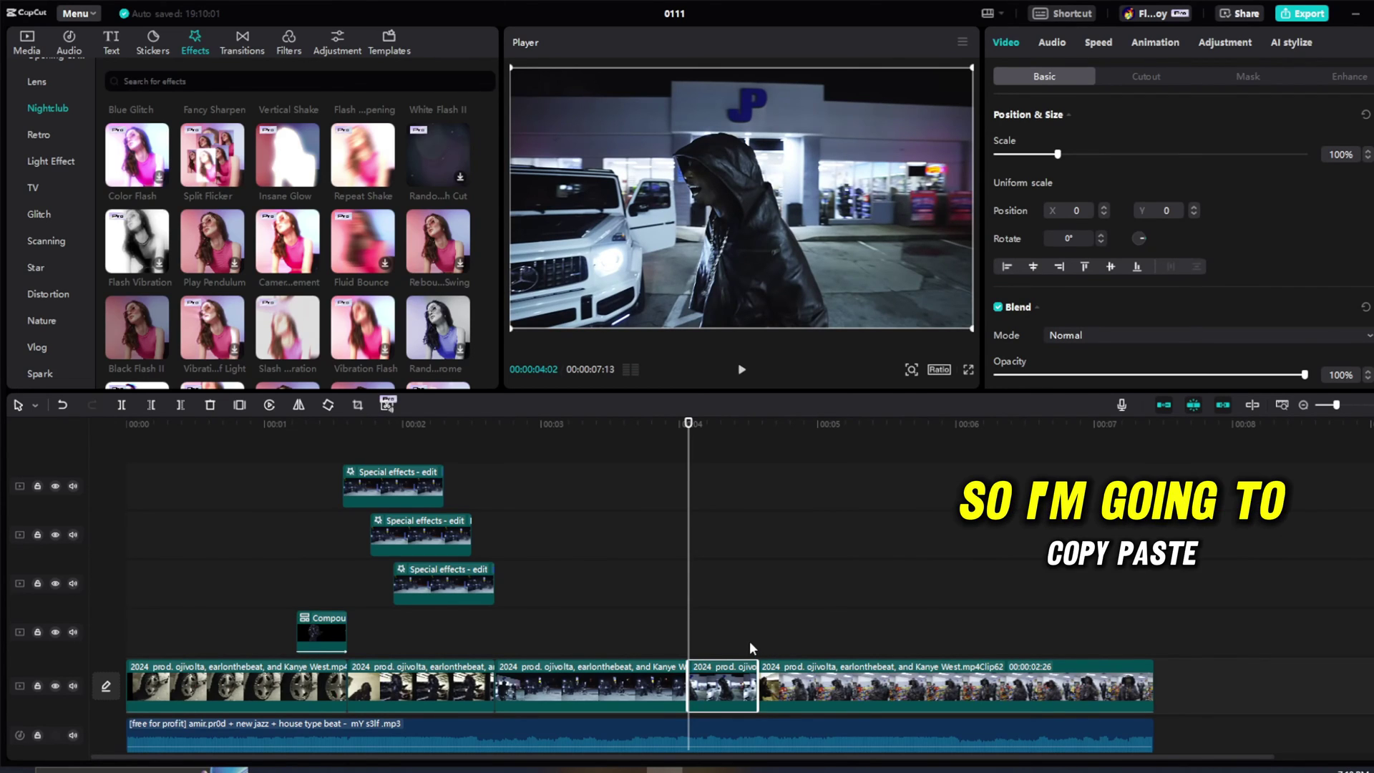
key("ctrl+v")
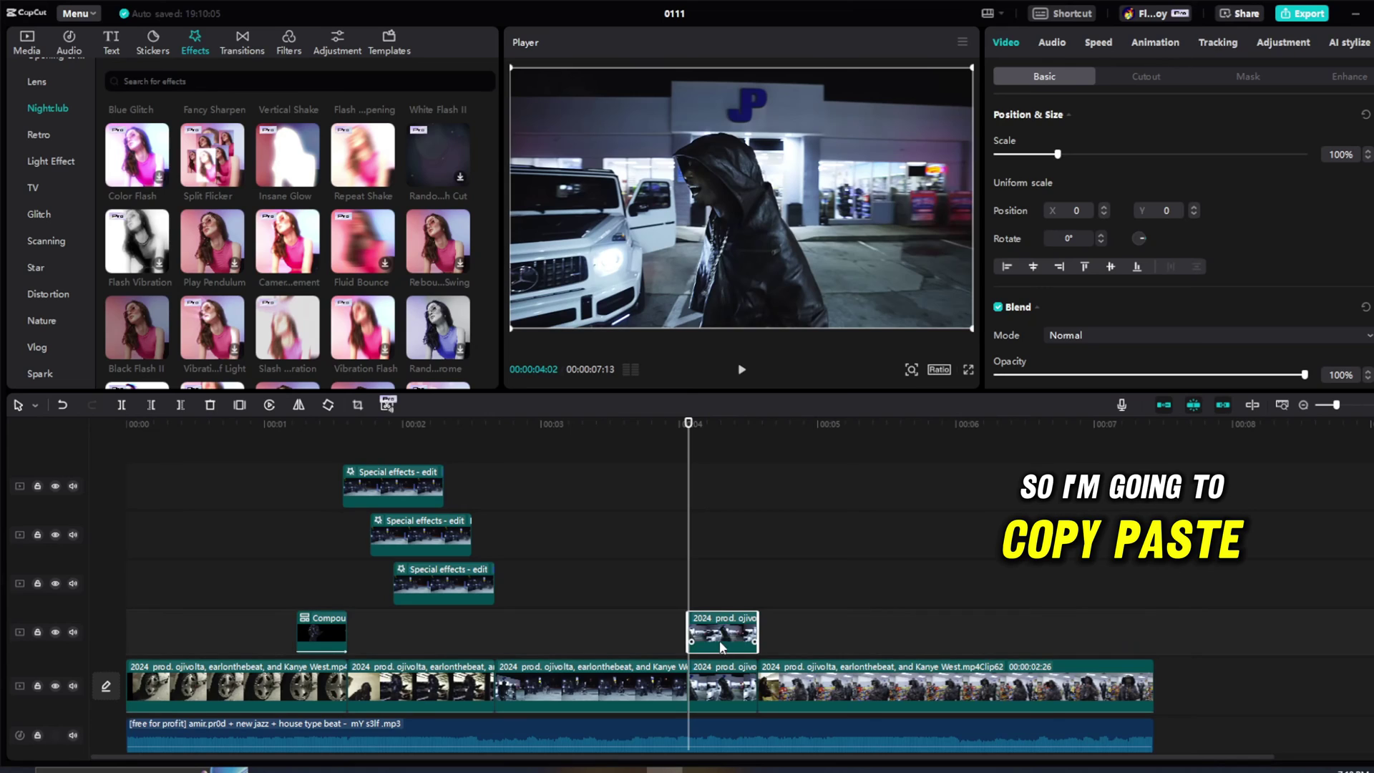
Freeze the duplicated clip's first frame, cut the freeze to 18 frames, and delete the excess freeze and leftover duplicate footage.
left_click(241, 405)
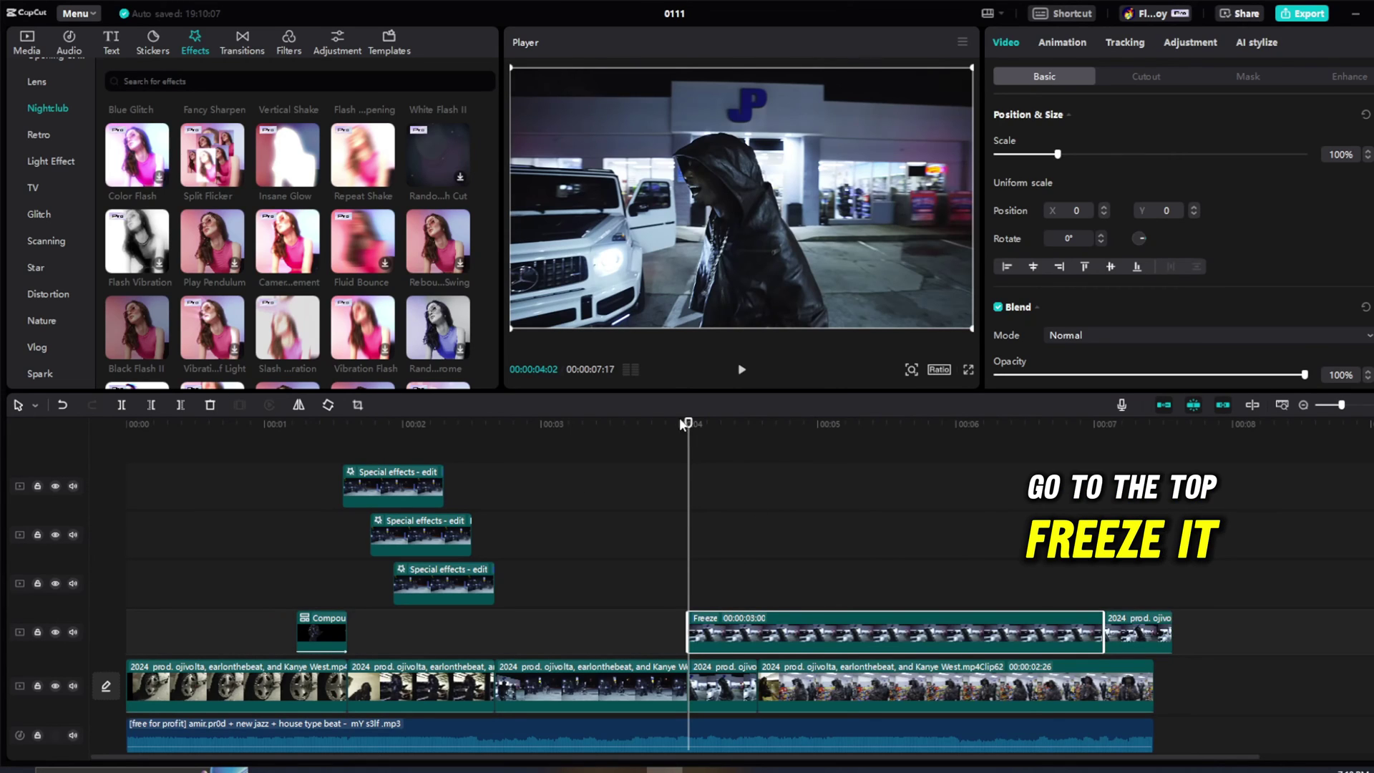
left_click_drag(681, 422, 779, 471)
key("ctrl+b")
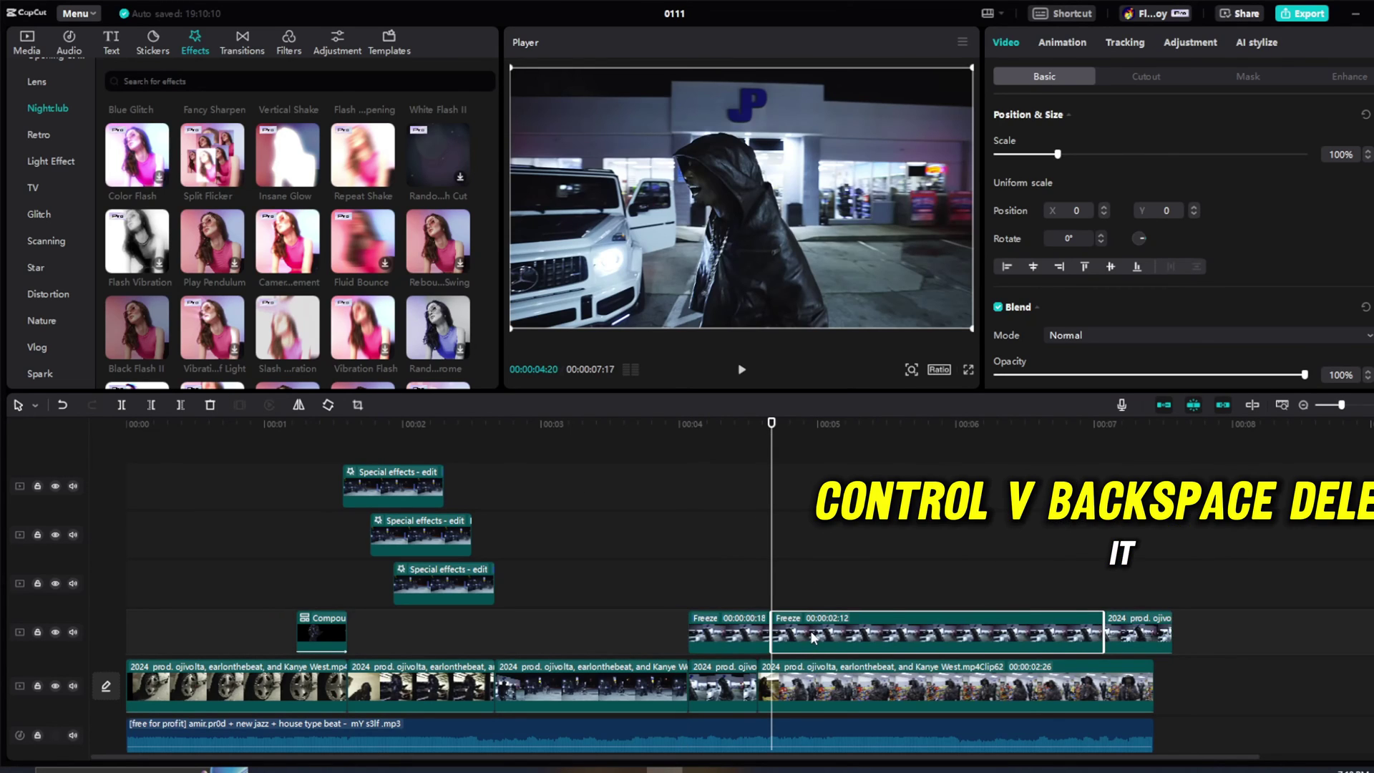
key("BackSpace")
left_click_drag(1058, 544, 1255, 679)
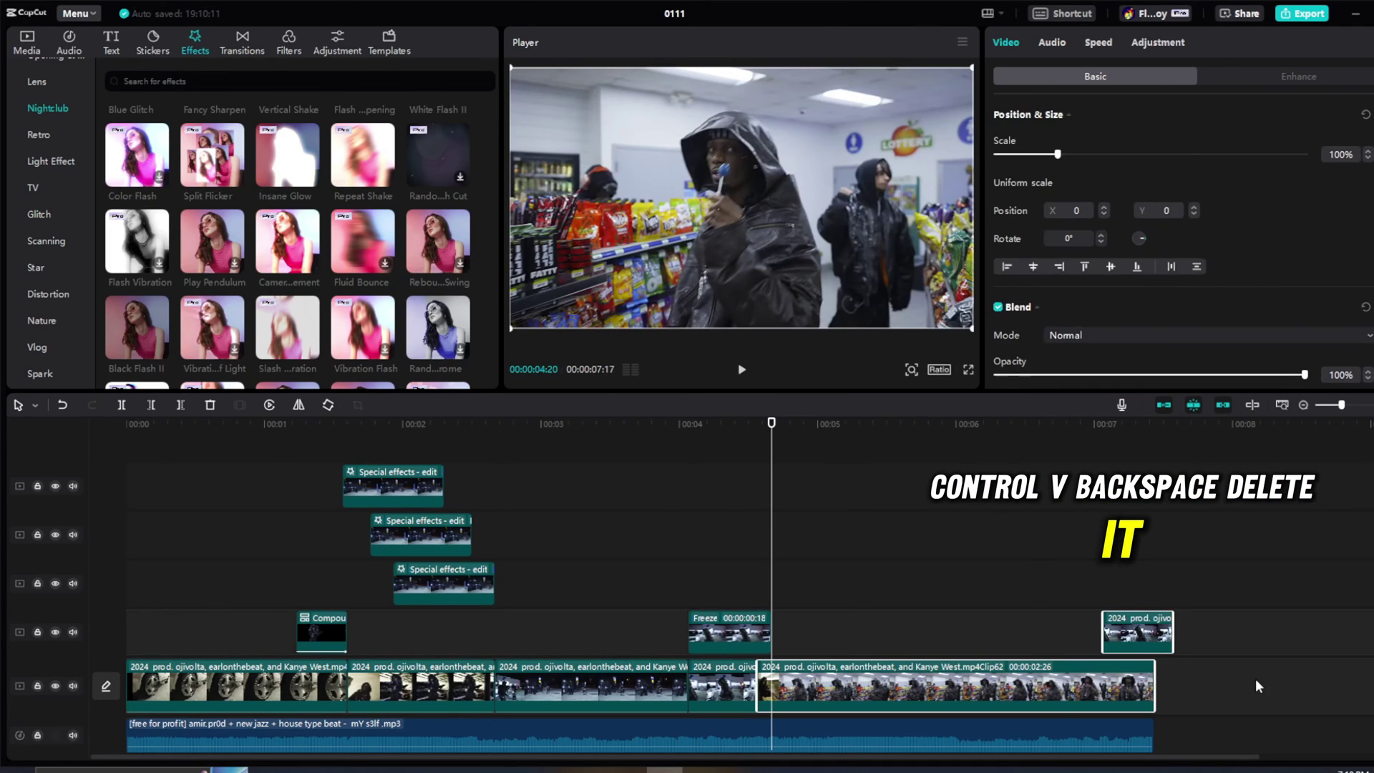
left_click(1136, 631)
key("BackSpace")
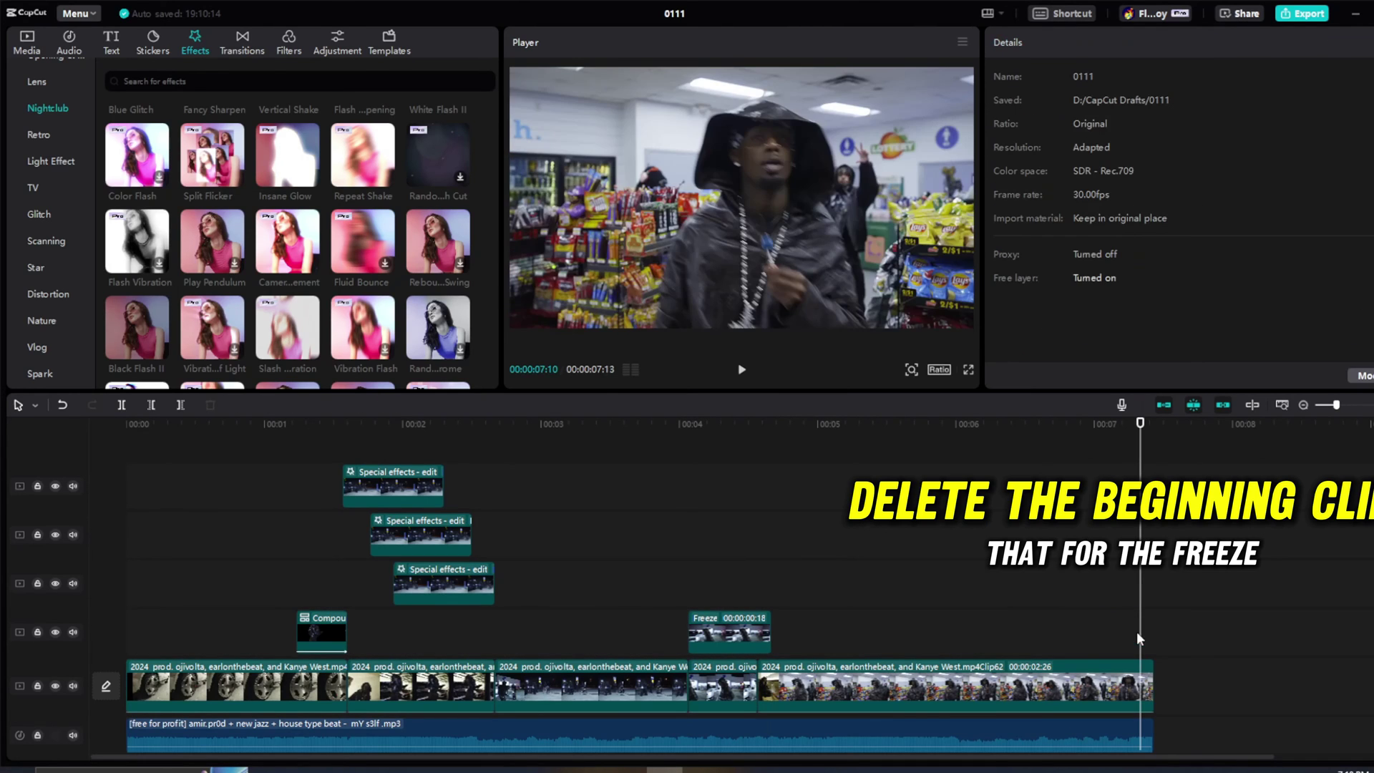
Shorten the freeze frame to 11 frames and place it over the end of the third clip, starting at 00:00:03:21.
left_click_drag(675, 423, 689, 424)
left_click(708, 634)
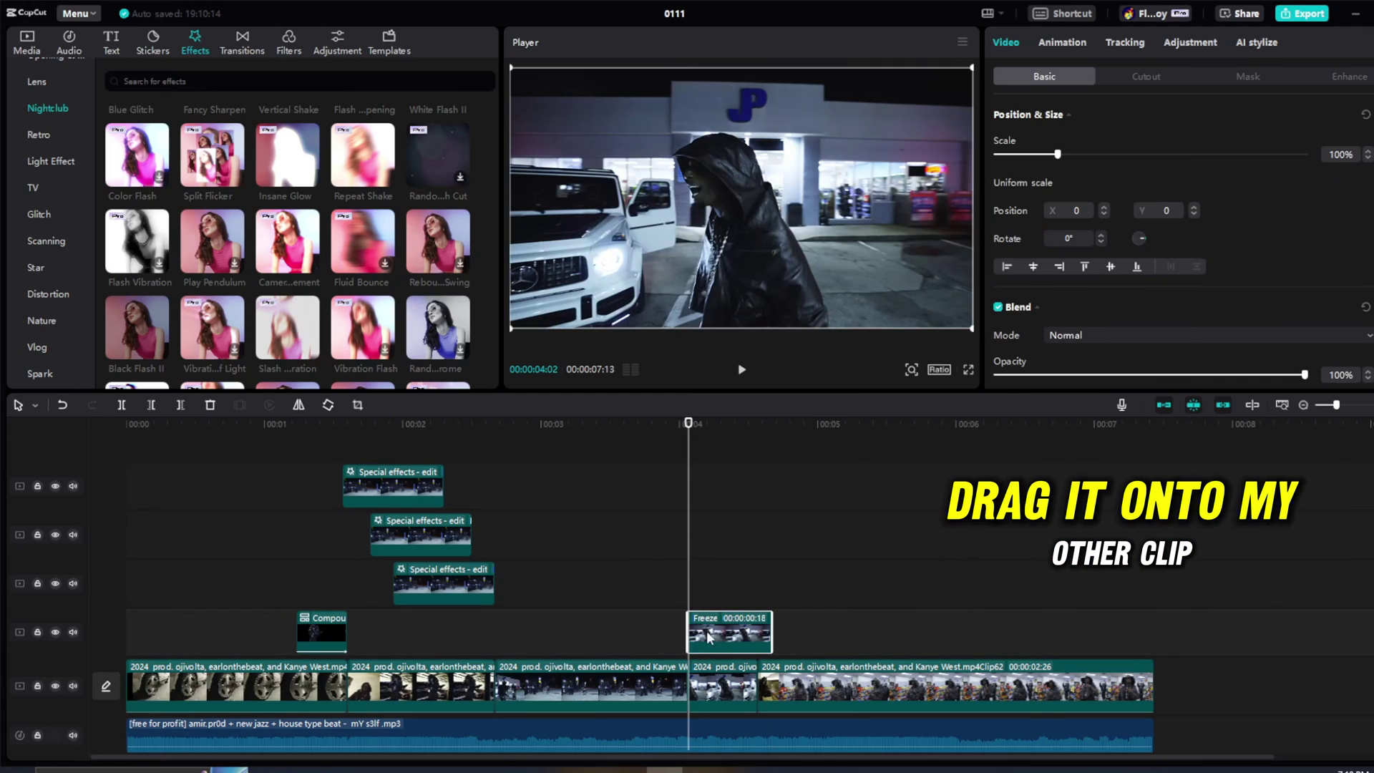
left_click_drag(732, 633, 652, 633)
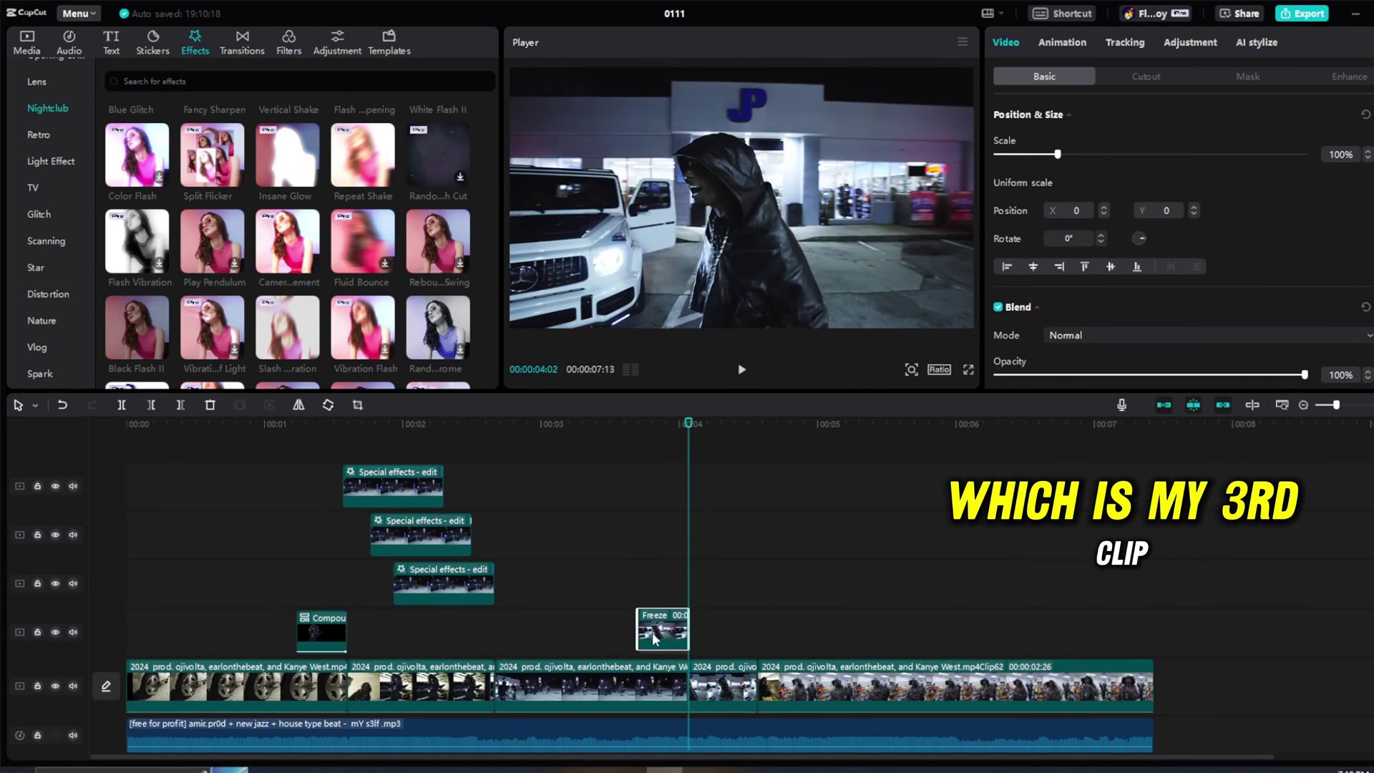
left_click_drag(688, 446, 637, 444)
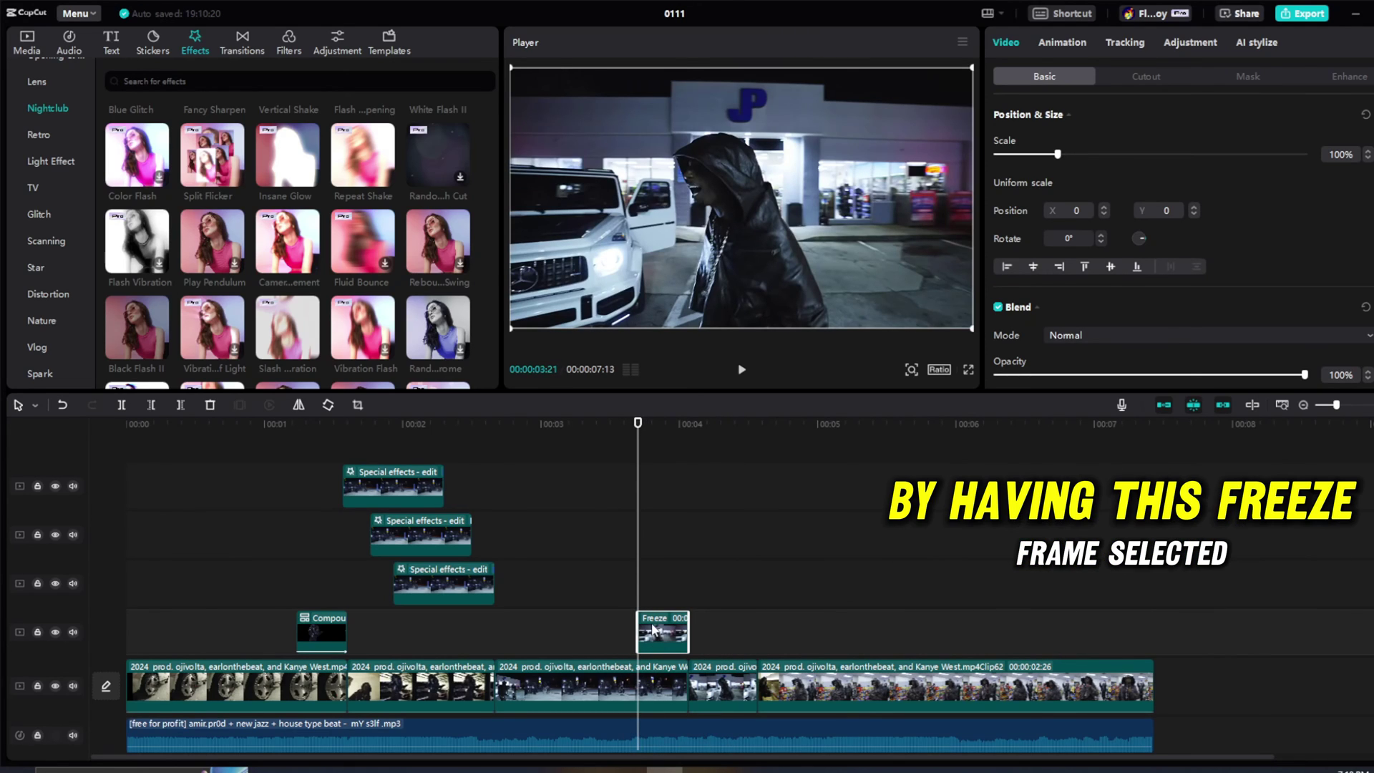
Apply Auto cutout to the freeze frame above the third clip and check the isolated figure.
left_click(1147, 75)
left_click(997, 354)
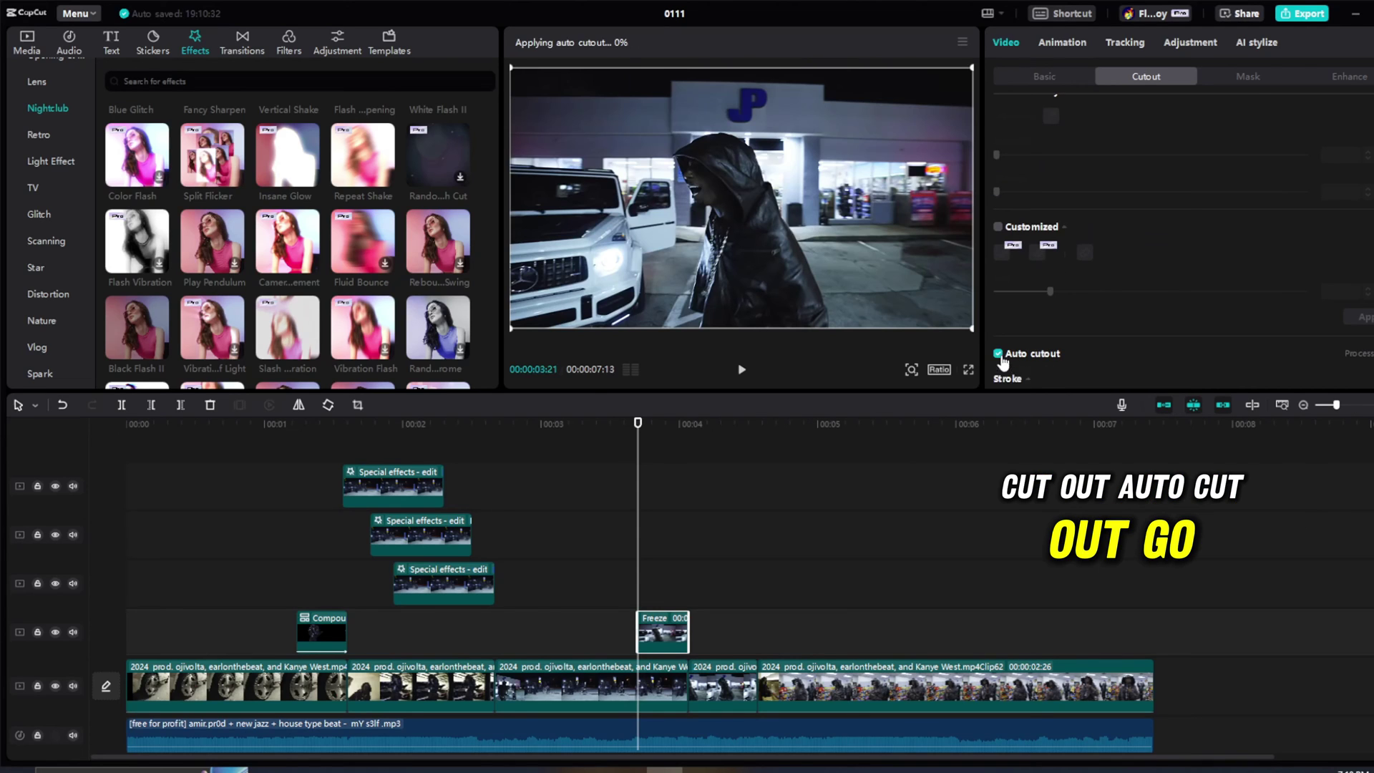
mouse_move(637, 423)
left_mouse_down()
mouse_move(613, 430)
mouse_move(707, 429)
left_mouse_up()
left_click(651, 424)
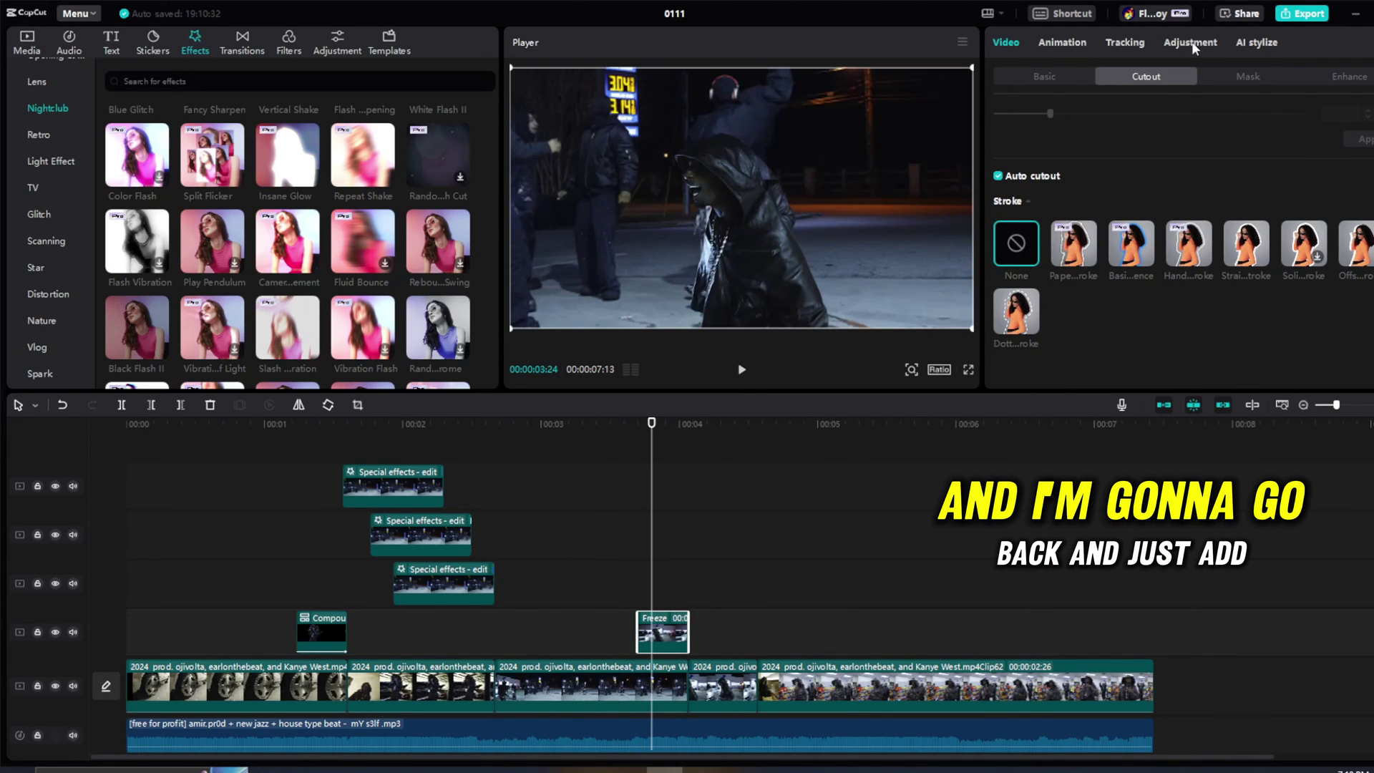
Give the cutout freeze frame the Fall In entrance animation with a 0.4 s duration and preview the transition.
left_click(1063, 76)
left_click(1062, 42)
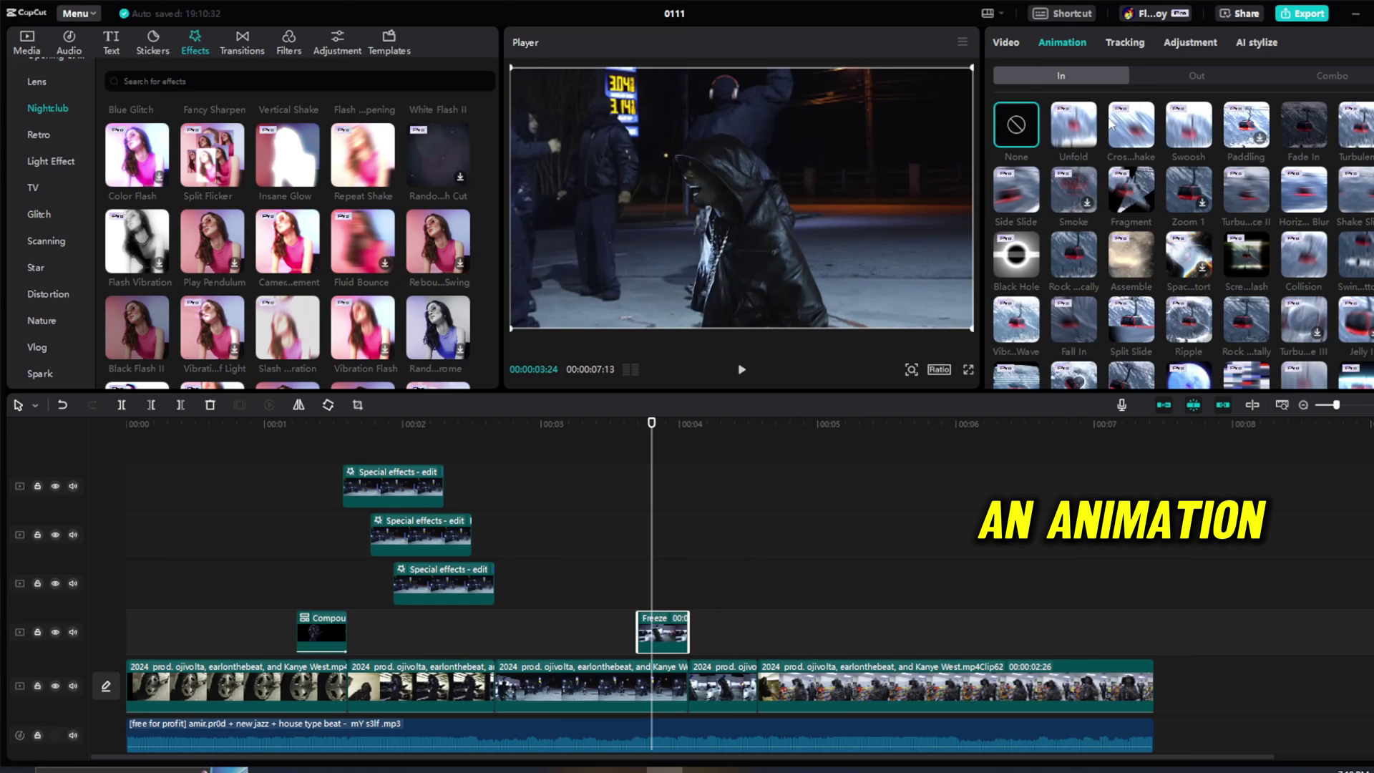
mouse_move(651, 422)
left_mouse_down()
mouse_move(613, 419)
mouse_move(706, 415)
mouse_move(647, 415)
left_mouse_up()
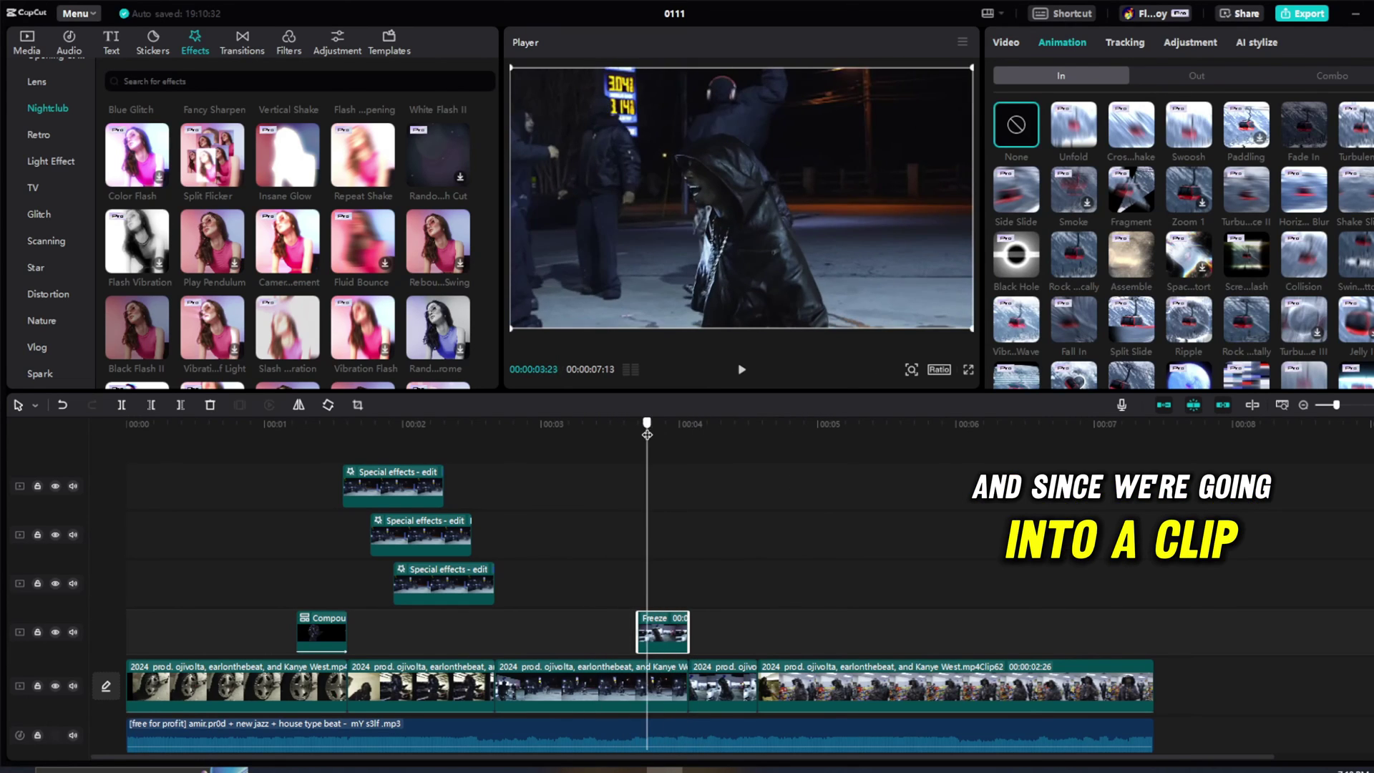
left_click(1073, 325)
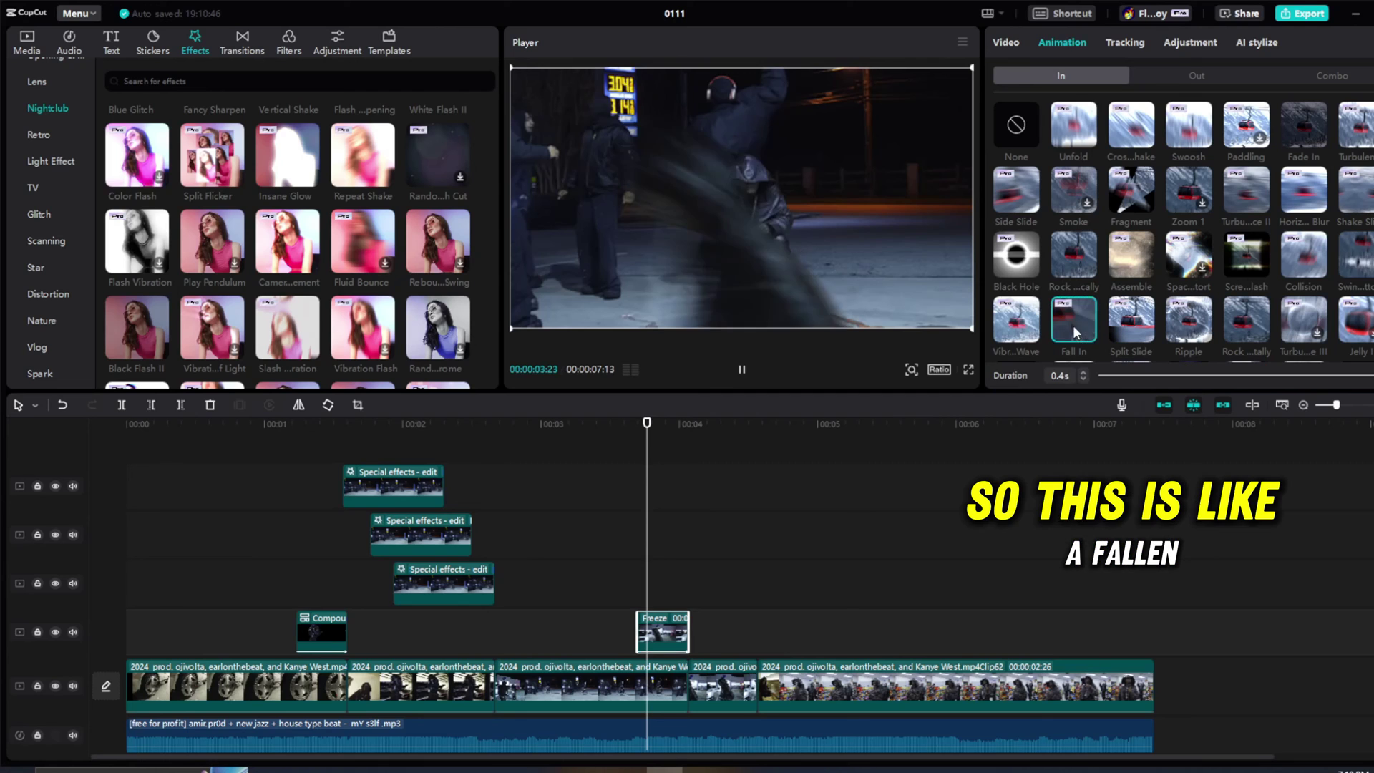
left_click(591, 425)
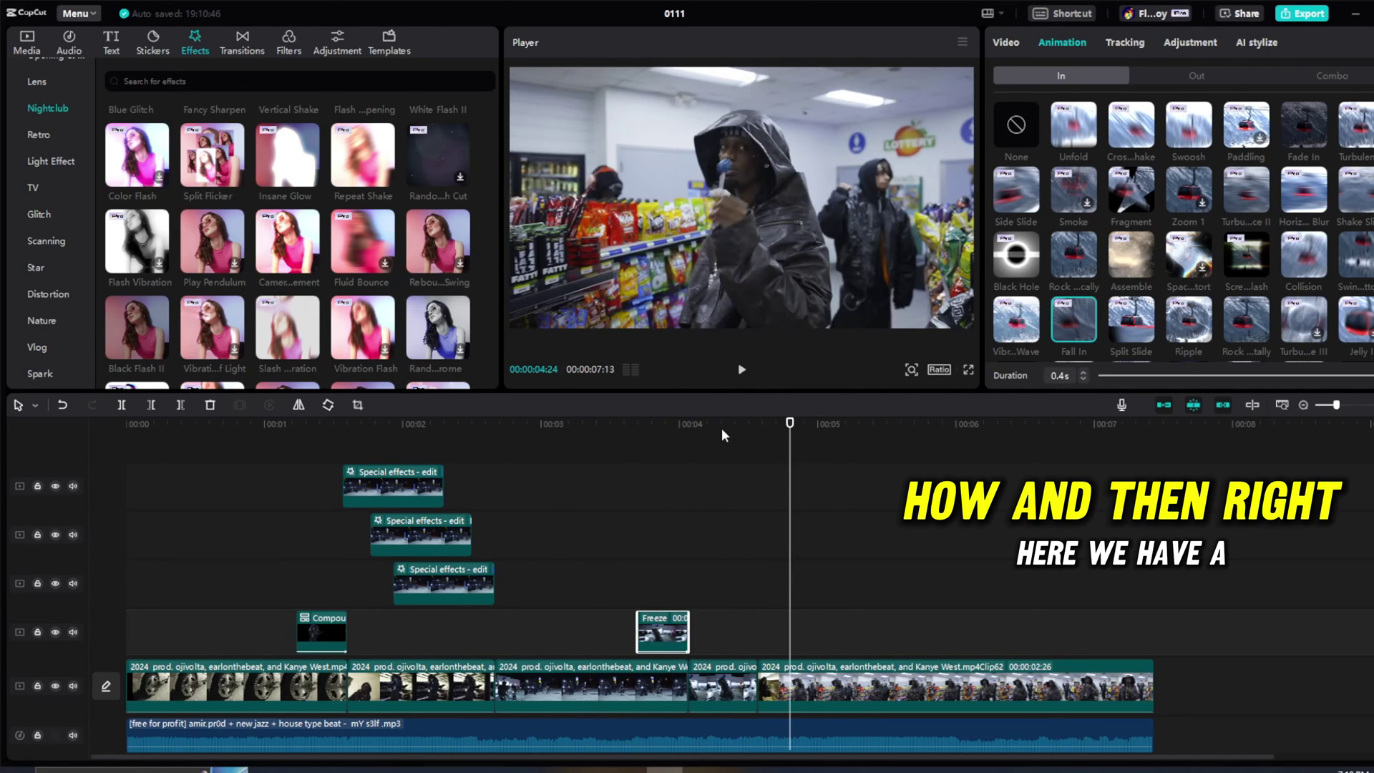
Trim the start of the fifth clip so it lasts 00:00:02:25, right after the fourth clip.
left_click_drag(685, 434, 763, 436)
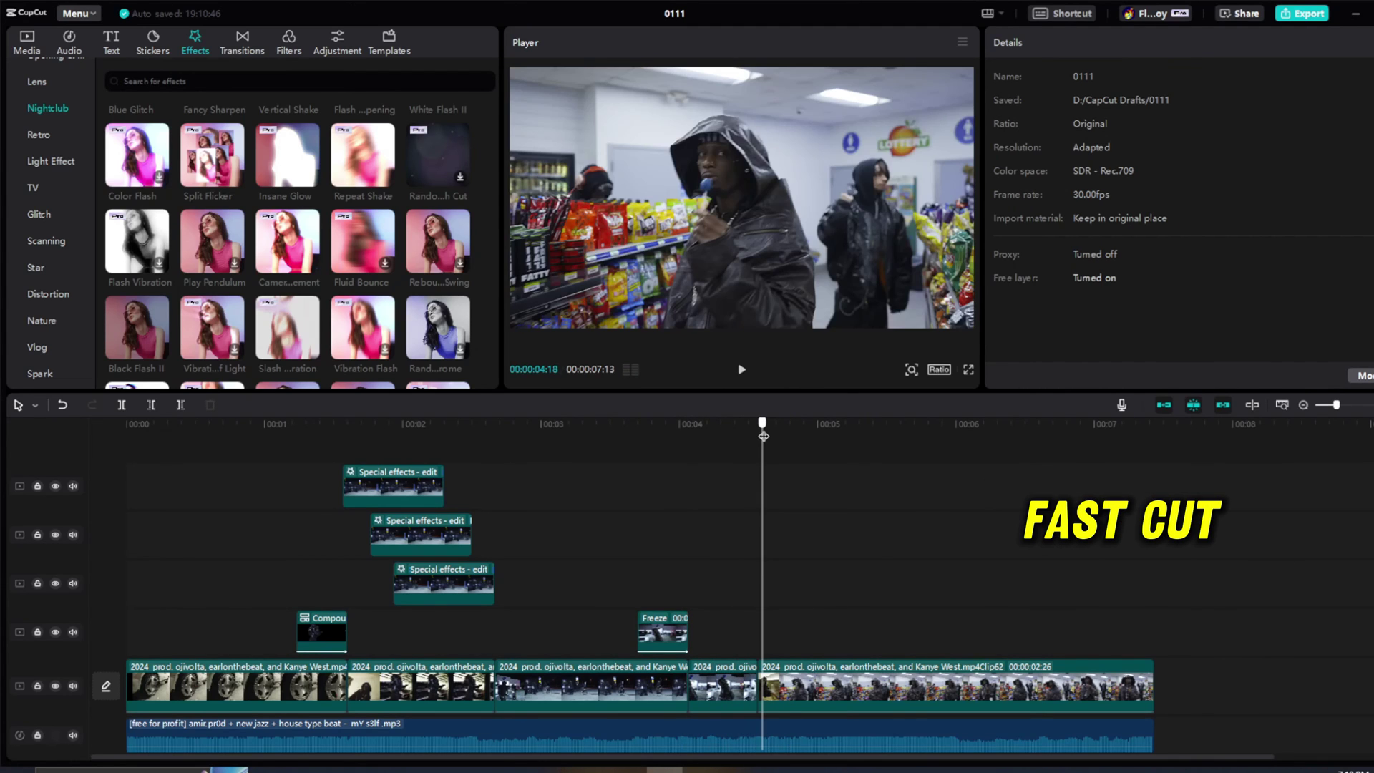
scroll(755, 689, "up", 5)
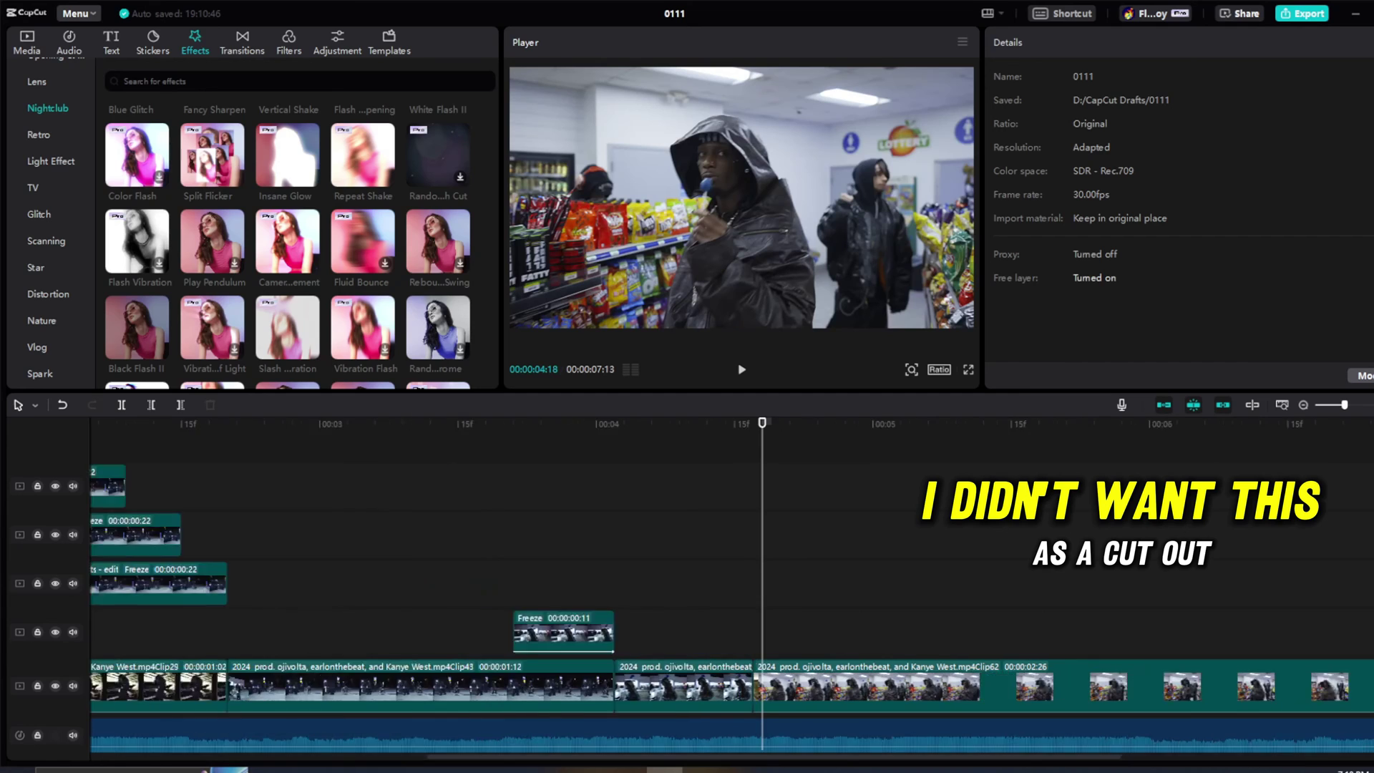
left_click_drag(728, 675, 775, 675)
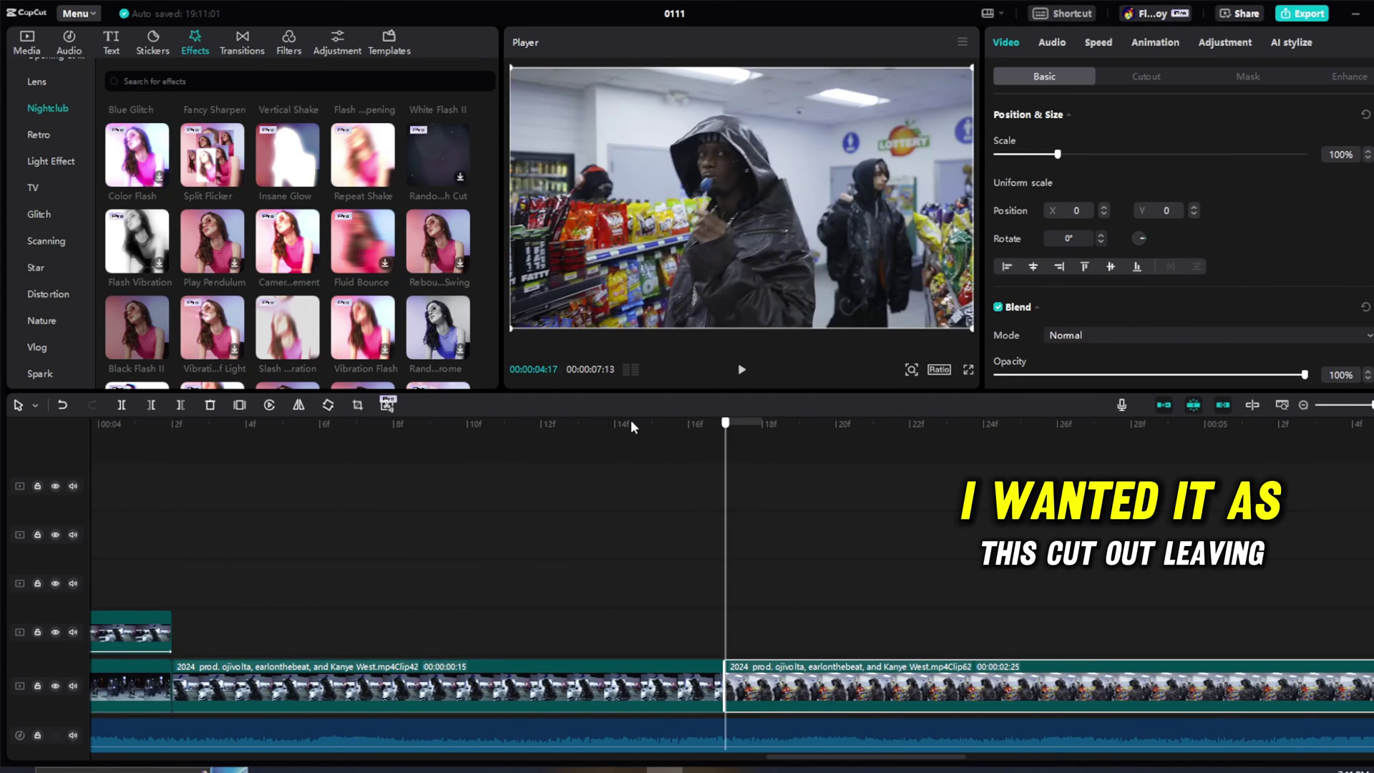
Duplicate the fourth clip onto the track above and align the copy exactly over the original, starting at 00:00:04:02.
left_click_drag(630, 422, 541, 490)
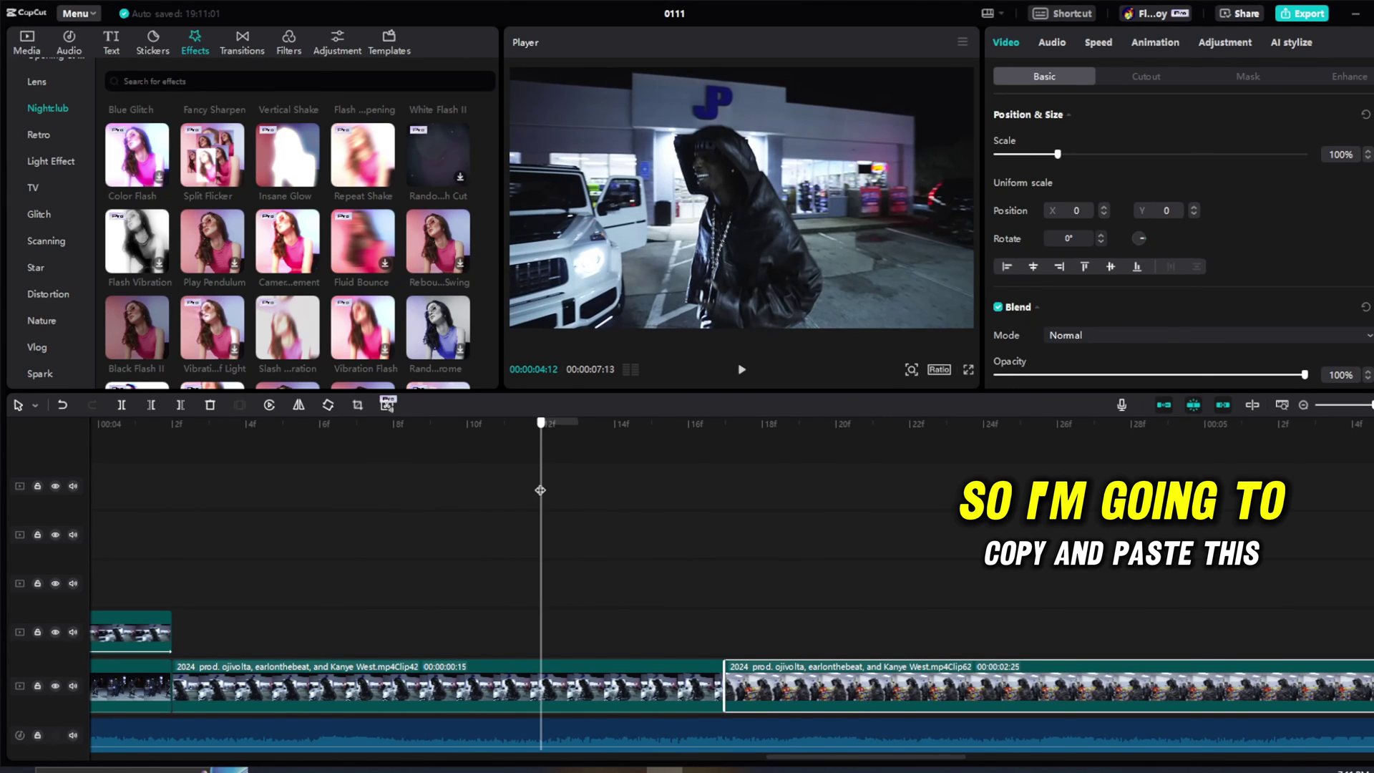
left_click(604, 699)
left_click_drag(556, 422, 587, 424)
key("ctrl+c")
key("ctrl+v")
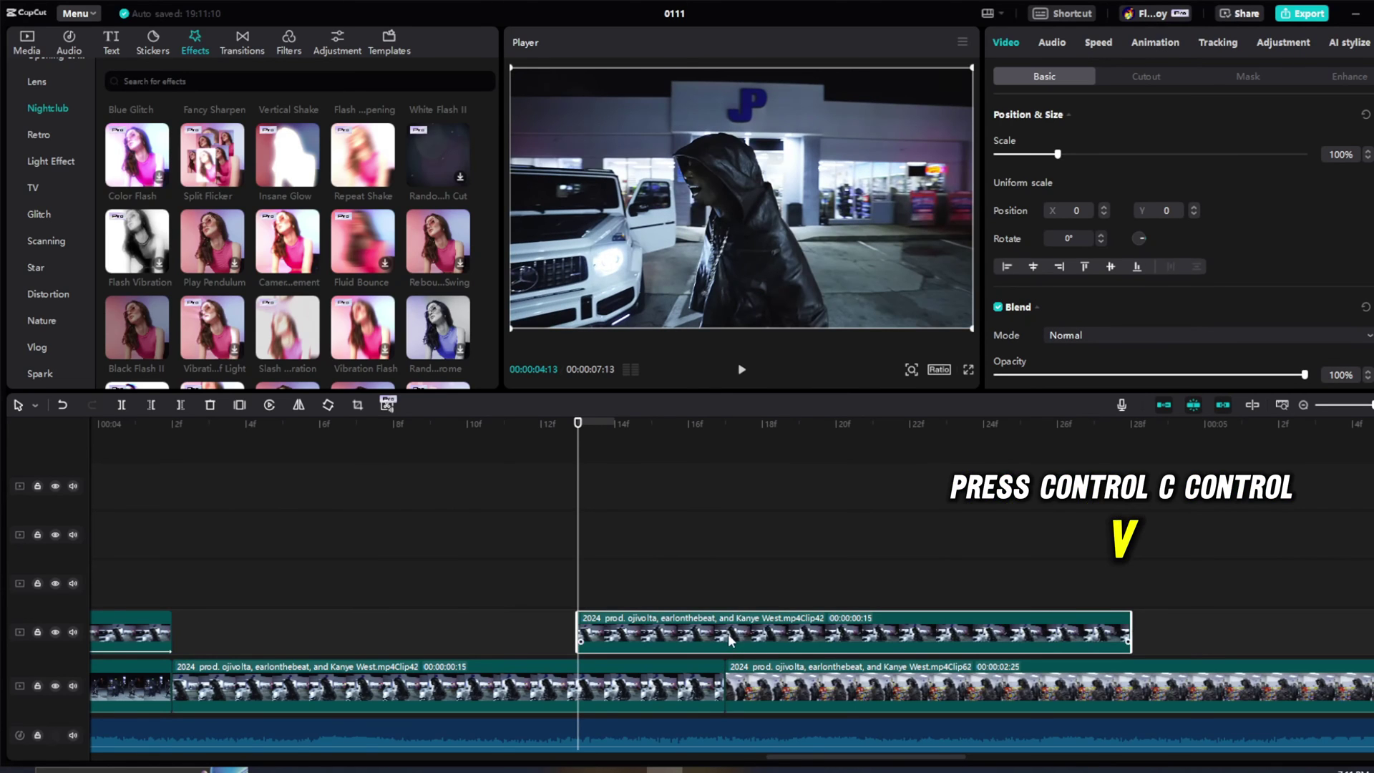
left_click_drag(728, 633, 332, 635)
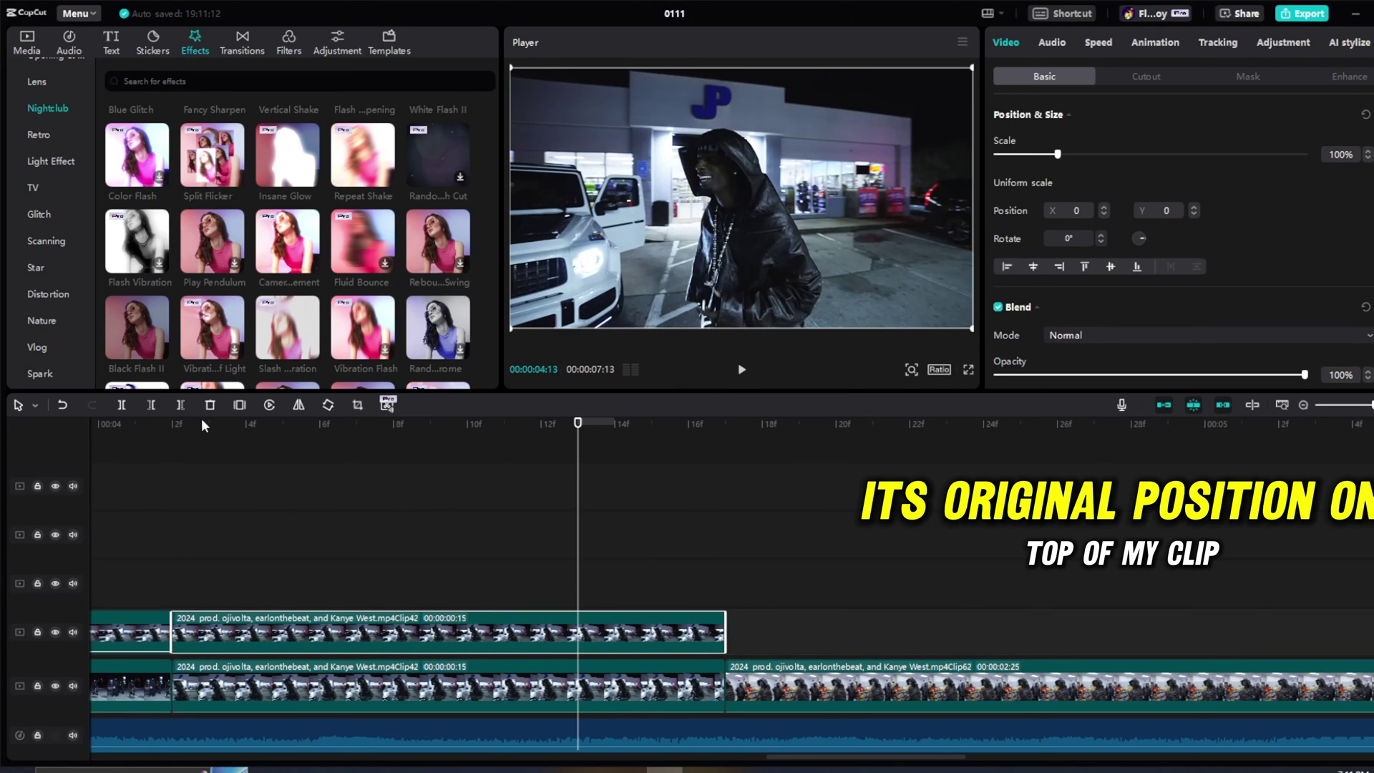
Freeze the duplicated fourth clip at 00:00:04:16, one frame before its end, and delete the footage before the freeze.
left_click_drag(143, 424, 725, 442)
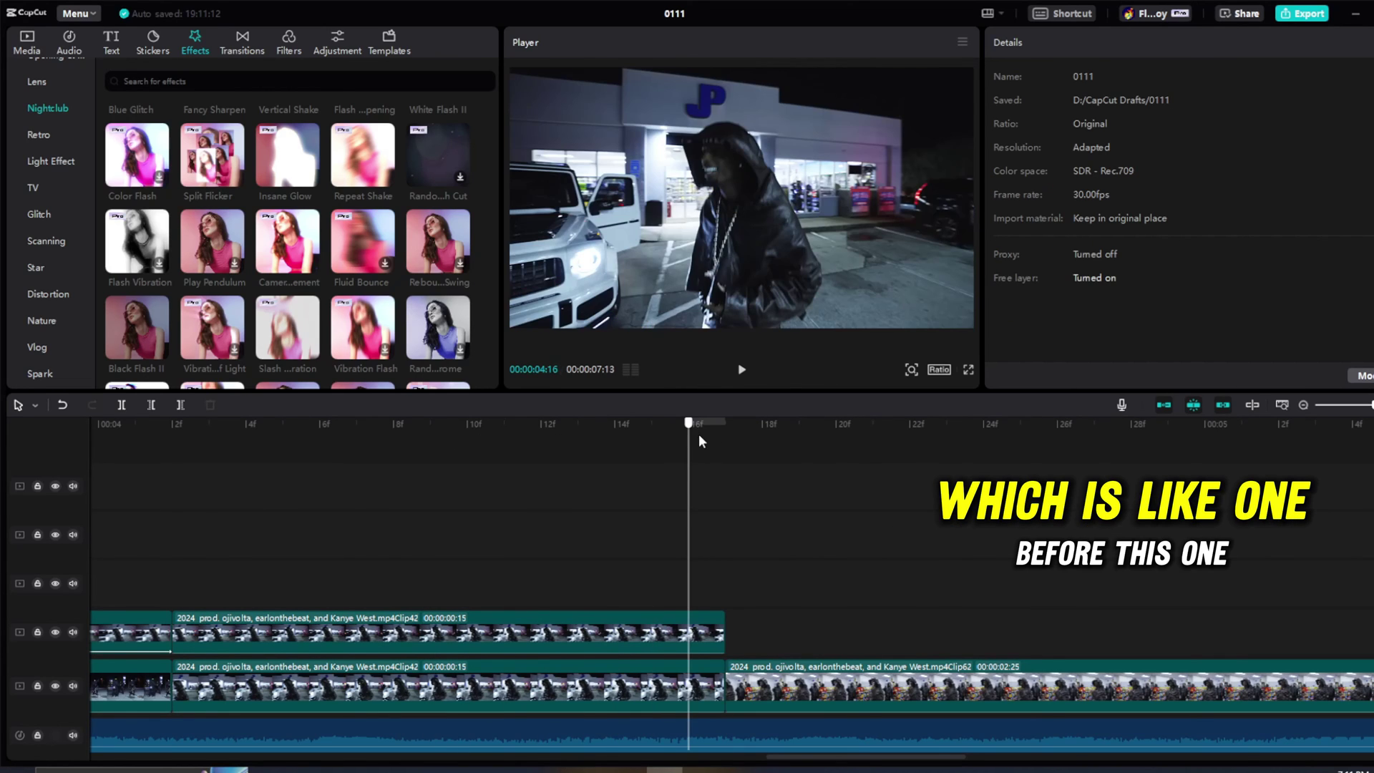
left_click(680, 627)
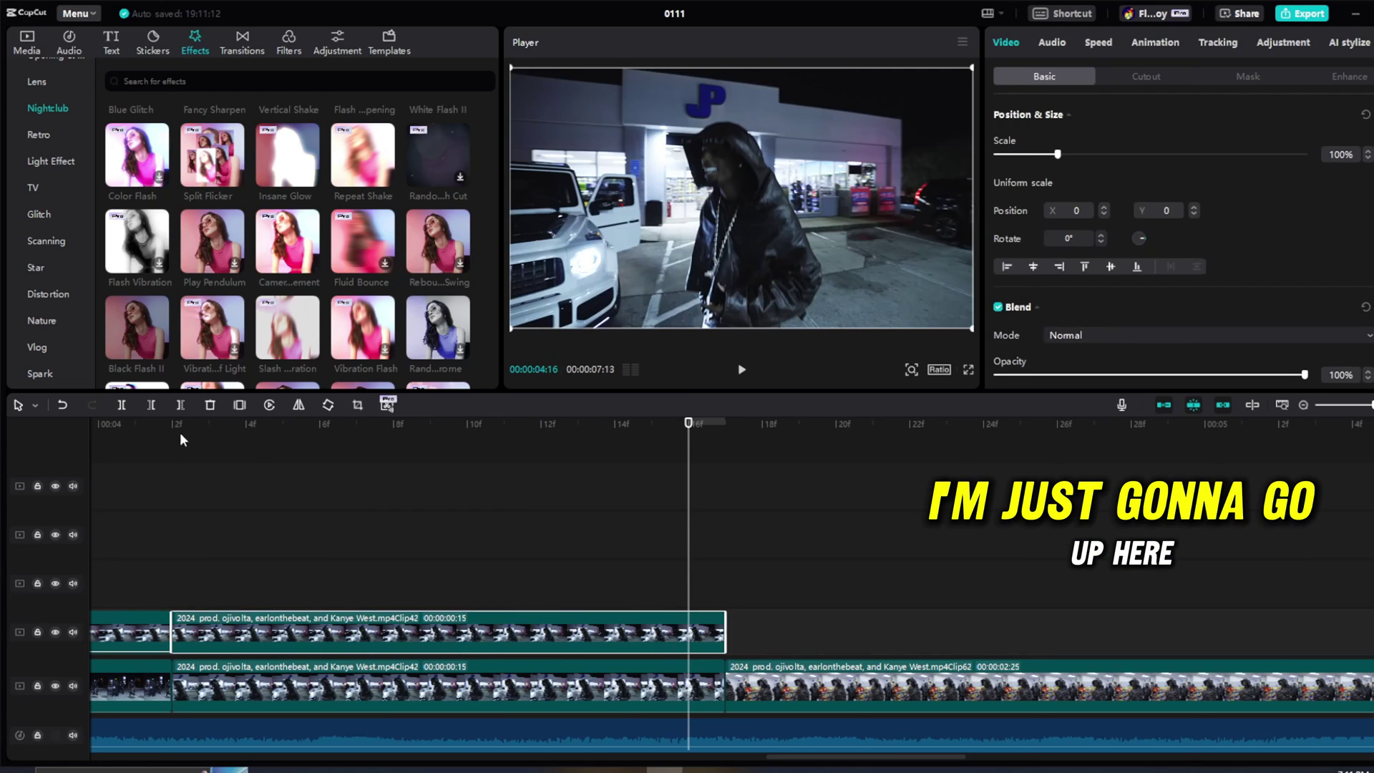
left_click(242, 405)
key("Delete")
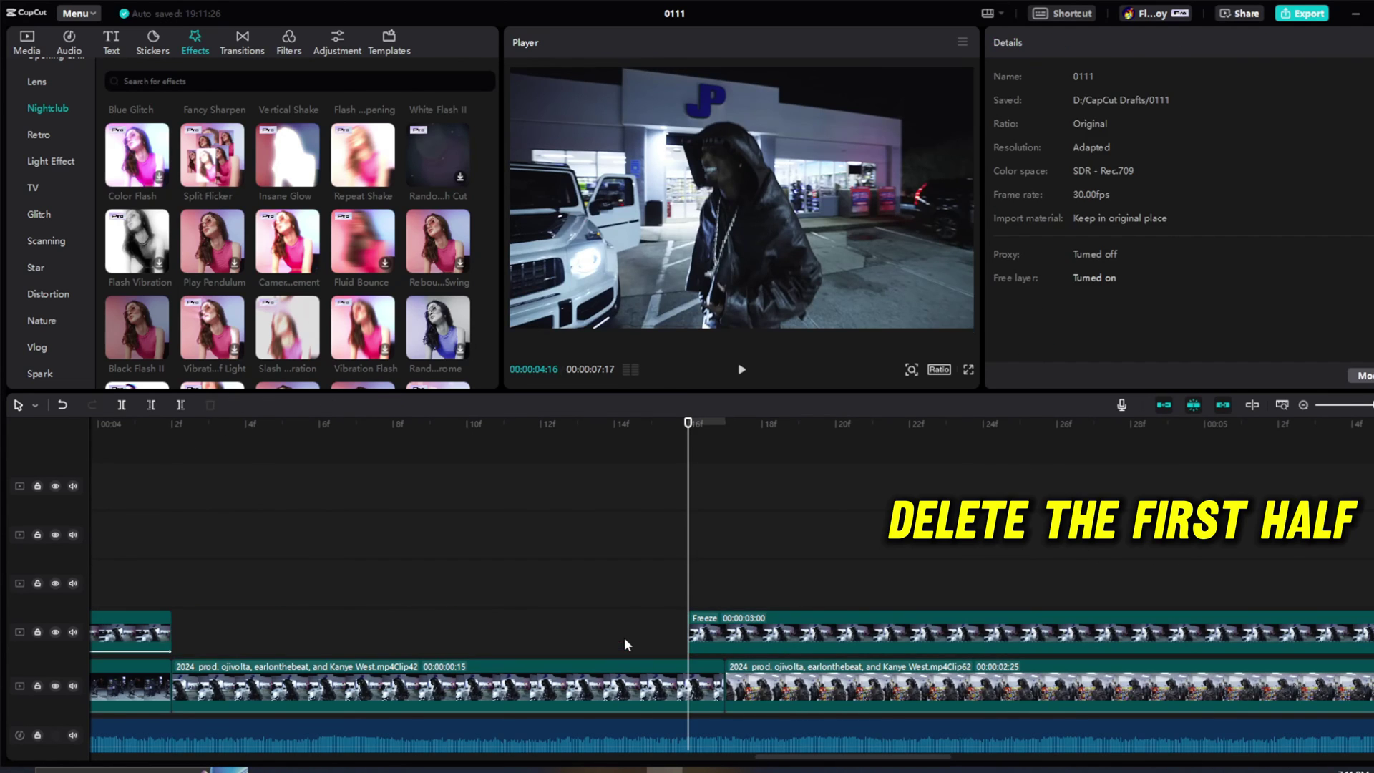
left_click_drag(688, 424, 958, 423)
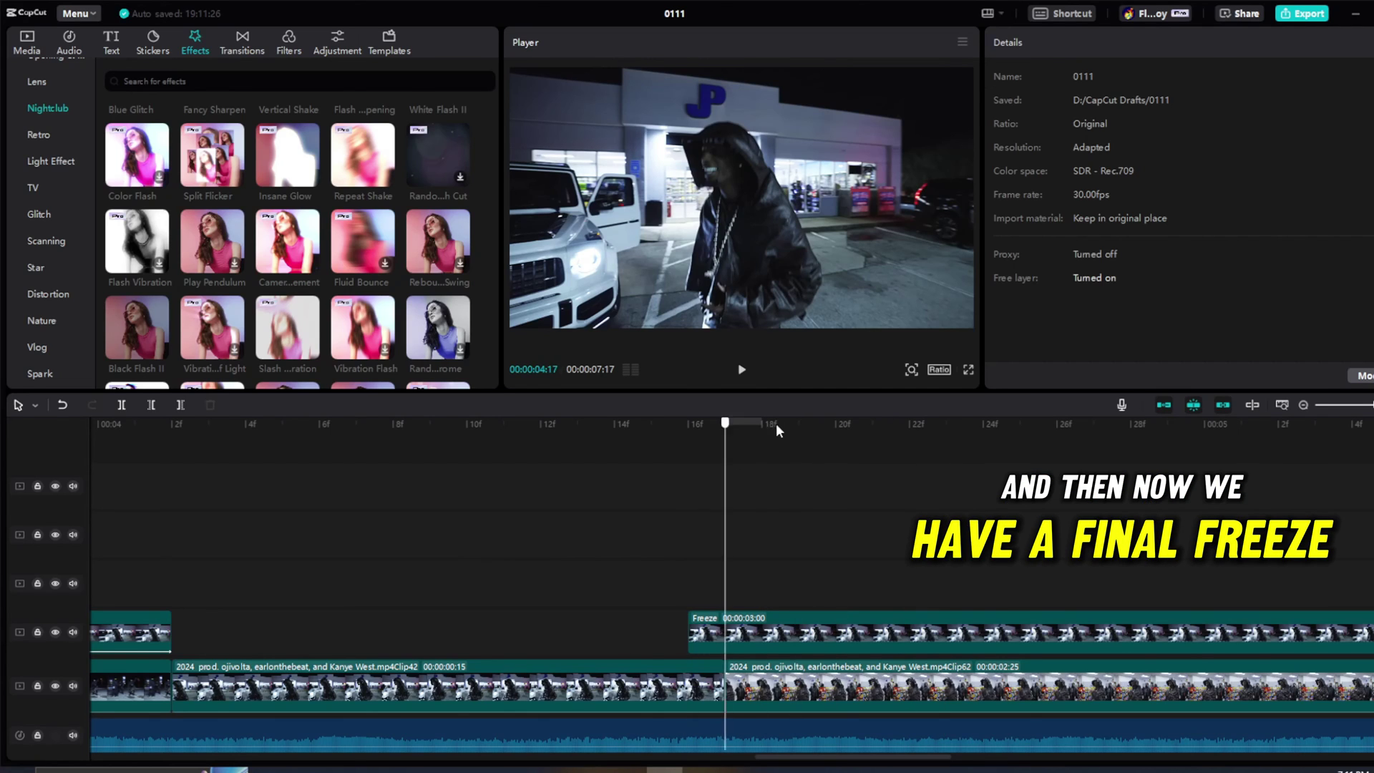
left_click_drag(730, 429, 685, 434)
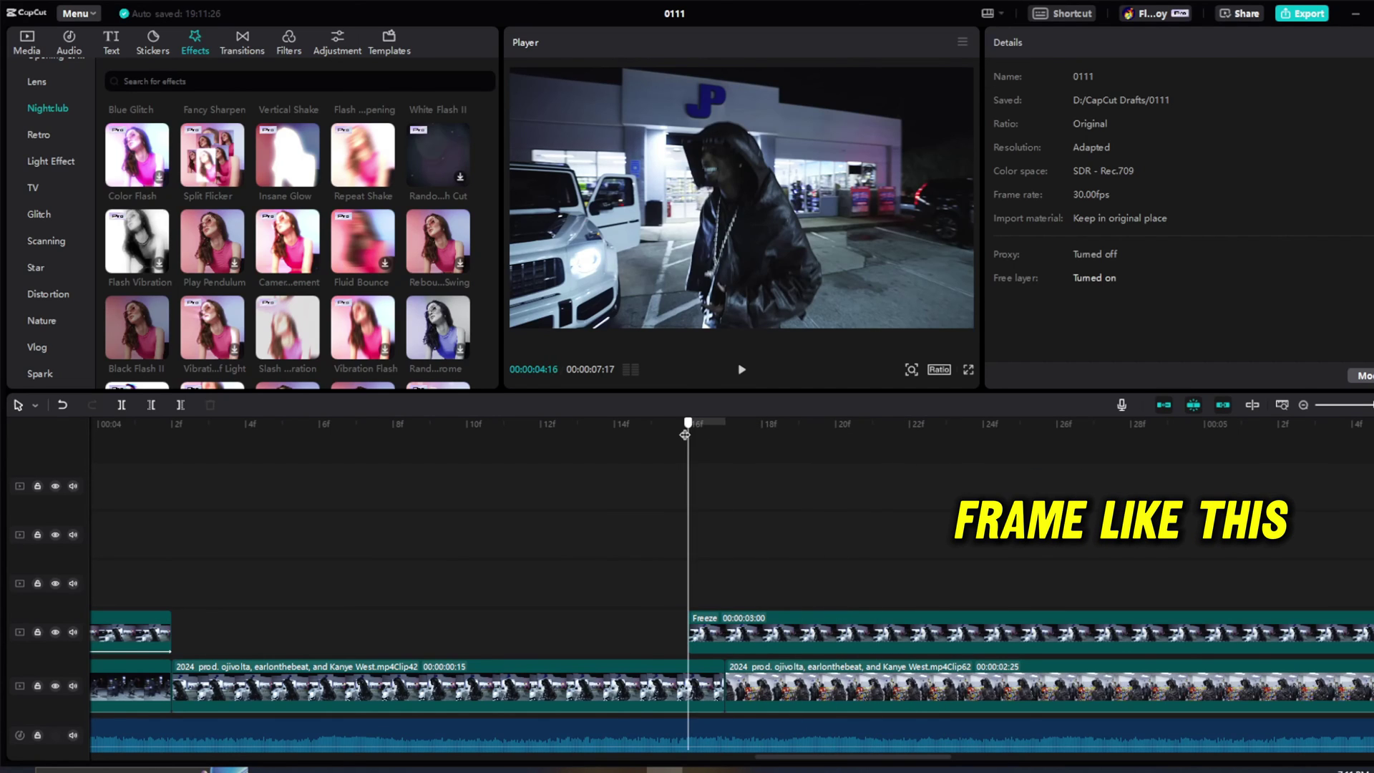
Apply Auto cutout to the new freeze frame and check the figure over the fifth clip.
left_click(725, 630)
left_click(1154, 76)
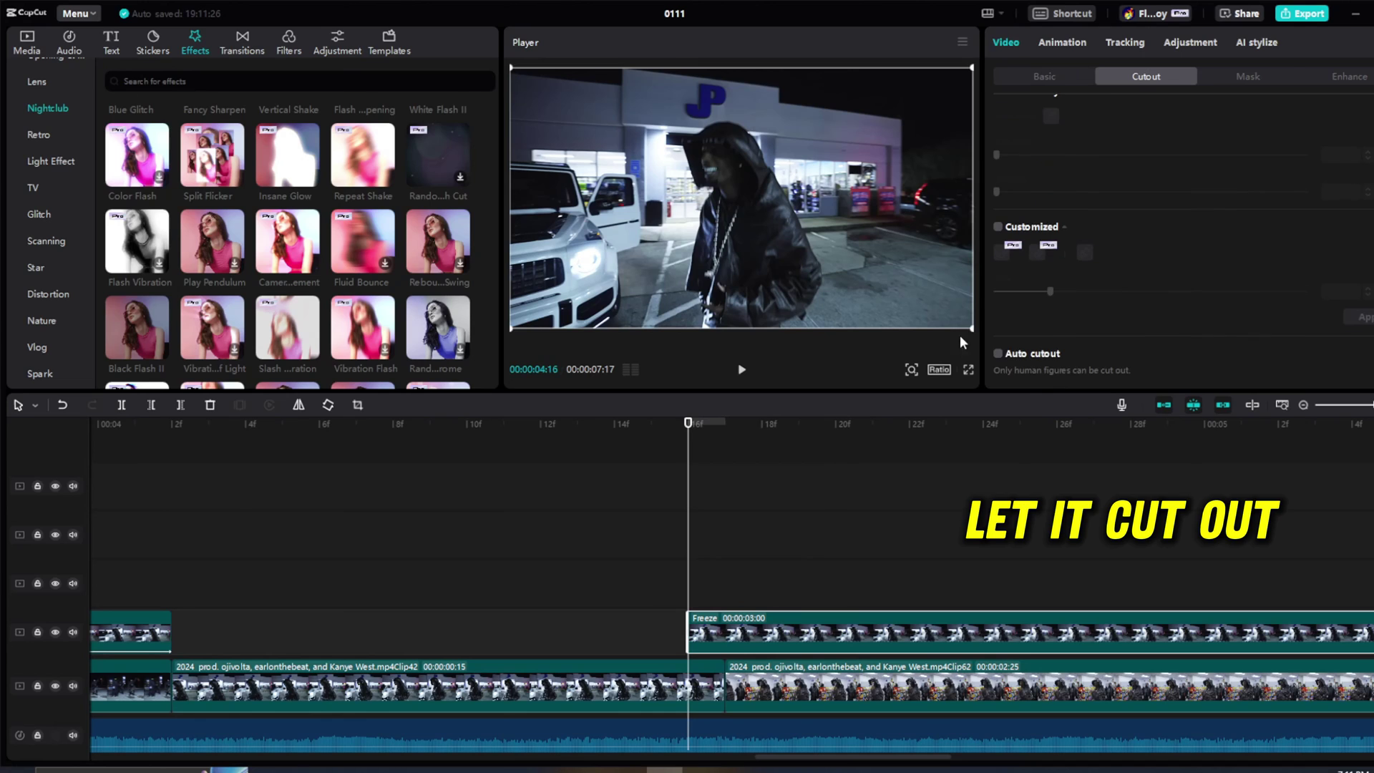
left_click_drag(700, 429, 793, 444)
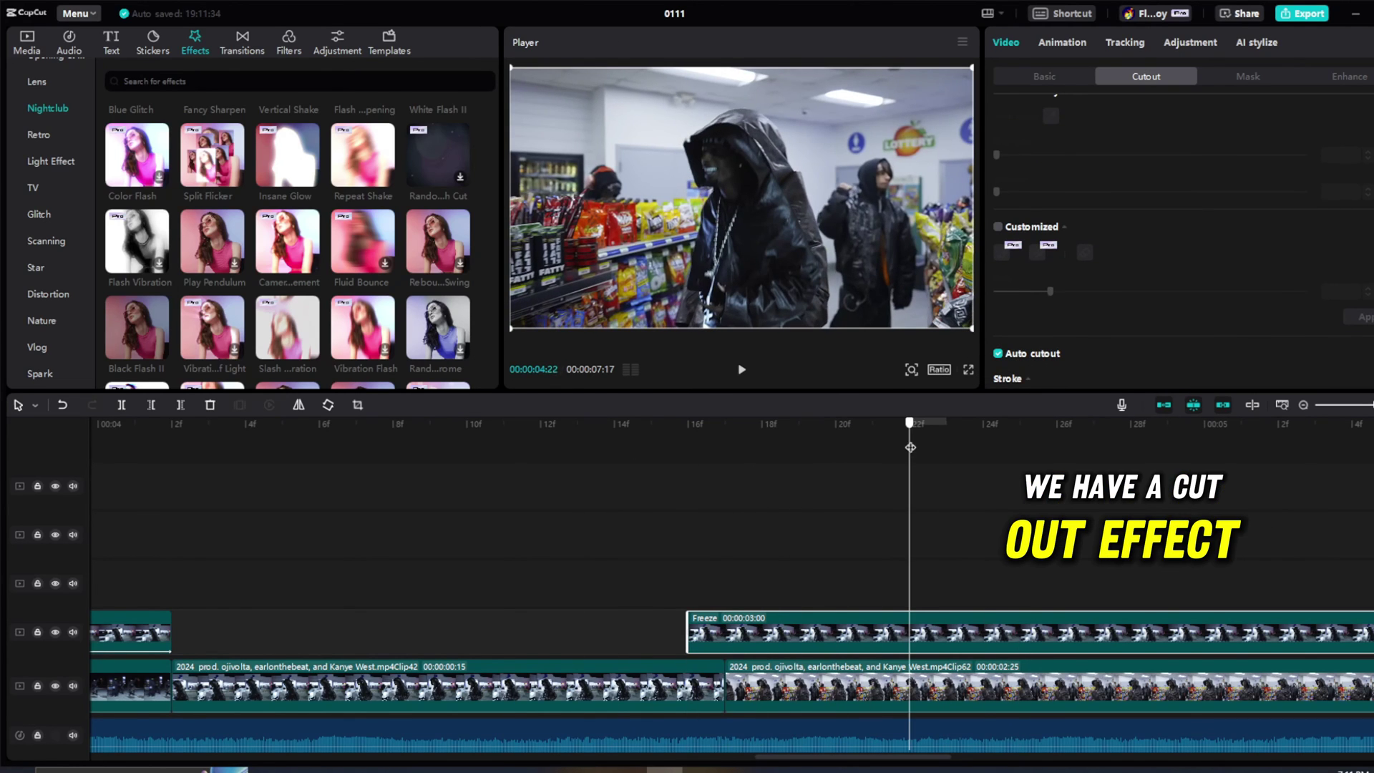
Split the new freeze frame at 00:00:04:25 and delete the remainder, keeping 9 frames.
left_click(941, 430)
left_click(984, 429)
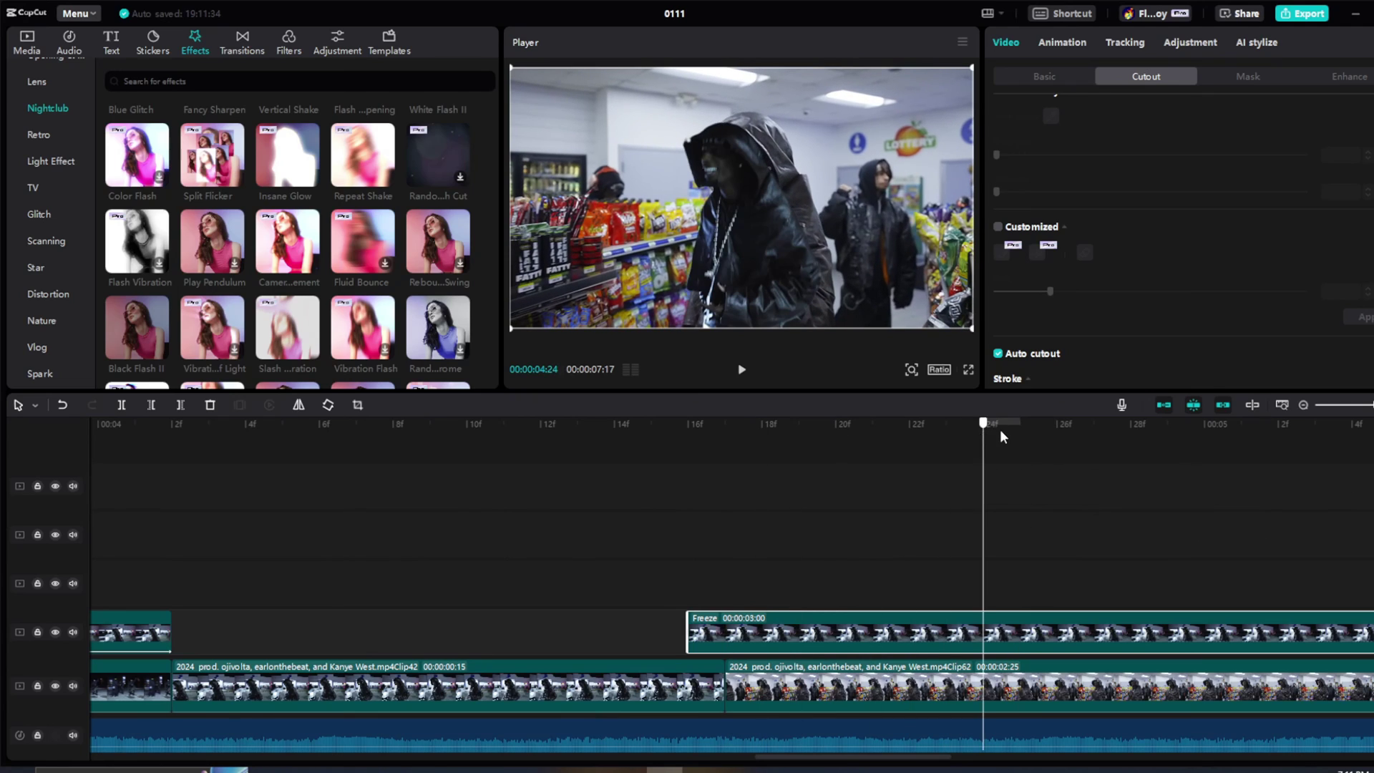
left_click(1016, 433)
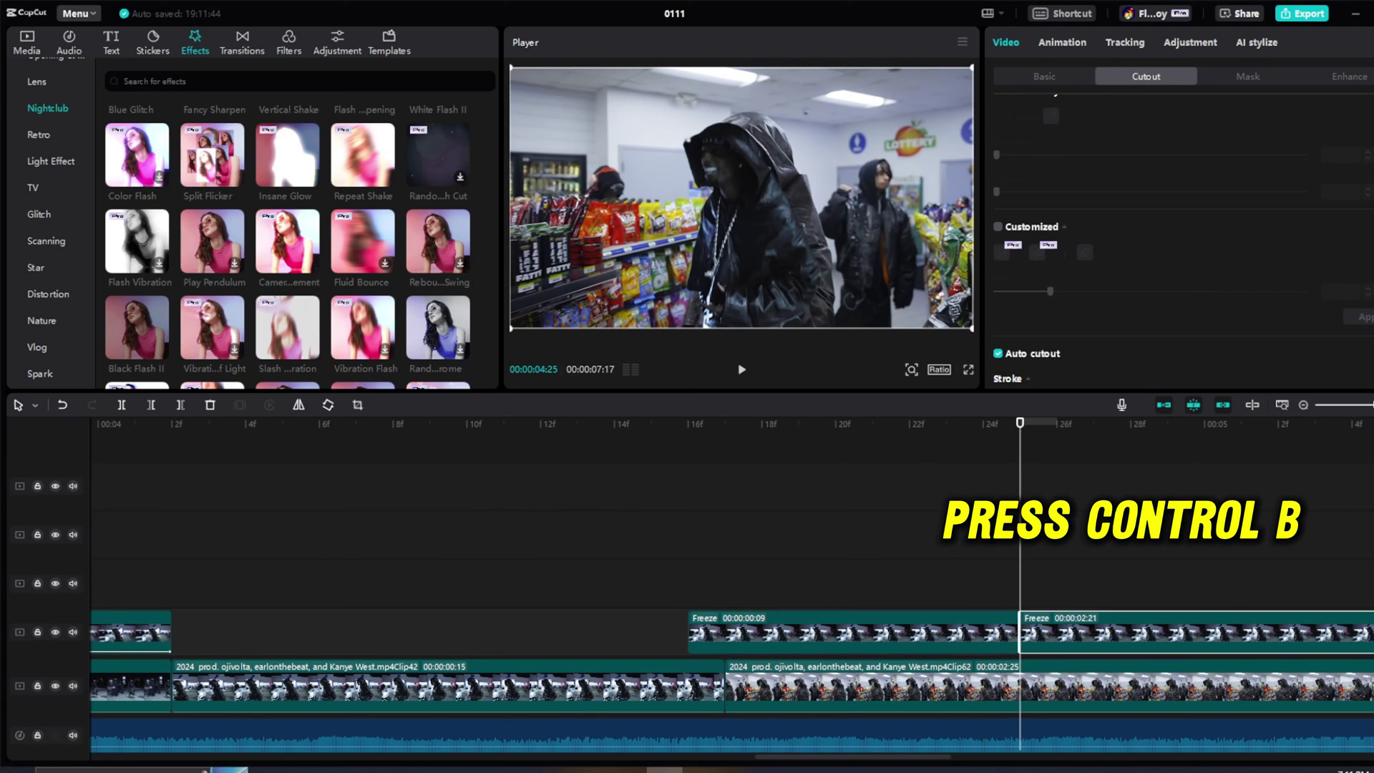
key("Delete")
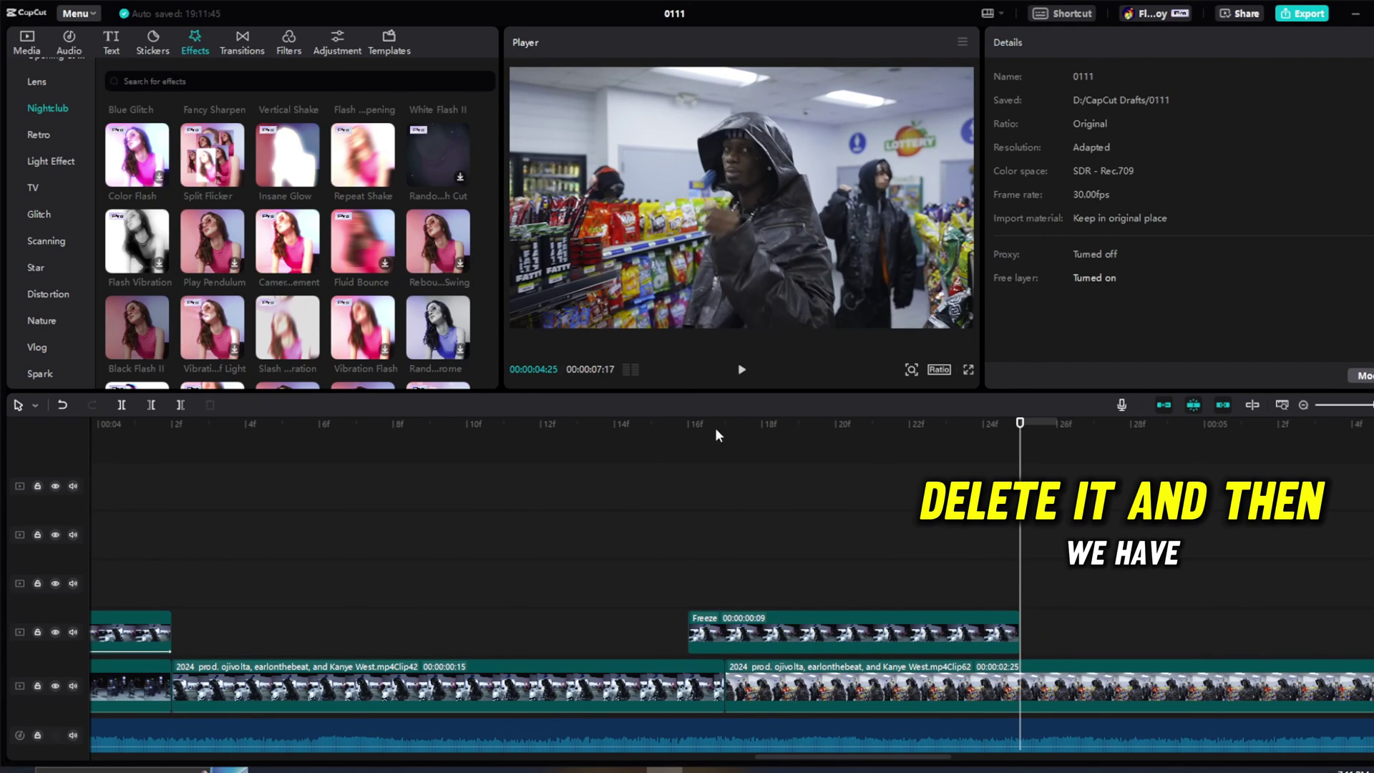
Play back the transition from the fourth to the fifth clip twice to examine how the cutout carries over.
left_click(650, 429)
left_click(742, 370)
left_click(742, 370)
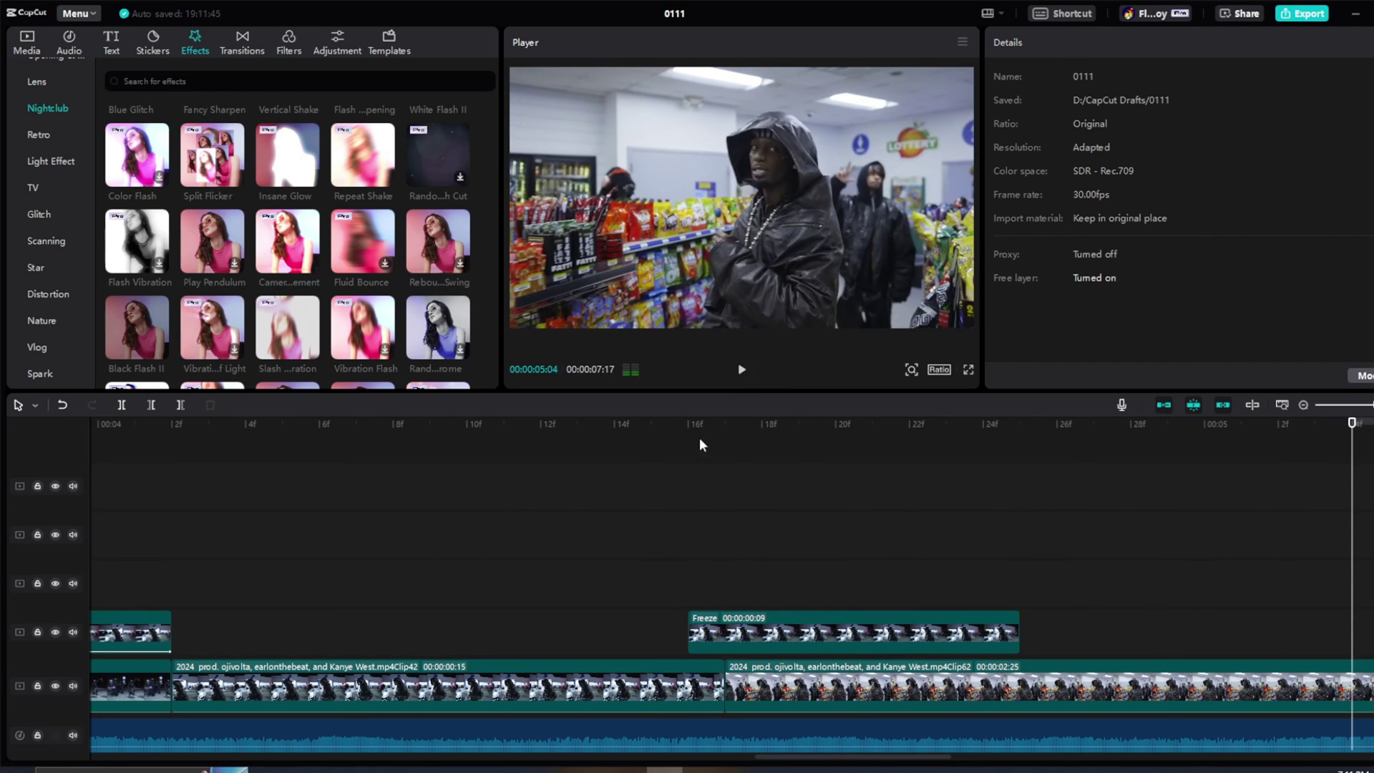
left_click(529, 429)
left_click(742, 370)
left_click(742, 369)
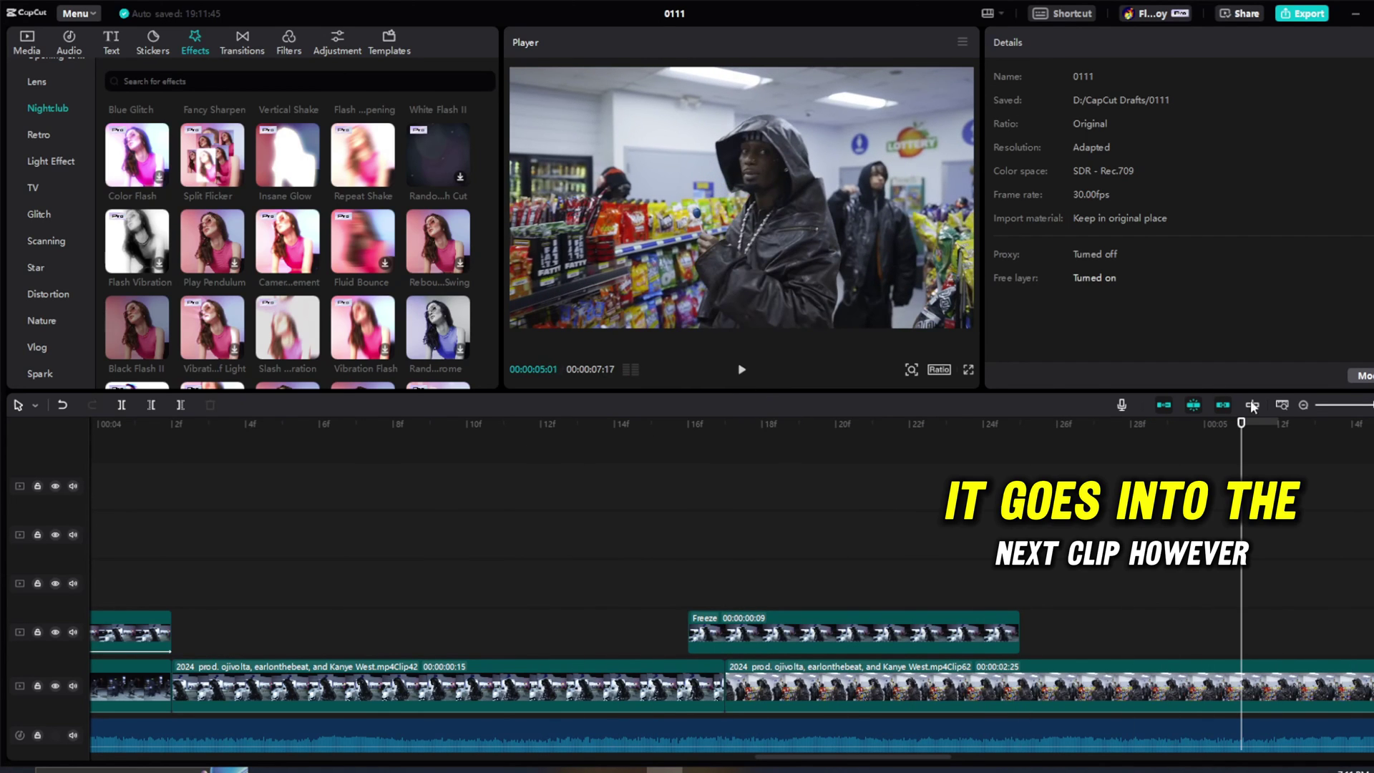
Try the Scanning Out animation on the 9-frame freeze frame at the start of the fifth clip.
left_click(1303, 405)
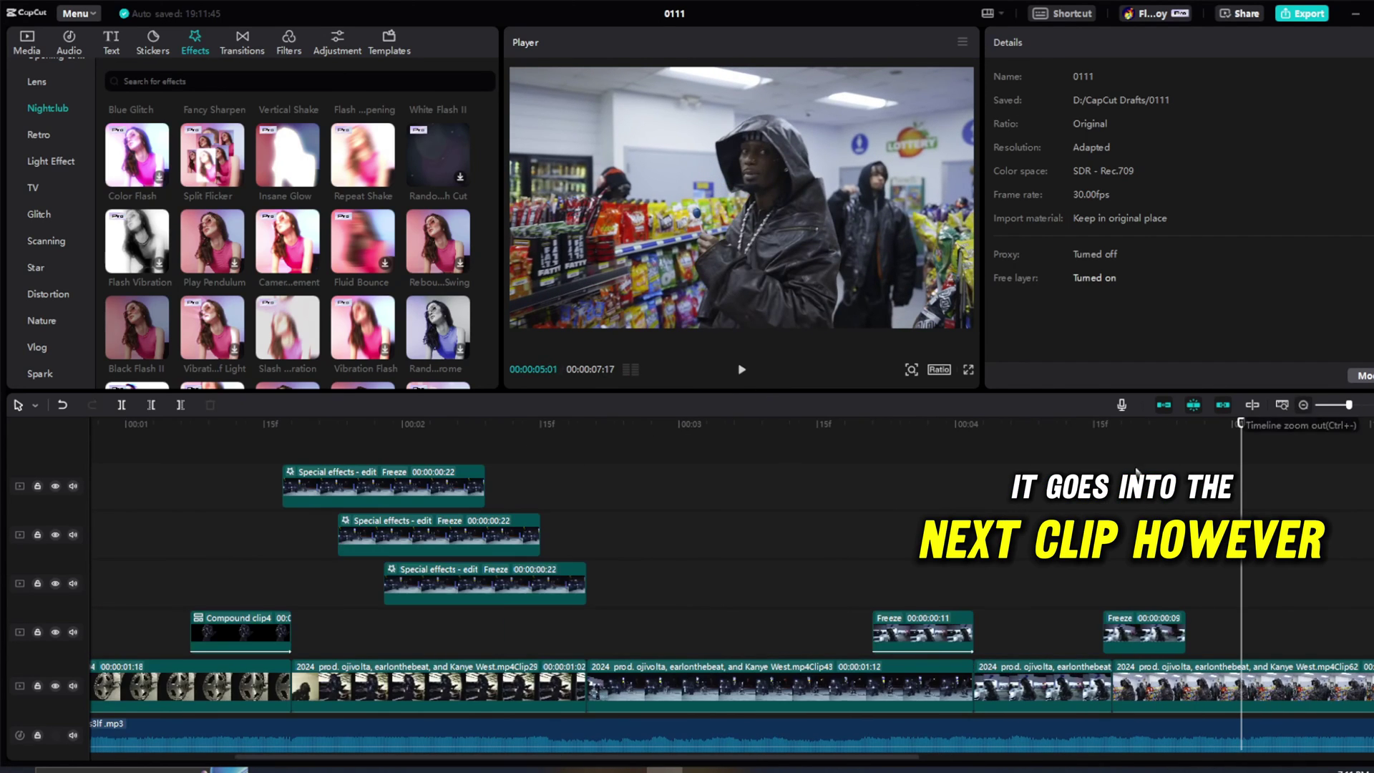
left_click(1102, 428)
left_click(1144, 628)
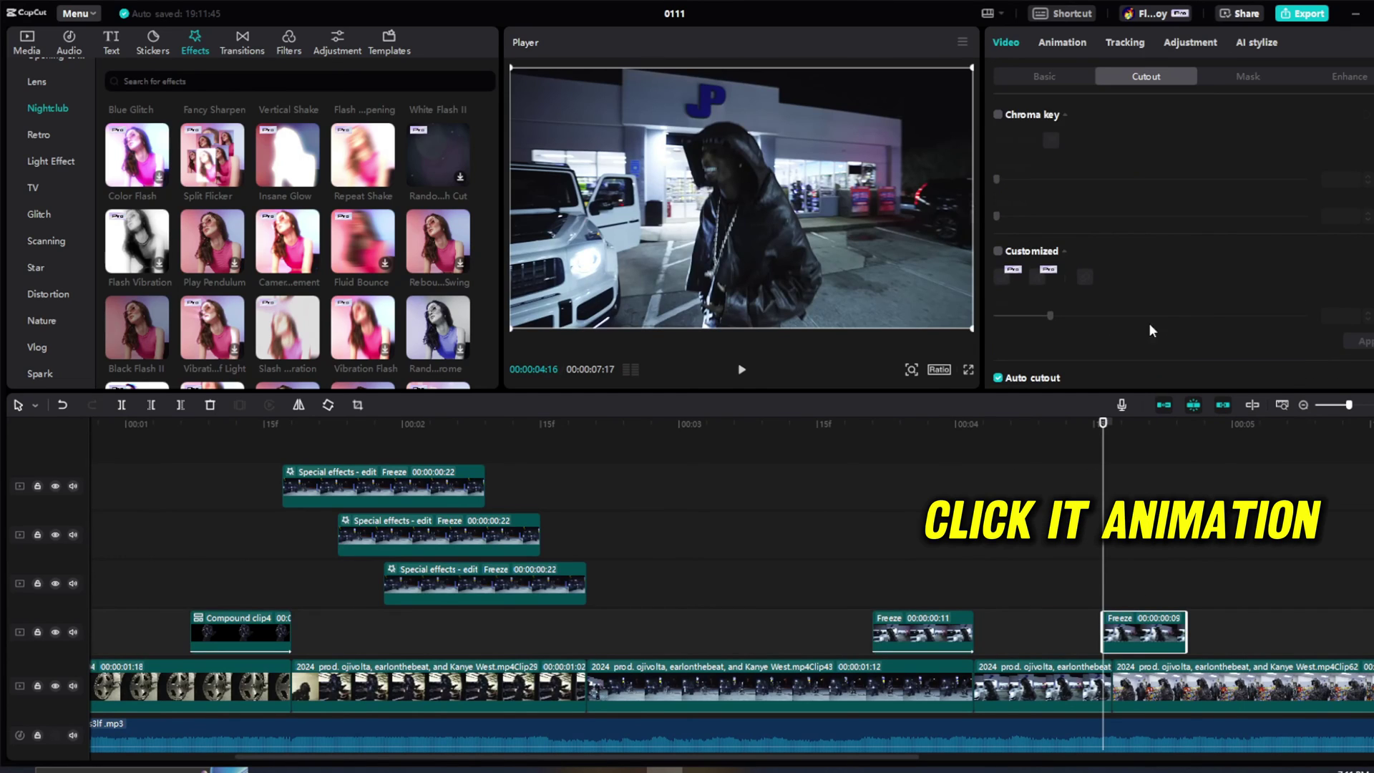
left_click(1061, 44)
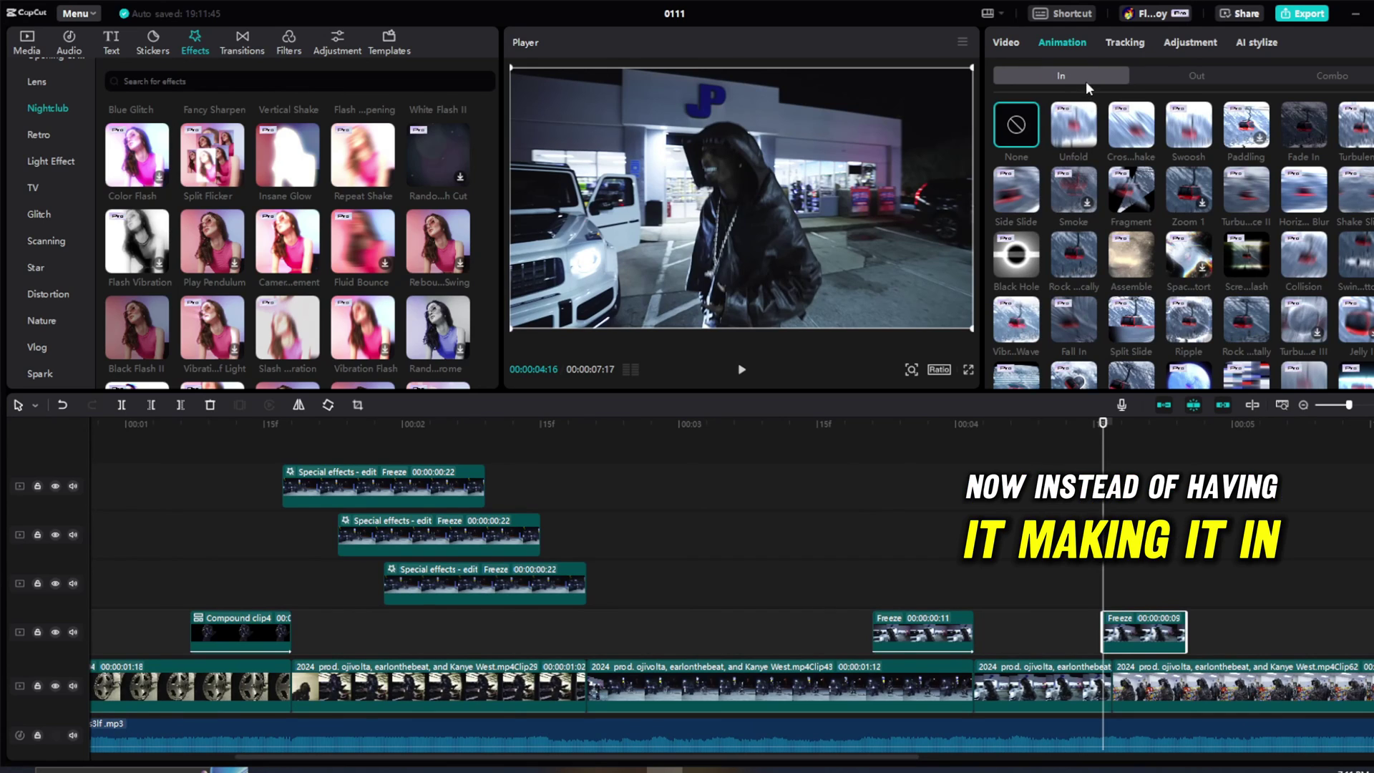
left_click(1221, 73)
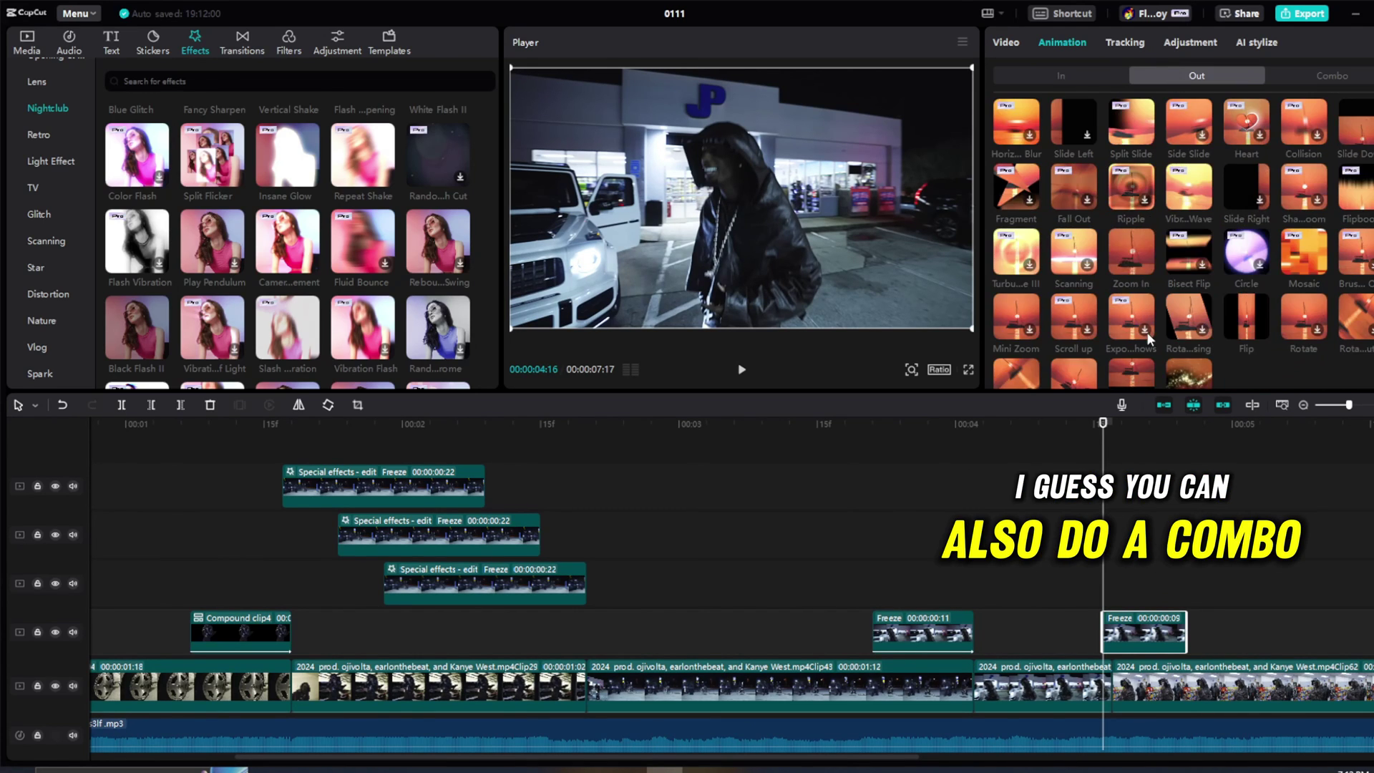
left_click(1063, 258)
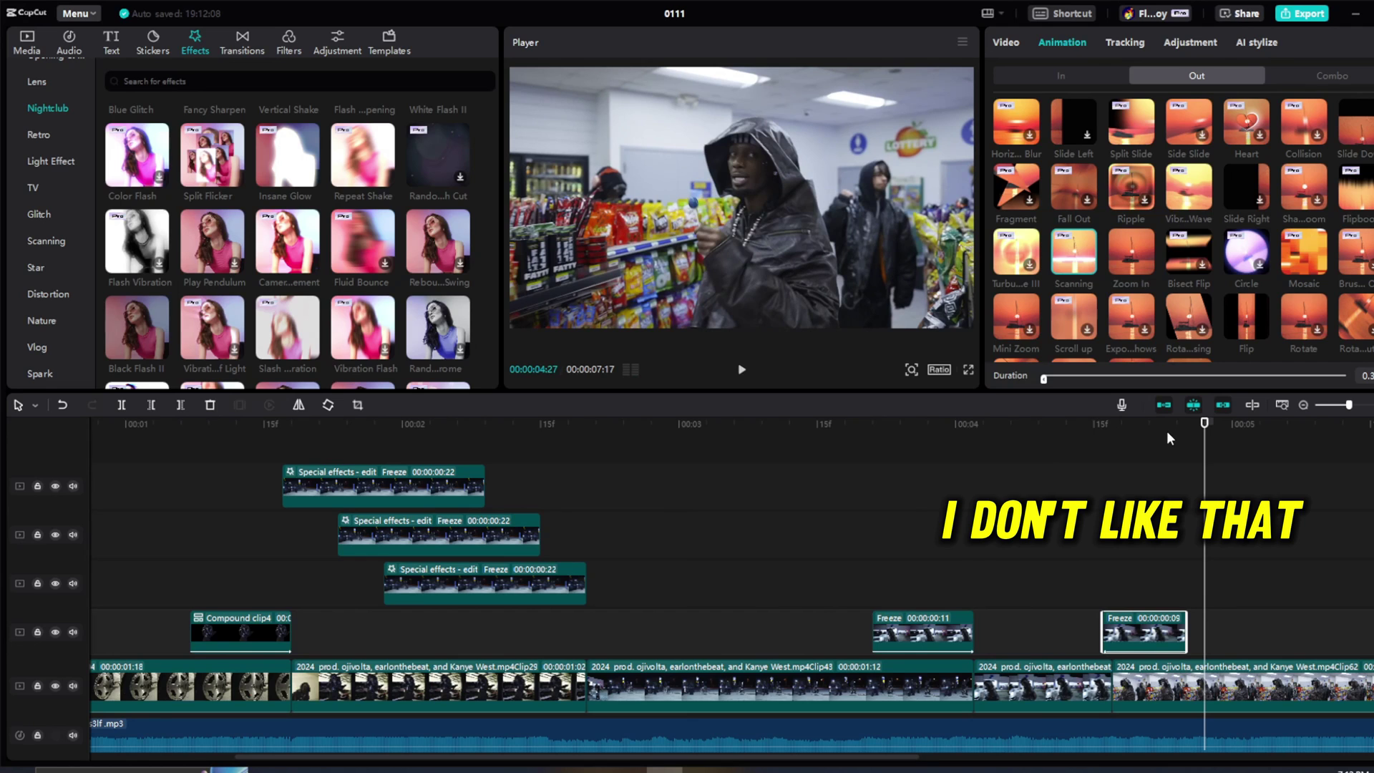
key("ctrl+z")
Try a different Out animation on the same freeze frame and preview it across the cut.
left_click(1356, 129)
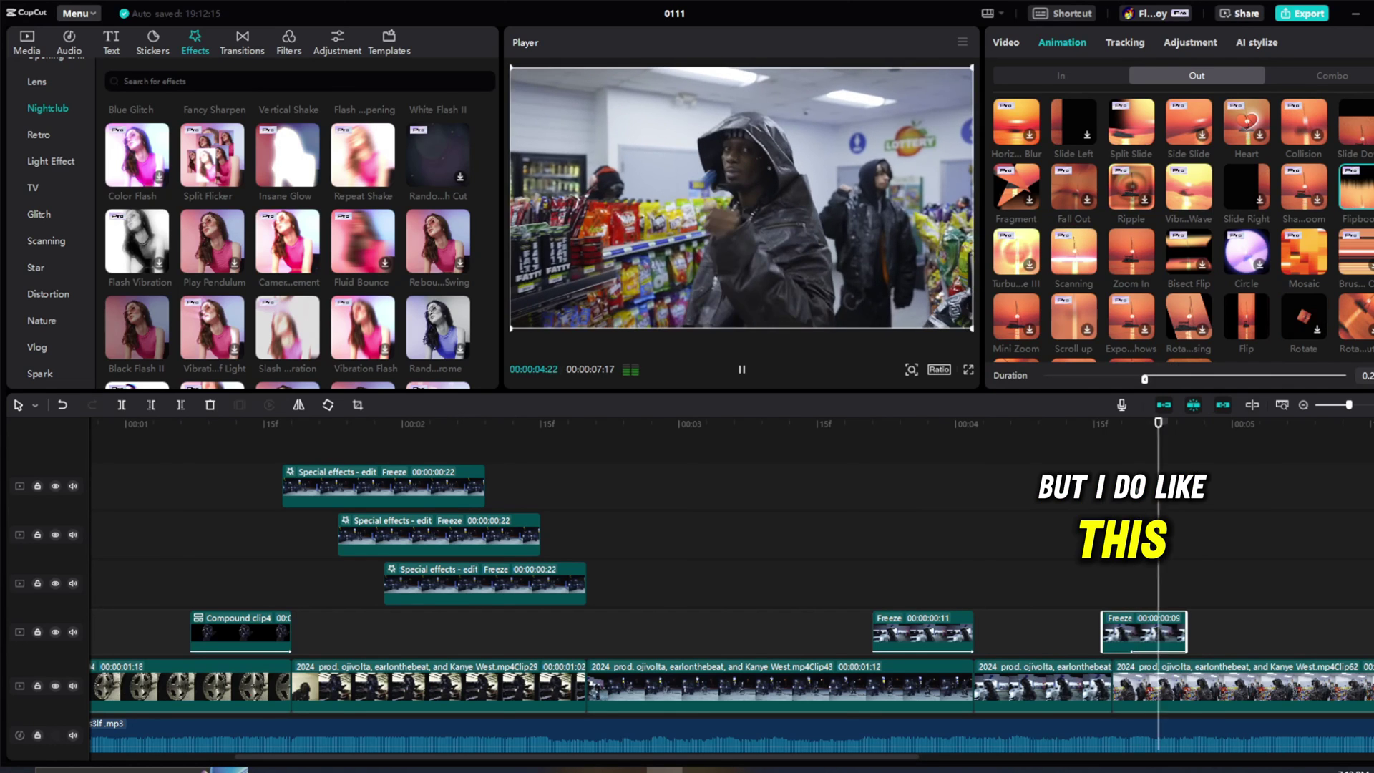
left_click(1070, 431)
left_click_drag(1070, 429, 1135, 428)
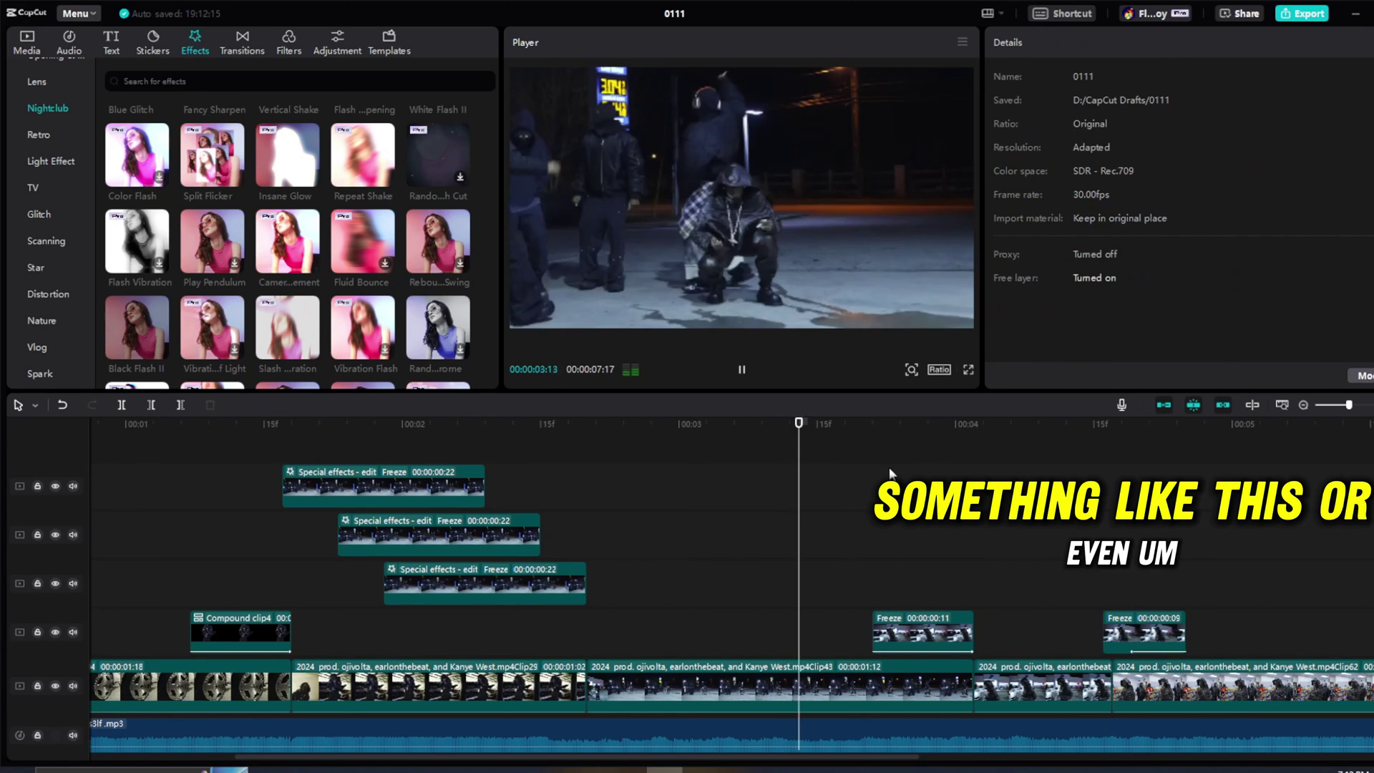
Apply the Split Slide Out animation to the 9-frame freeze frame and play back the transition into the fifth clip.
left_click(1106, 462)
left_click(1133, 638)
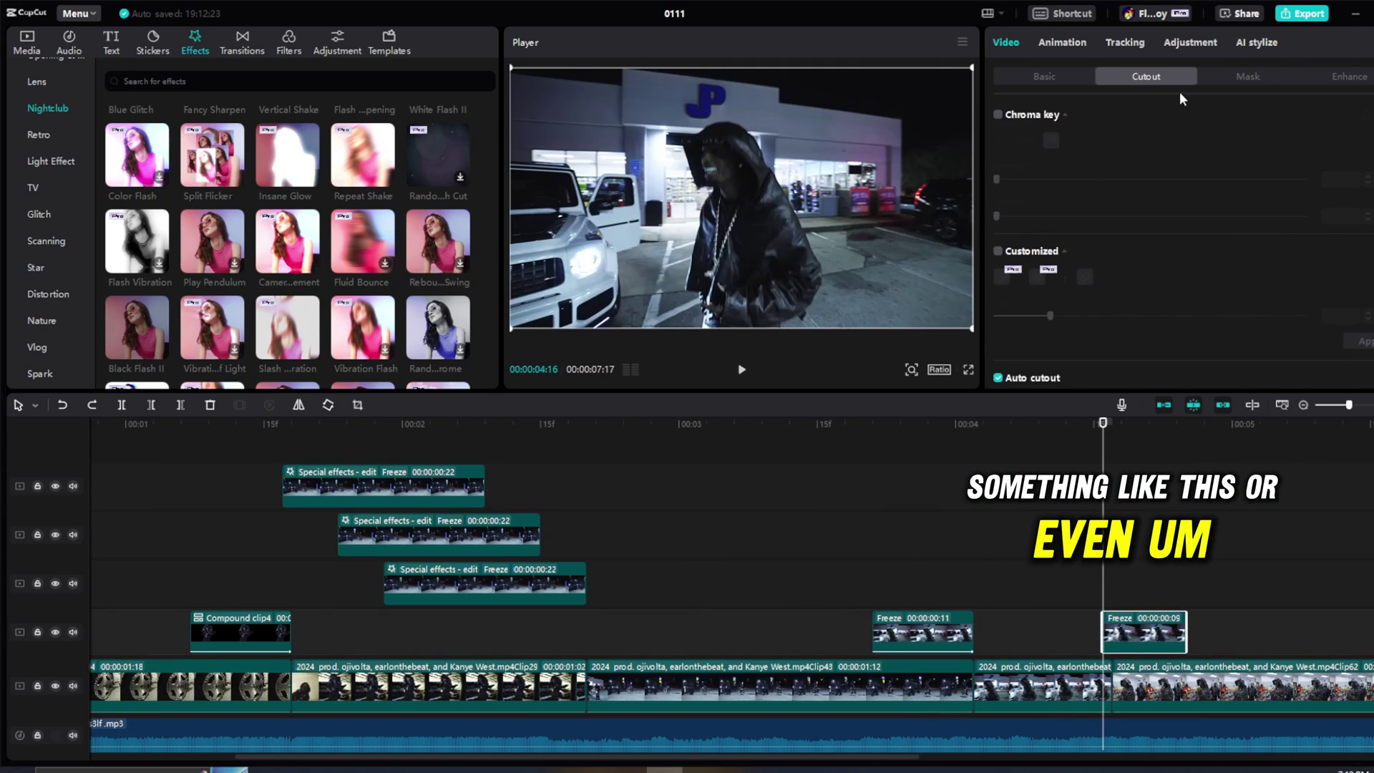
left_click(1085, 43)
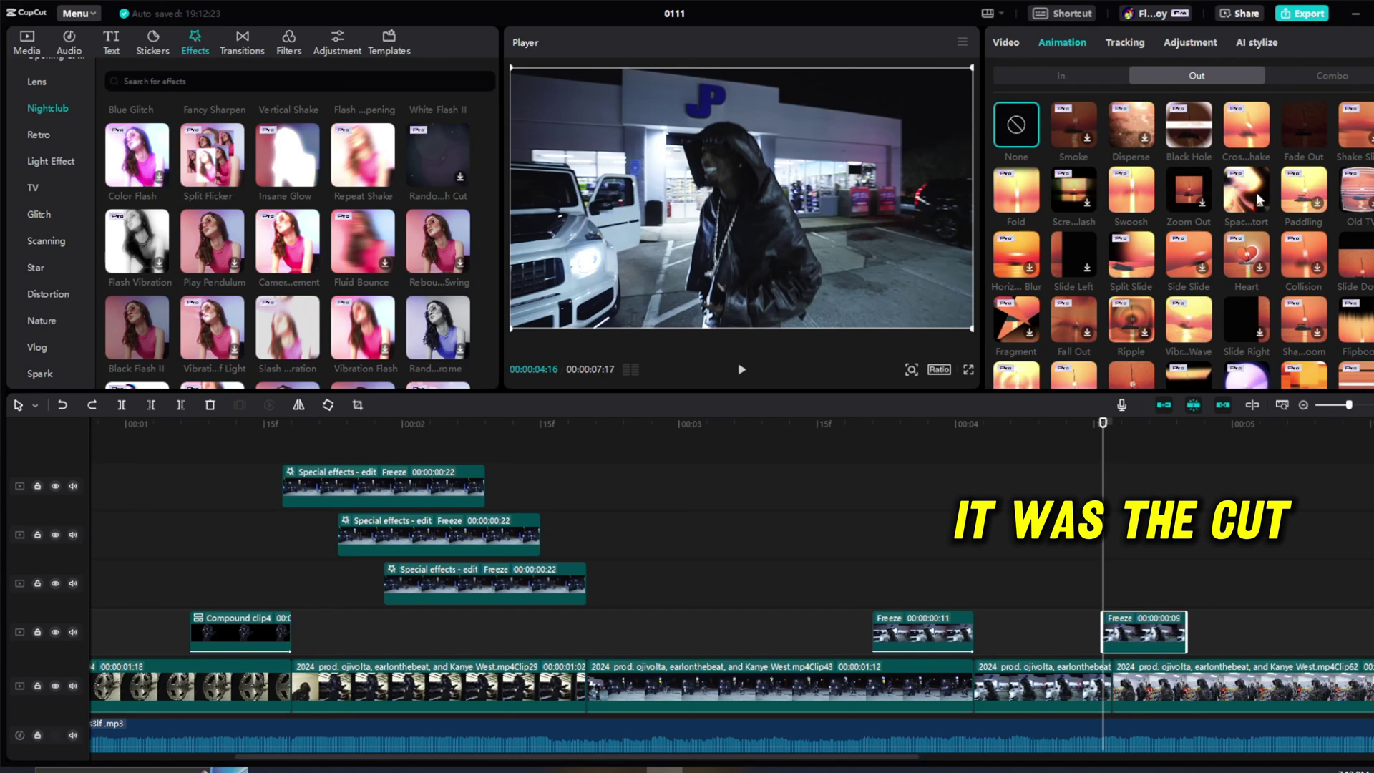
left_click(1133, 259)
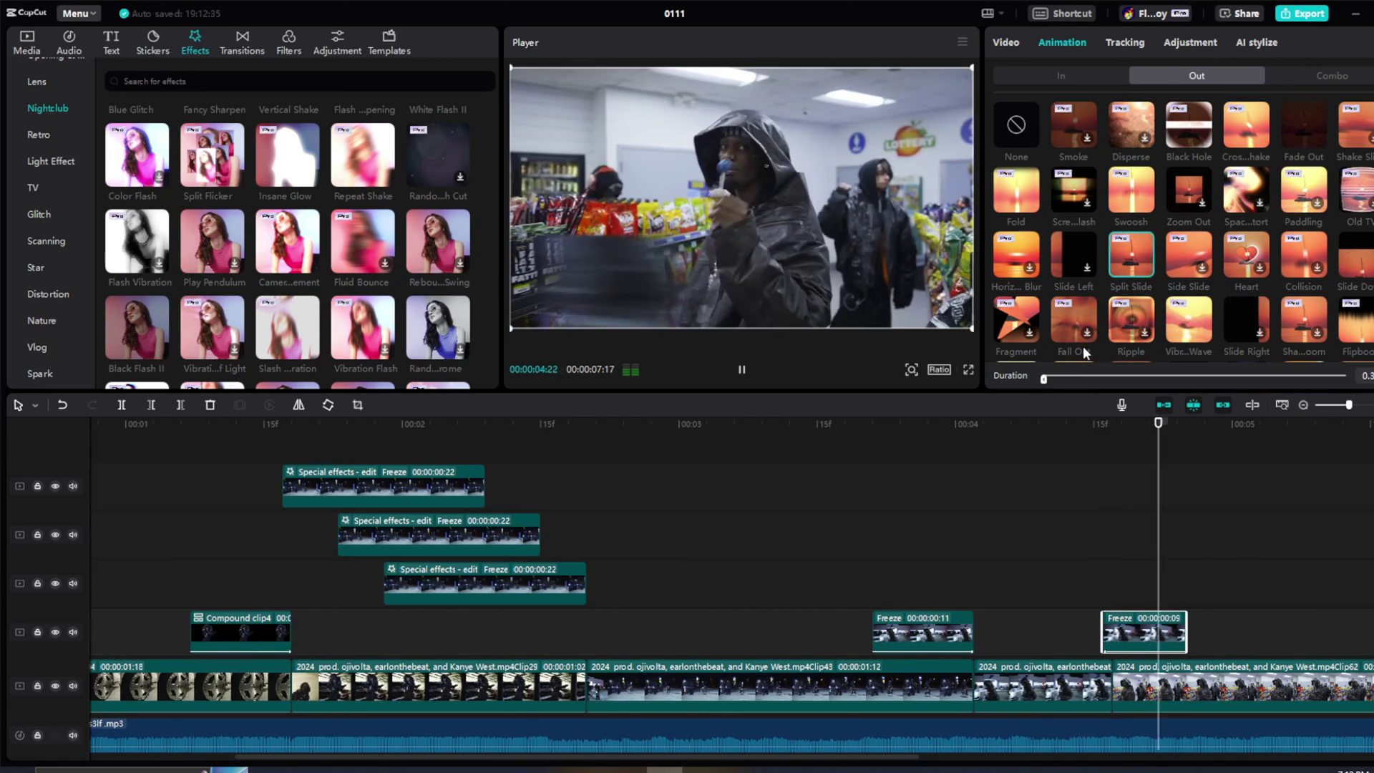
left_click(1052, 430)
key("space")
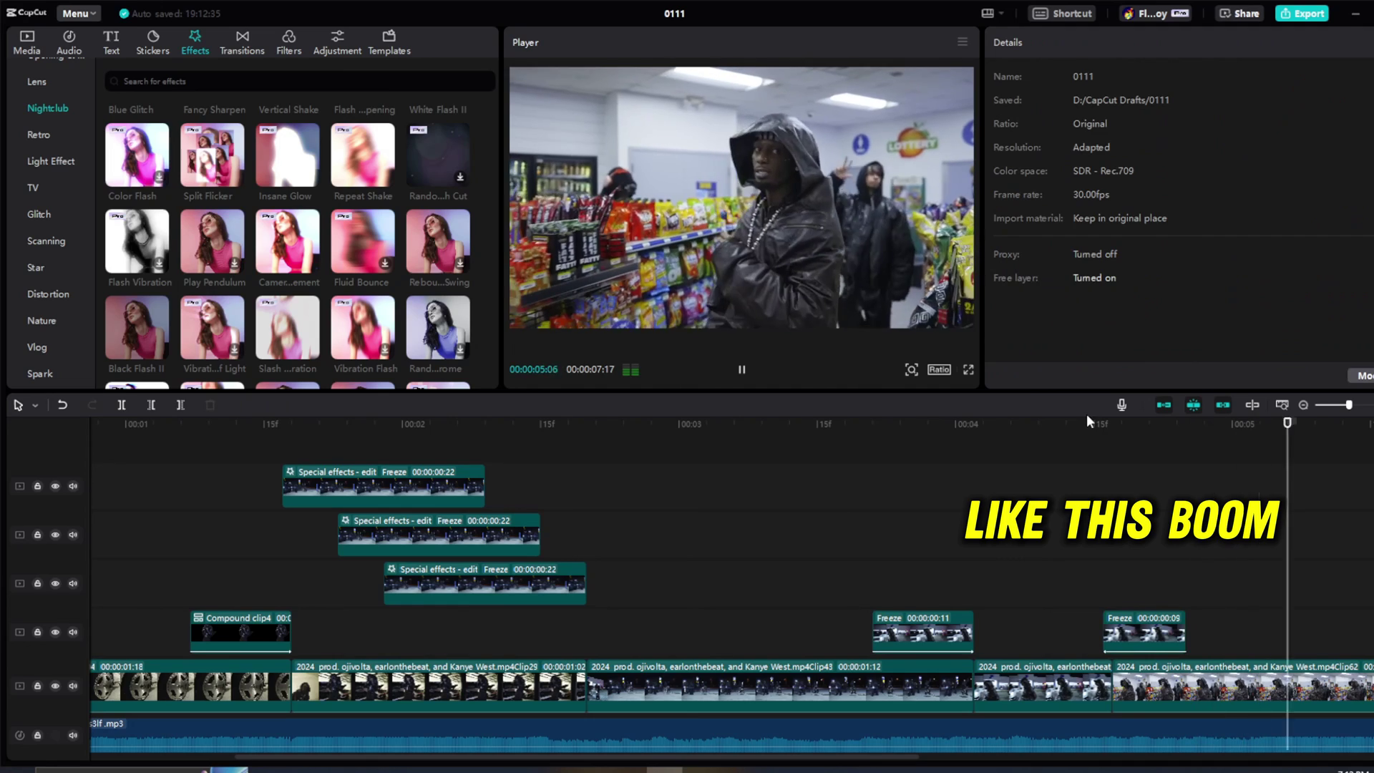
key("space")
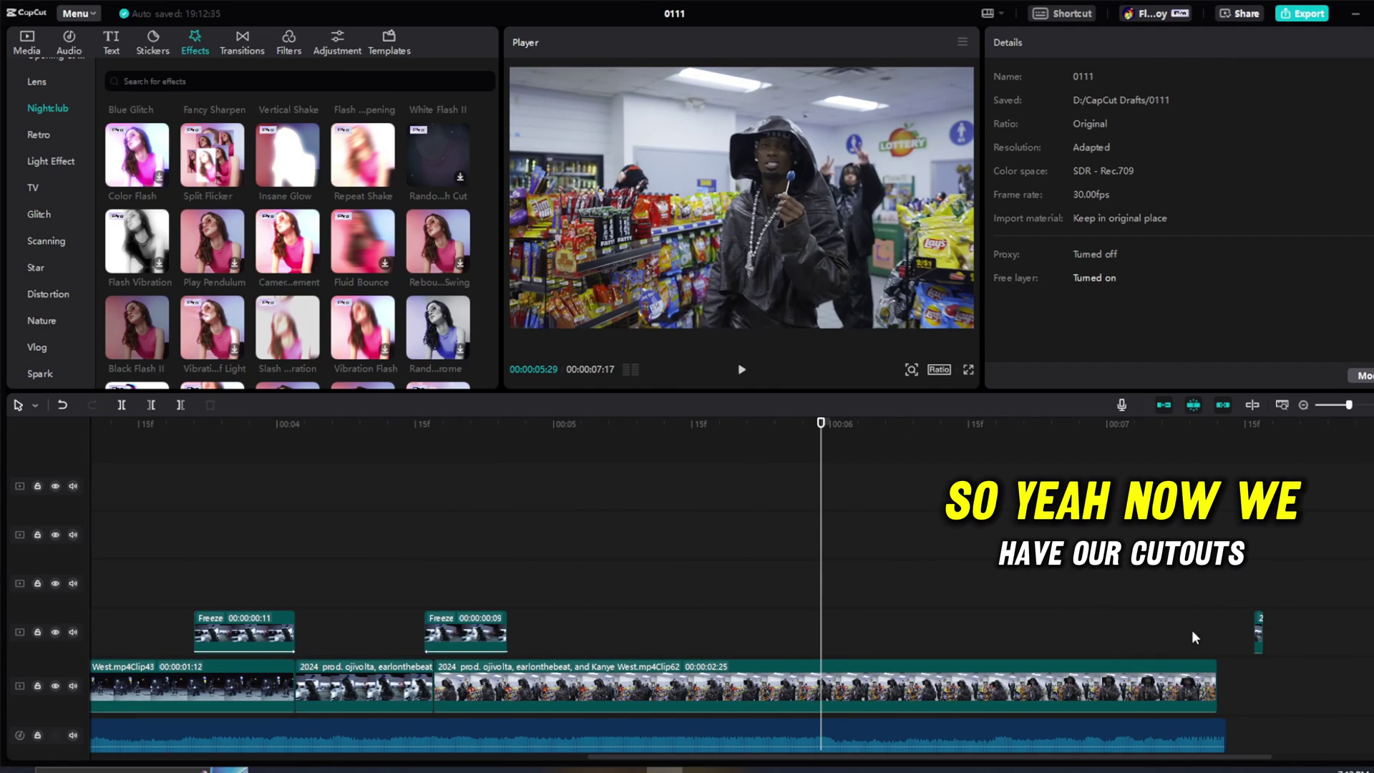